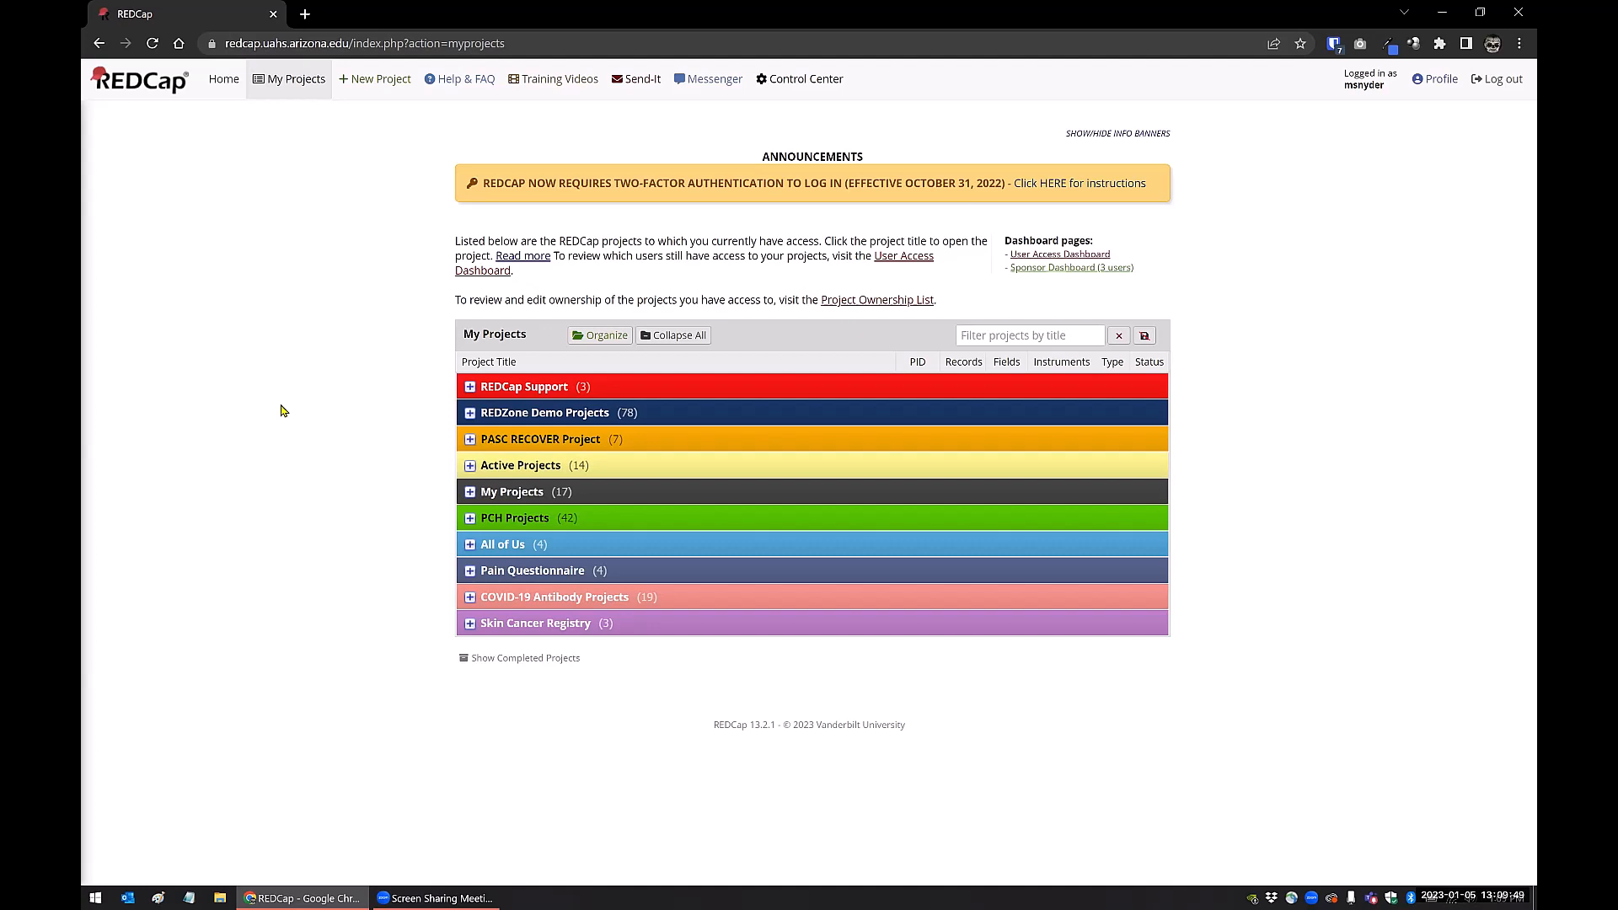
Step: Expand the REDZone Demo Projects folder and look through its list of demo projects
{"action": "left_click", "coordinate": [469, 419]}
{"action": "scroll", "coordinate": [342, 421], "scroll_direction": "down", "scroll_amount": 3}
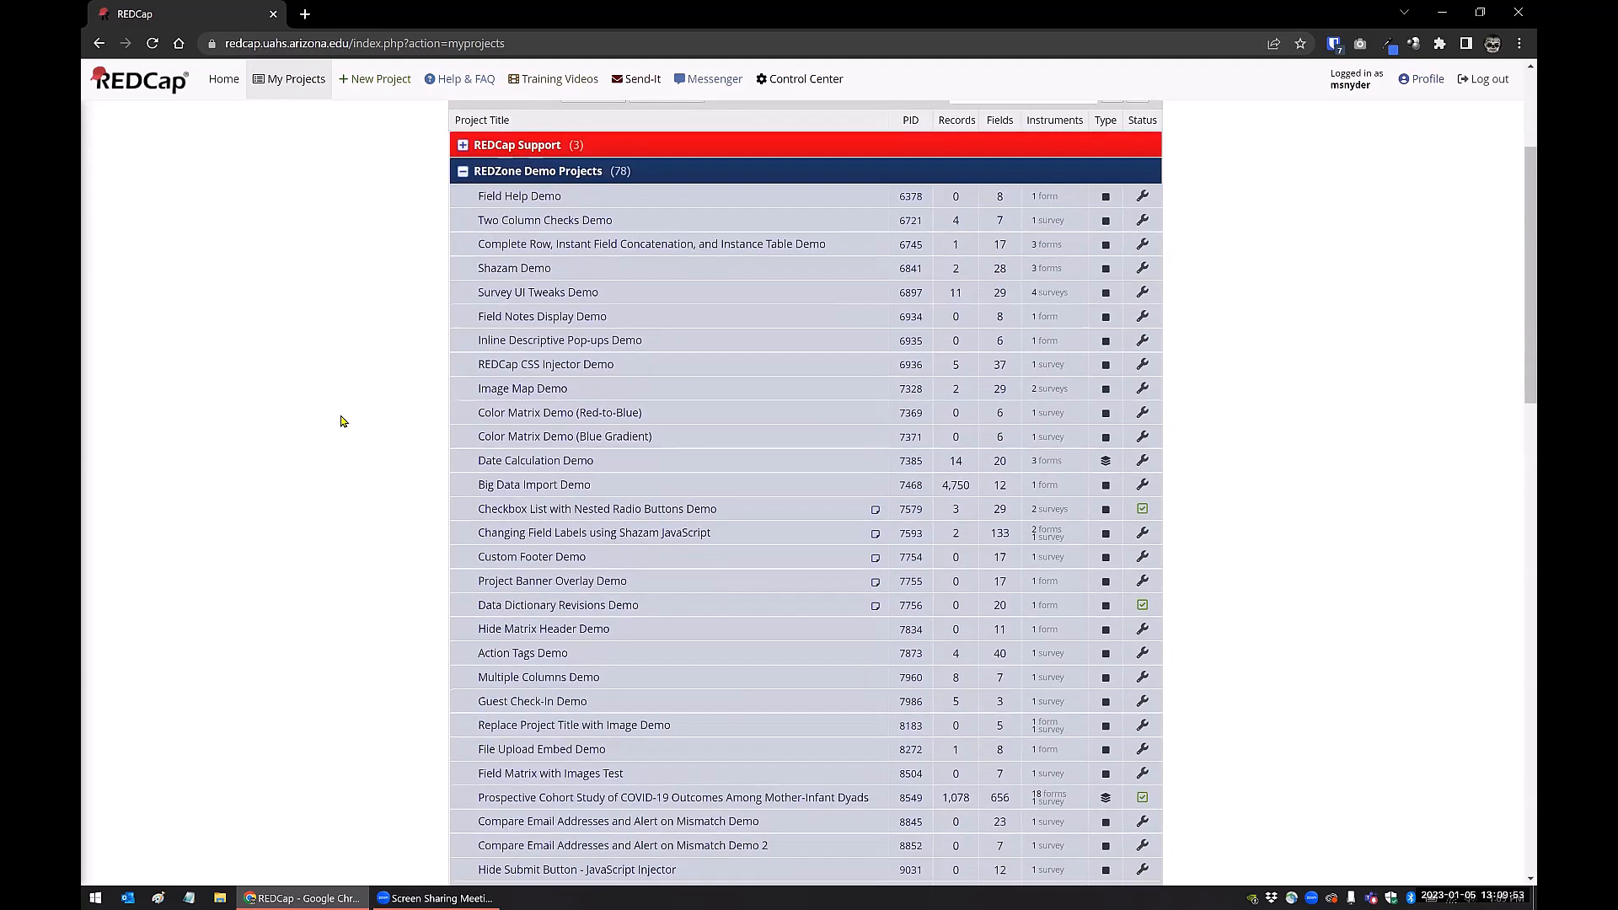
{"action": "scroll", "coordinate": [343, 421], "scroll_direction": "down", "scroll_amount": 4}
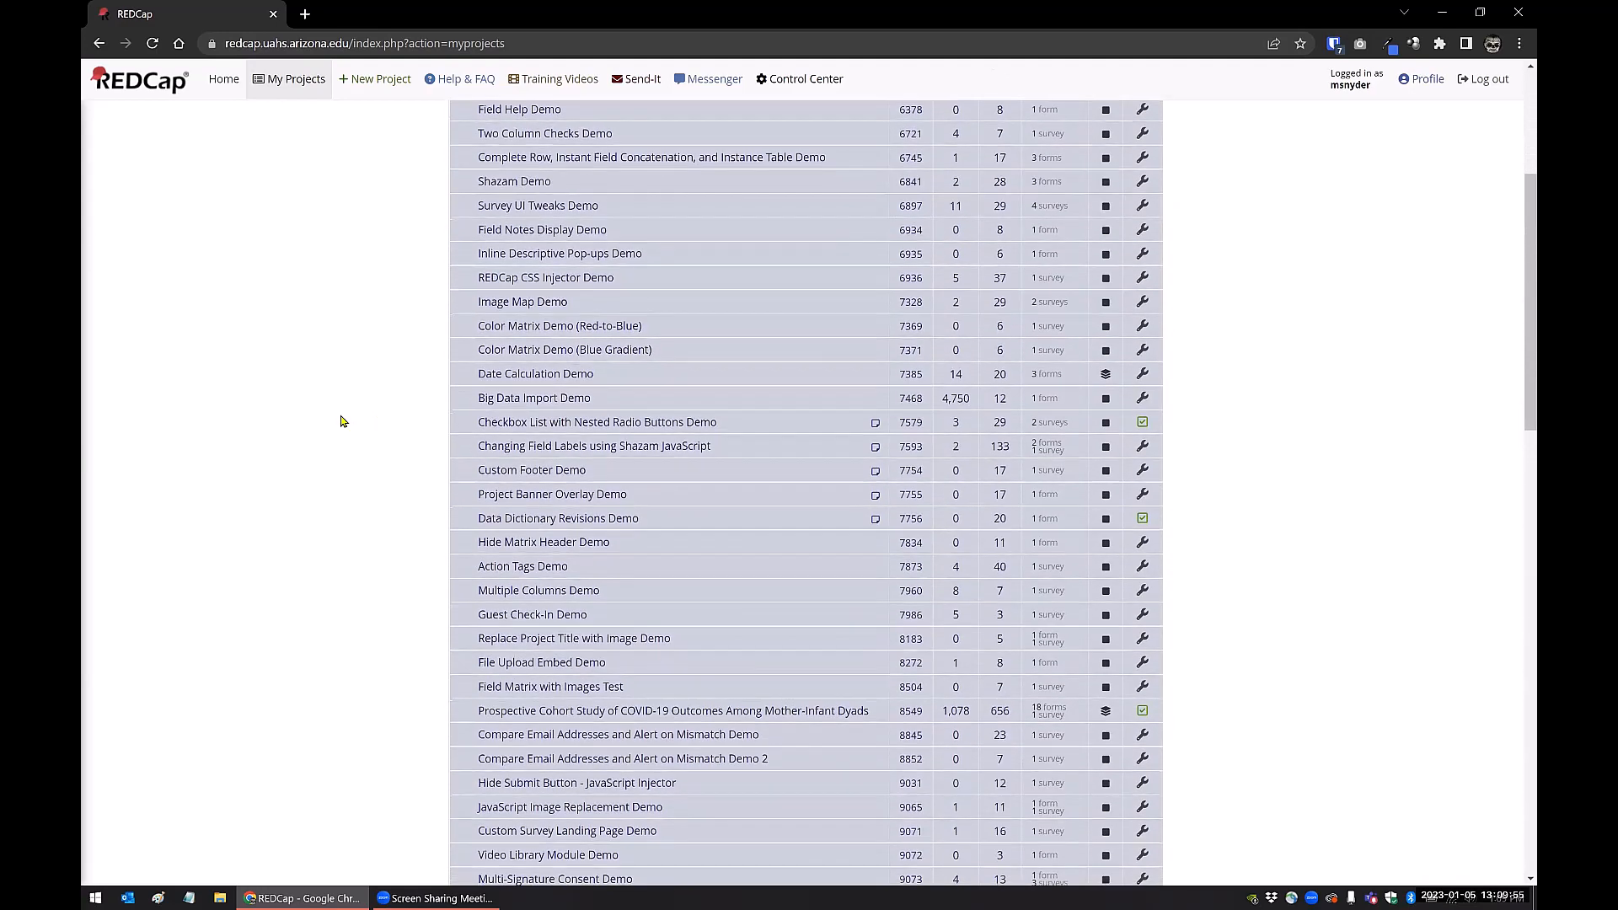
{"action": "scroll", "coordinate": [343, 421], "scroll_direction": "down", "scroll_amount": 2}
{"action": "scroll", "coordinate": [343, 422], "scroll_direction": "up", "scroll_amount": 3}
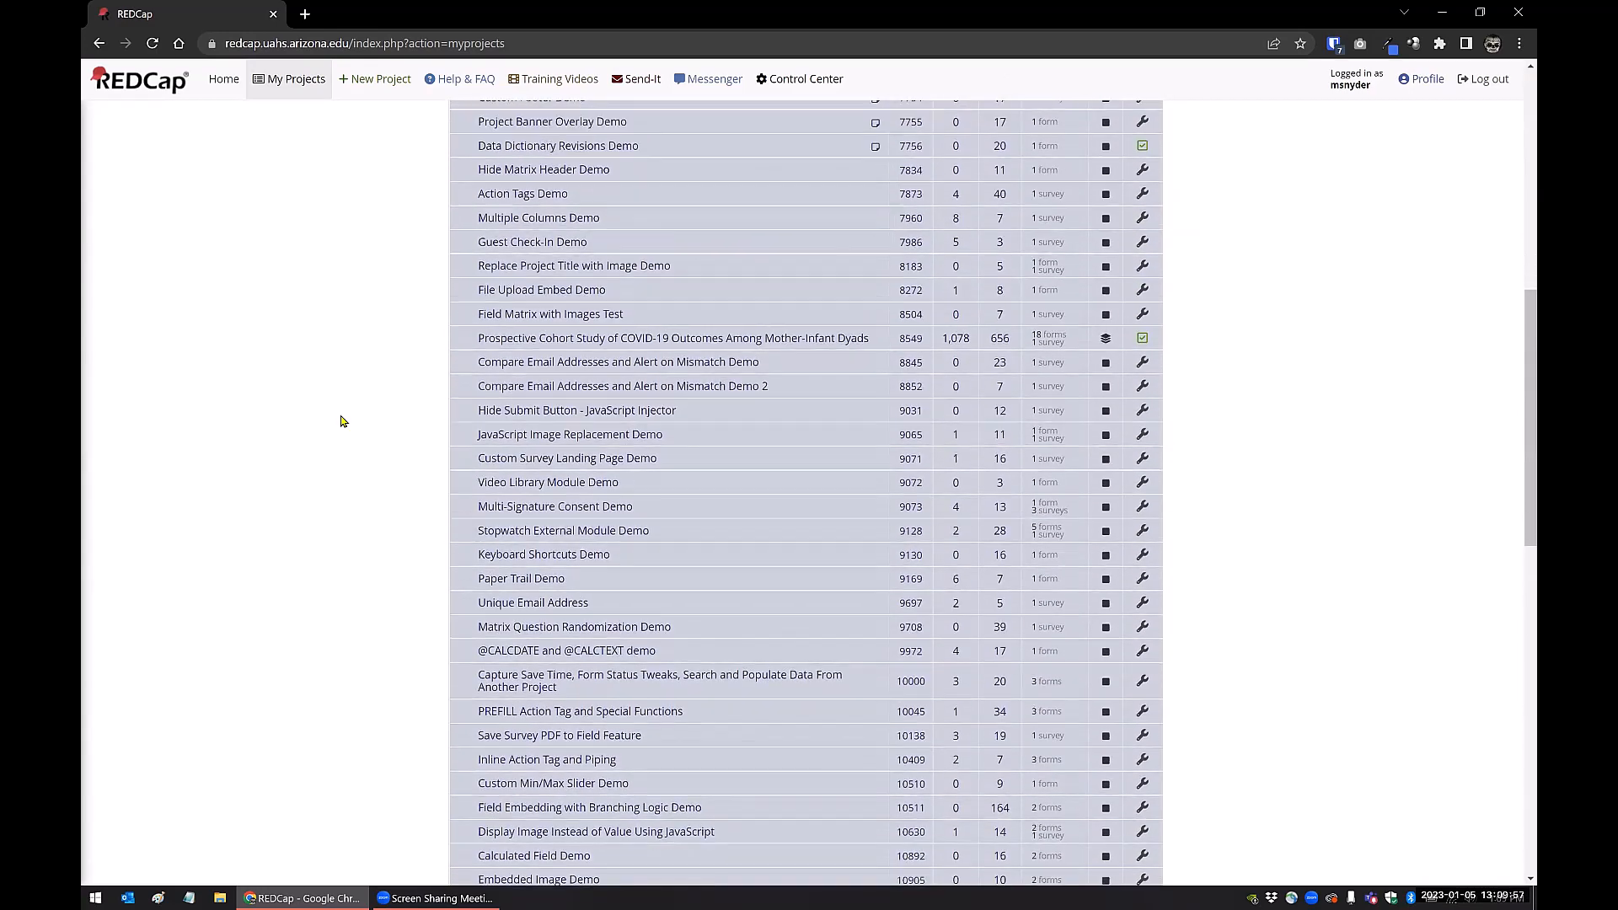
{"action": "scroll", "coordinate": [343, 421], "scroll_direction": "up", "scroll_amount": 6}
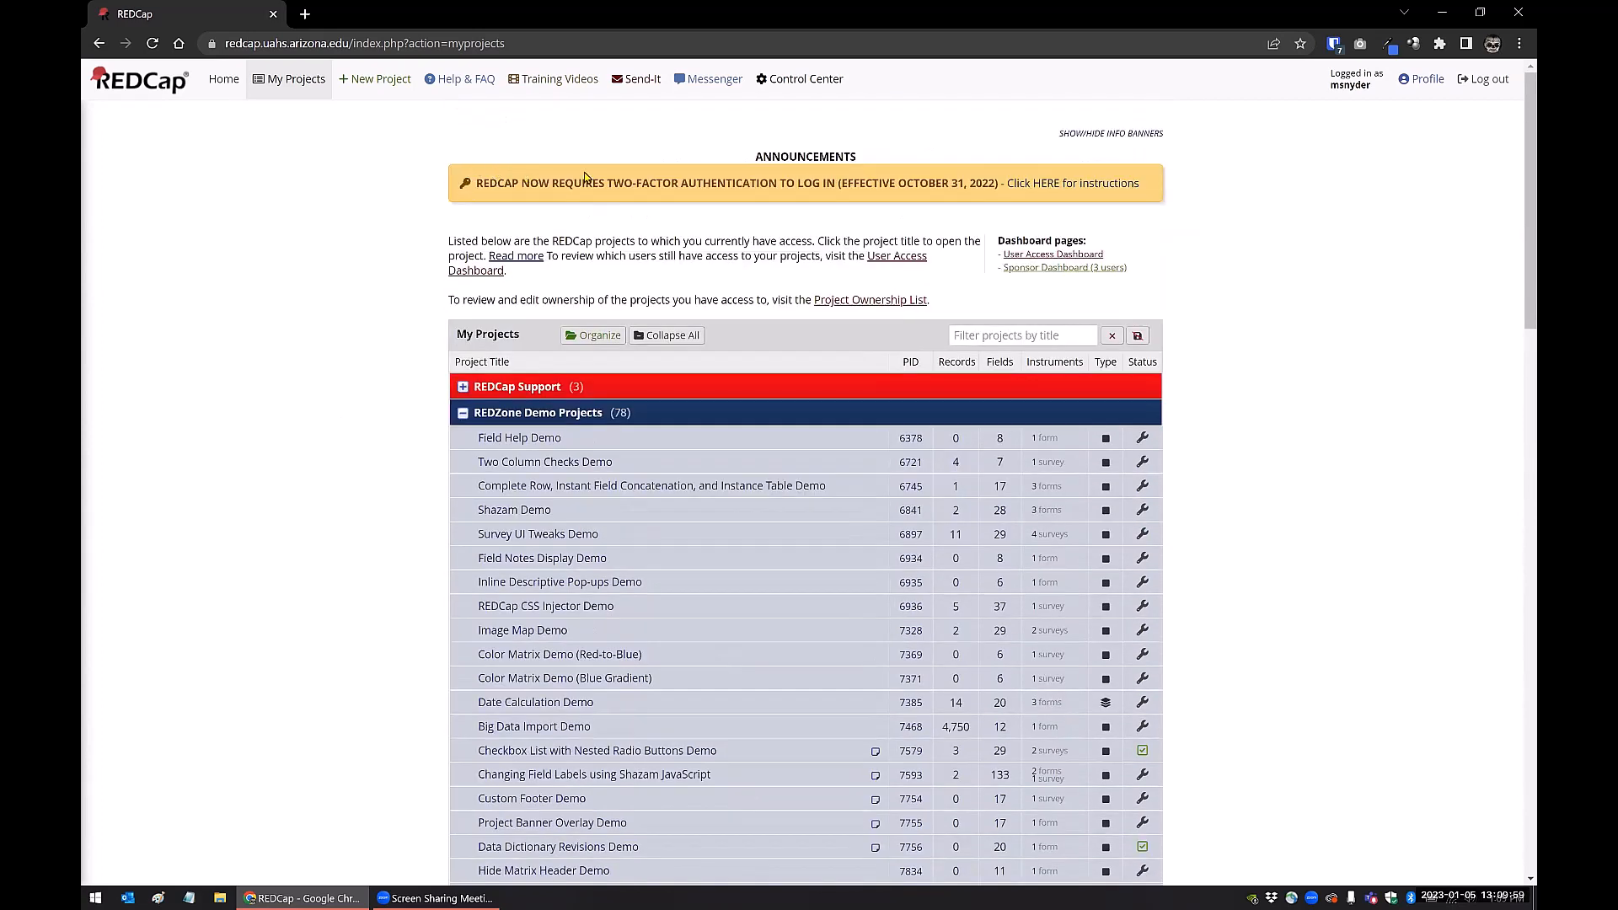
Step: Hide the announcement info banners above the project list and show them again
{"action": "left_click", "coordinate": [1079, 134]}
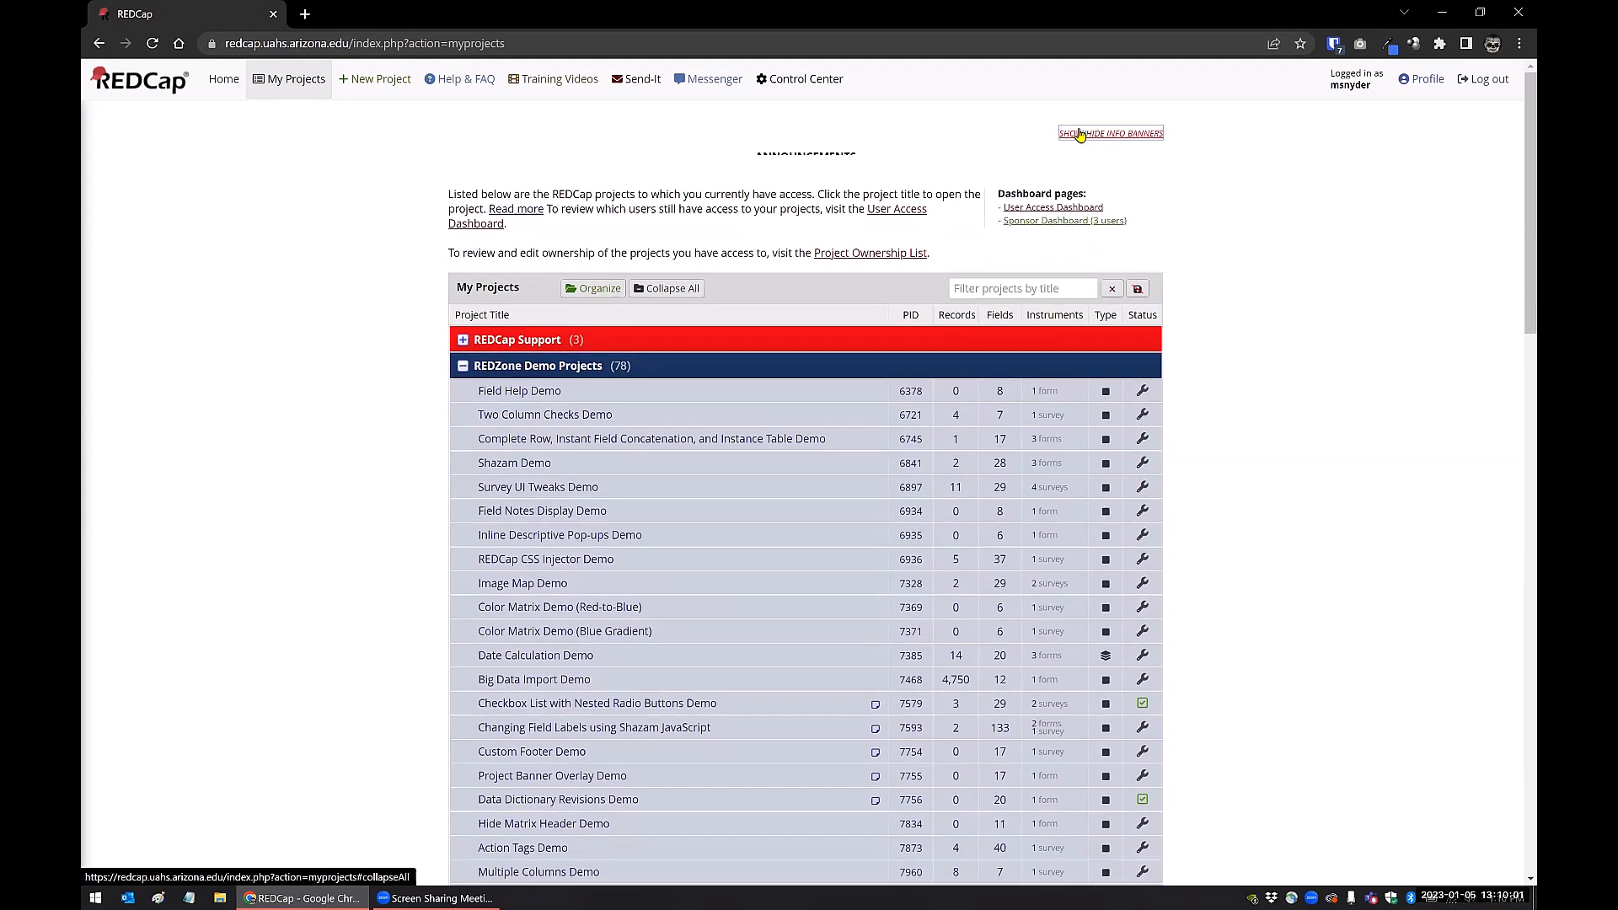
{"action": "left_click", "coordinate": [1080, 134]}
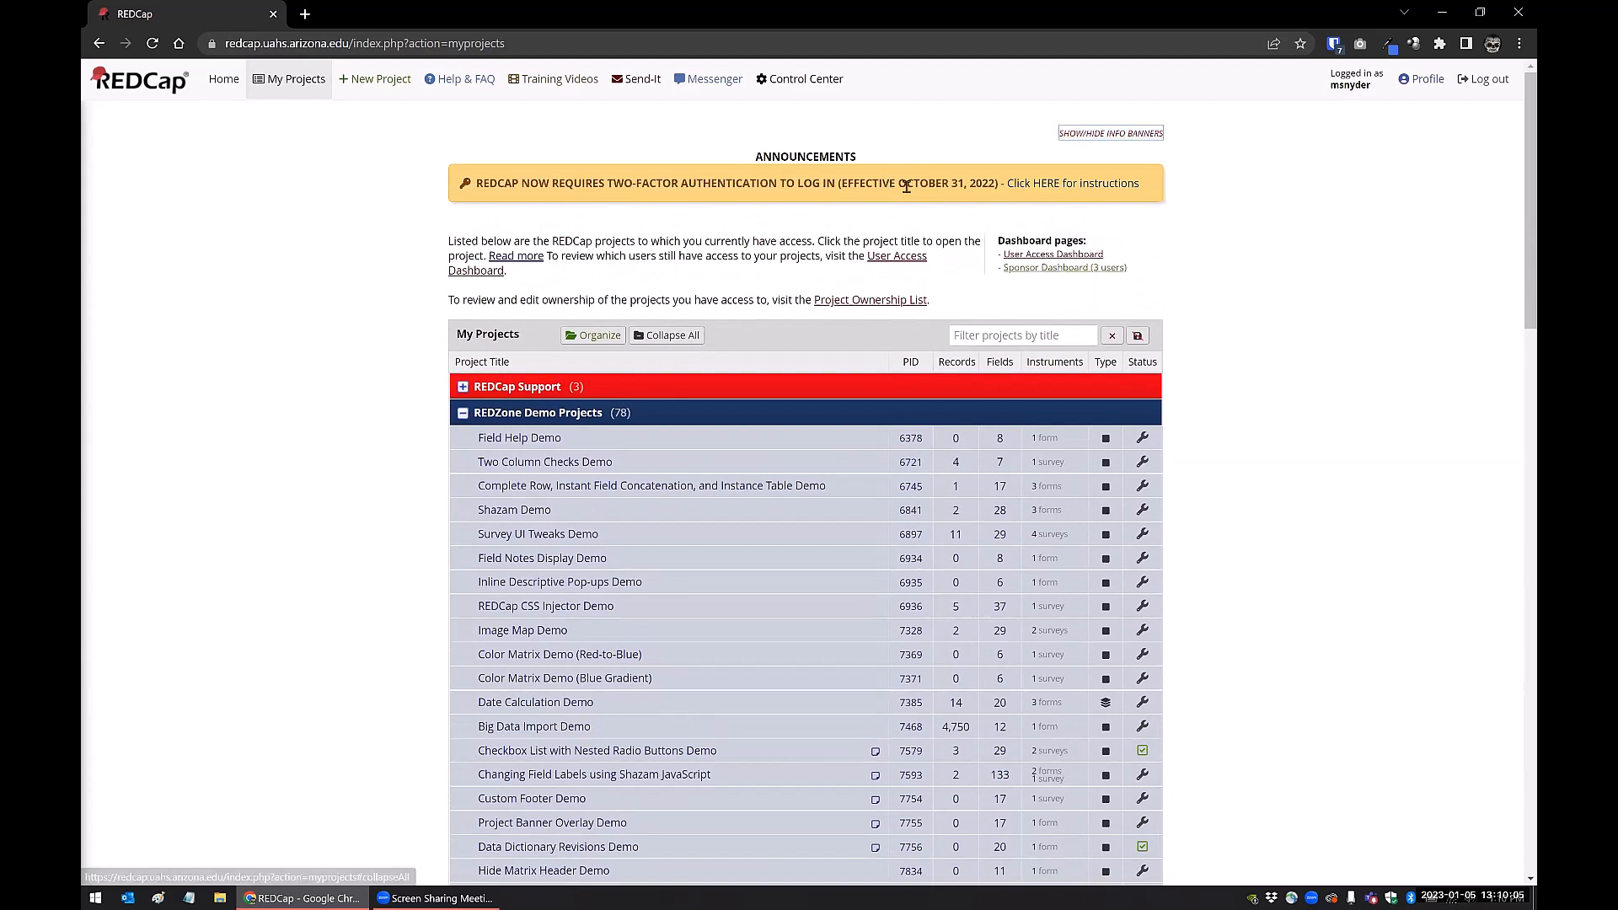
{"action": "scroll", "coordinate": [386, 442], "scroll_direction": "down", "scroll_amount": 1}
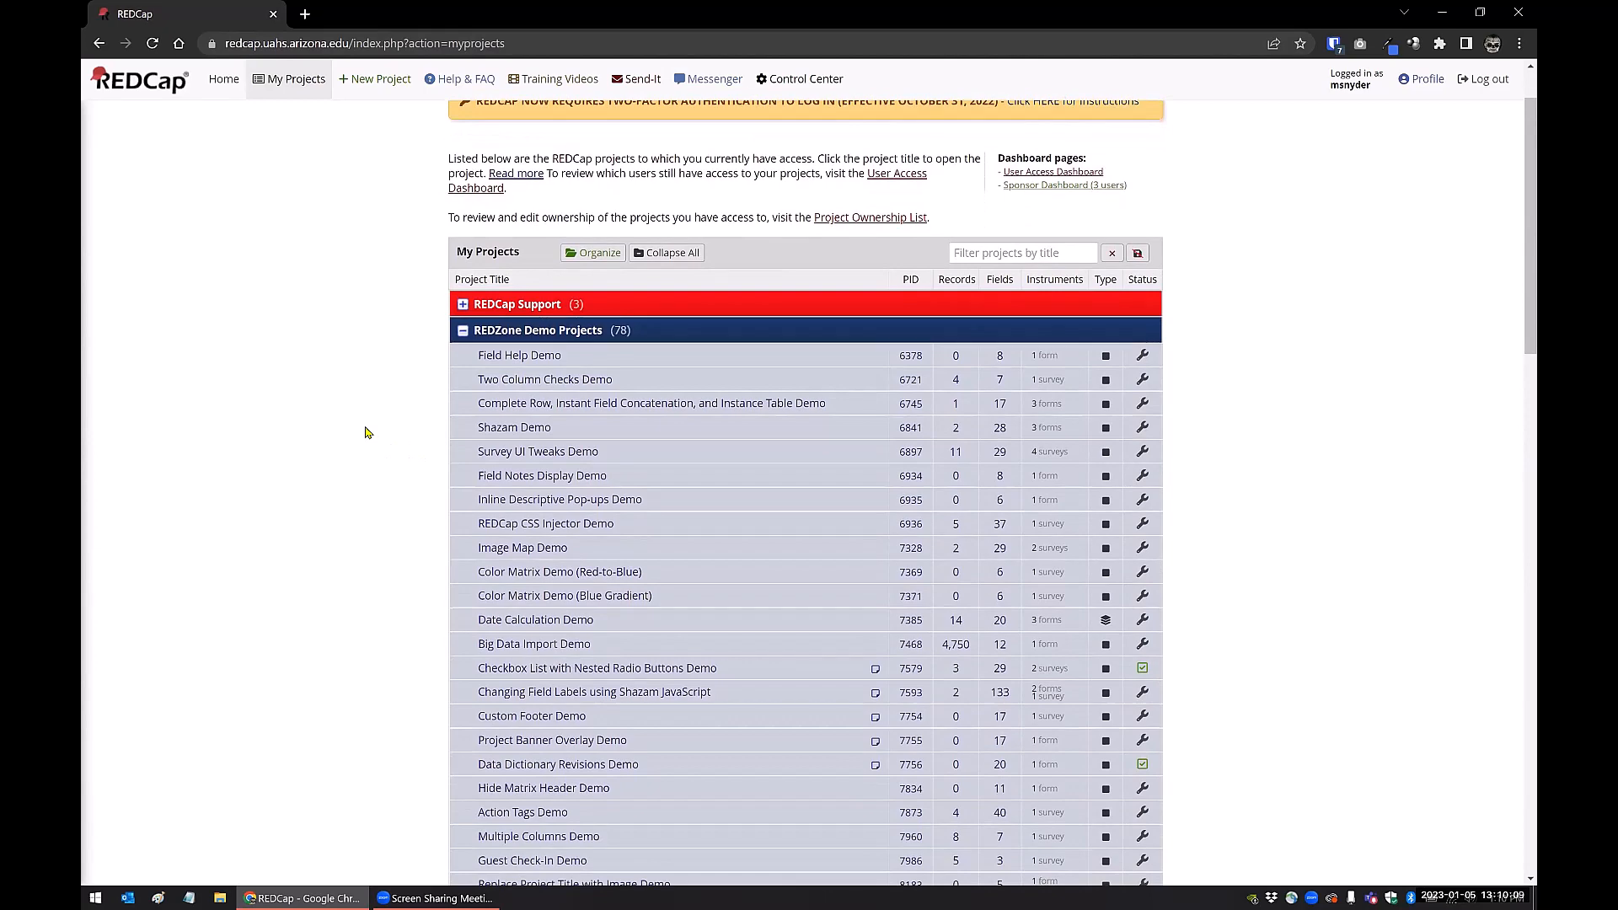
{"action": "scroll", "coordinate": [366, 432], "scroll_direction": "up", "scroll_amount": 1}
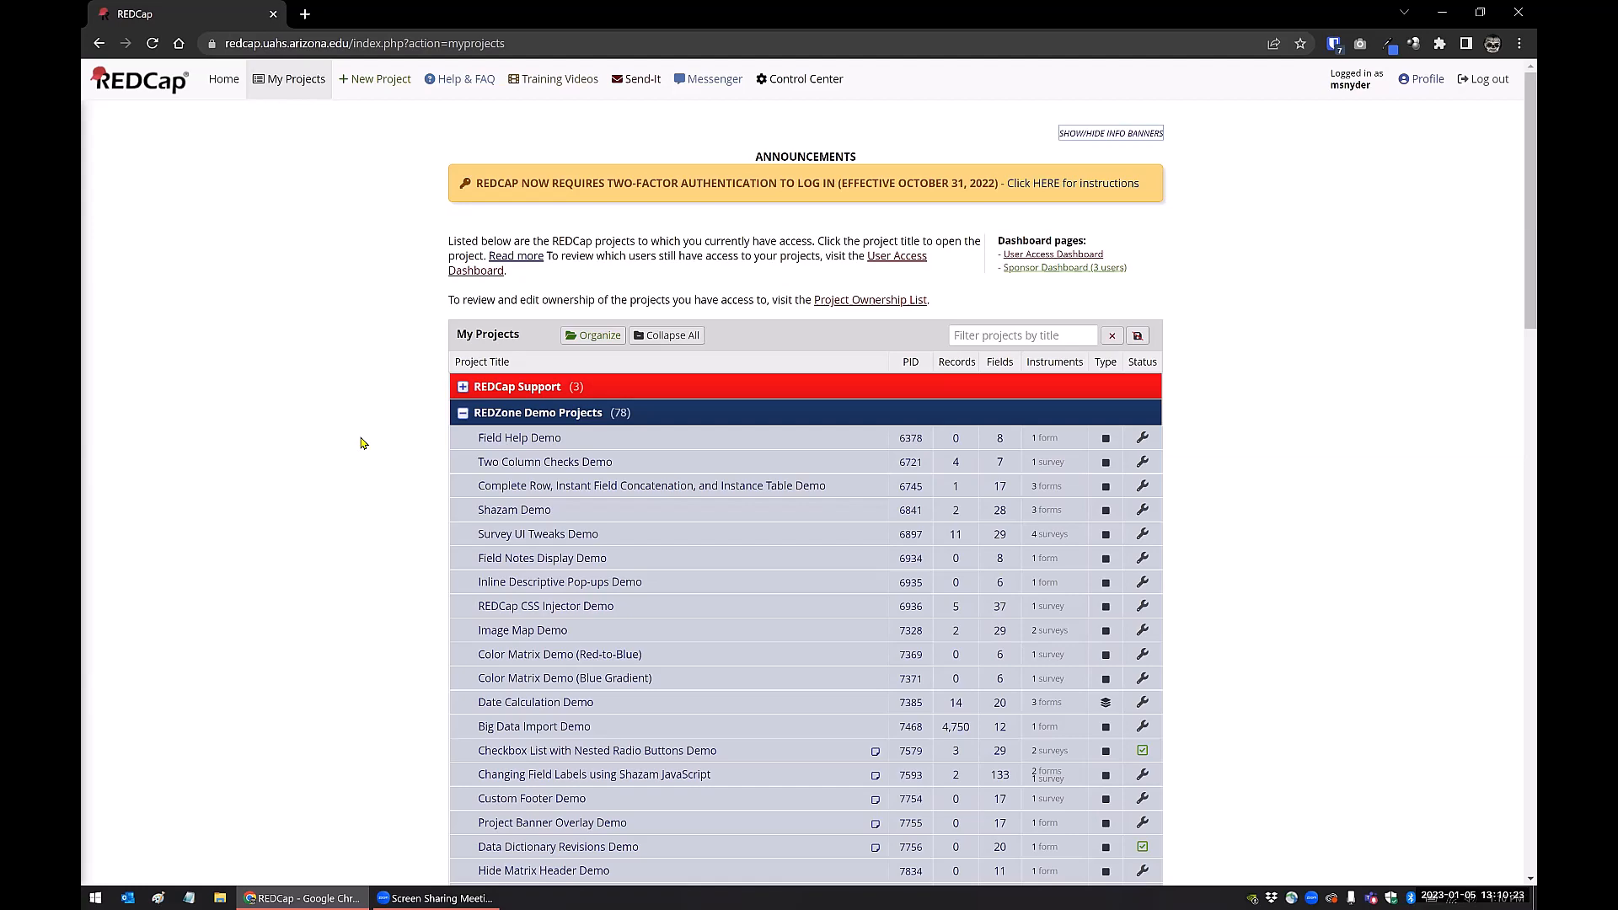
Step: Open the Show/Hide Sections Demo project from the REDZone Demo Projects folder
{"action": "scroll", "coordinate": [362, 442], "scroll_direction": "down", "scroll_amount": 9}
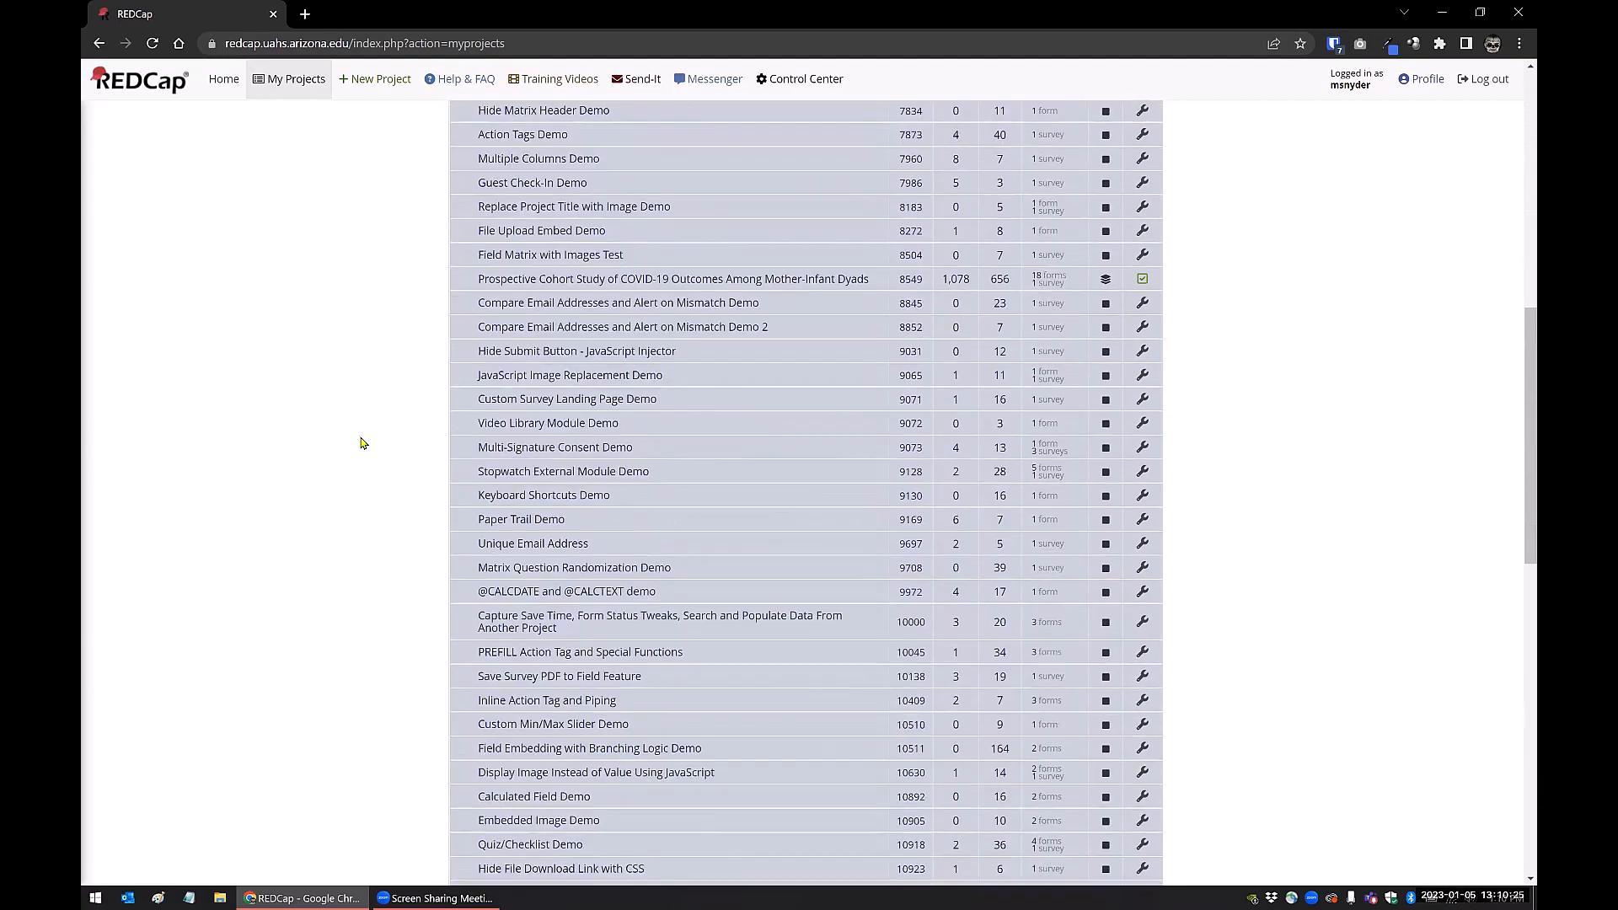
{"action": "scroll", "coordinate": [363, 442], "scroll_direction": "down", "scroll_amount": 8}
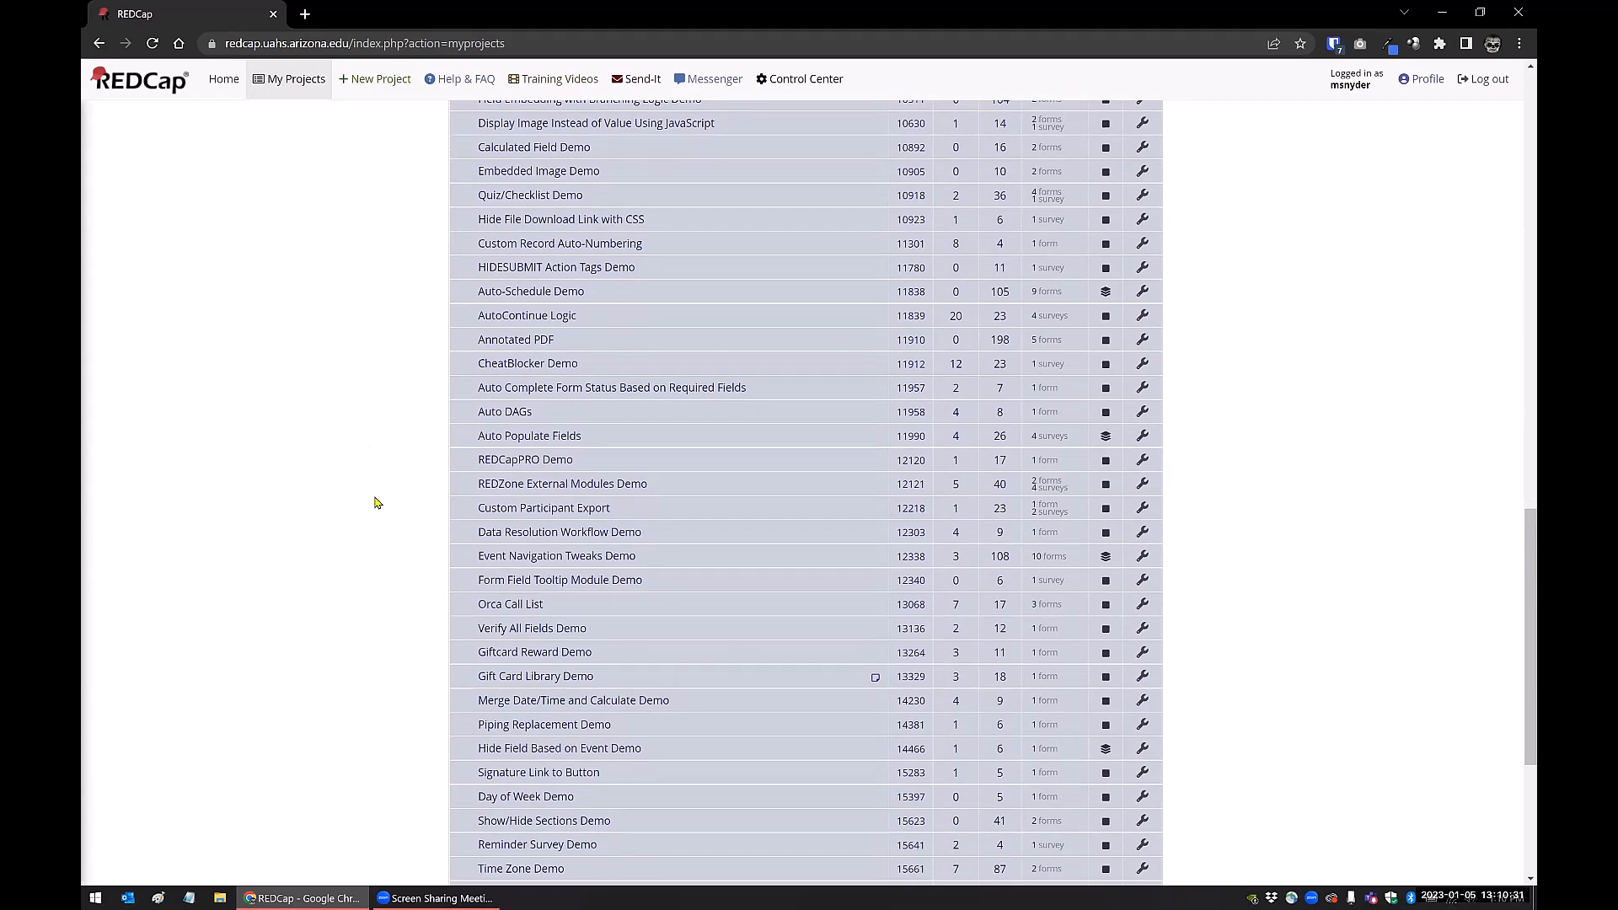
{"action": "scroll", "coordinate": [377, 503], "scroll_direction": "down", "scroll_amount": 4}
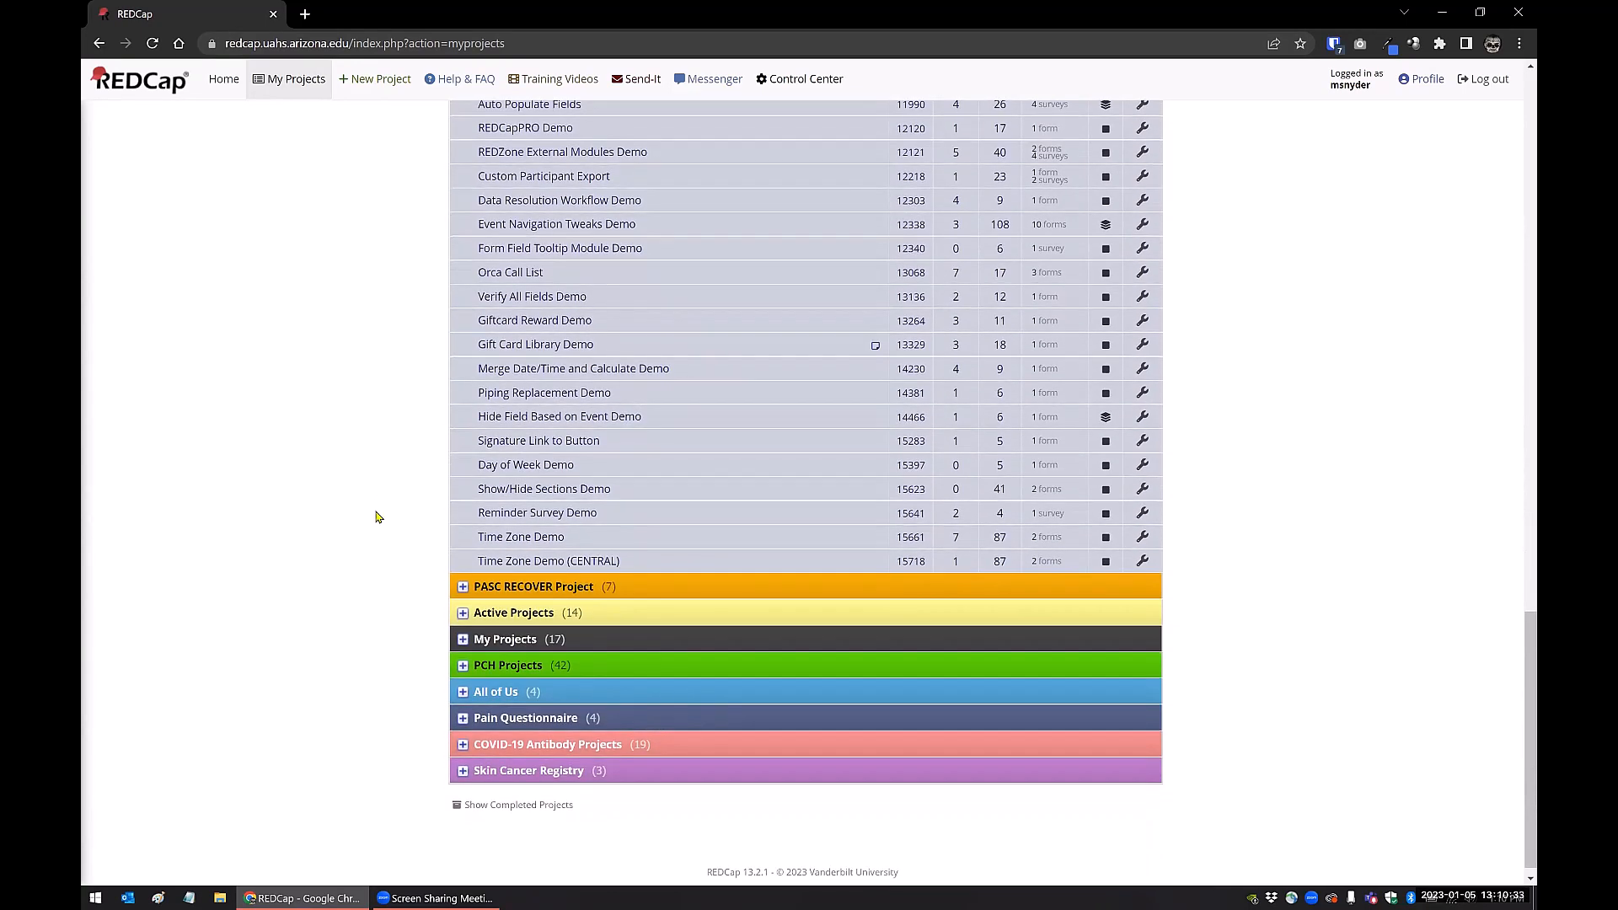
{"action": "left_click", "coordinate": [506, 490]}
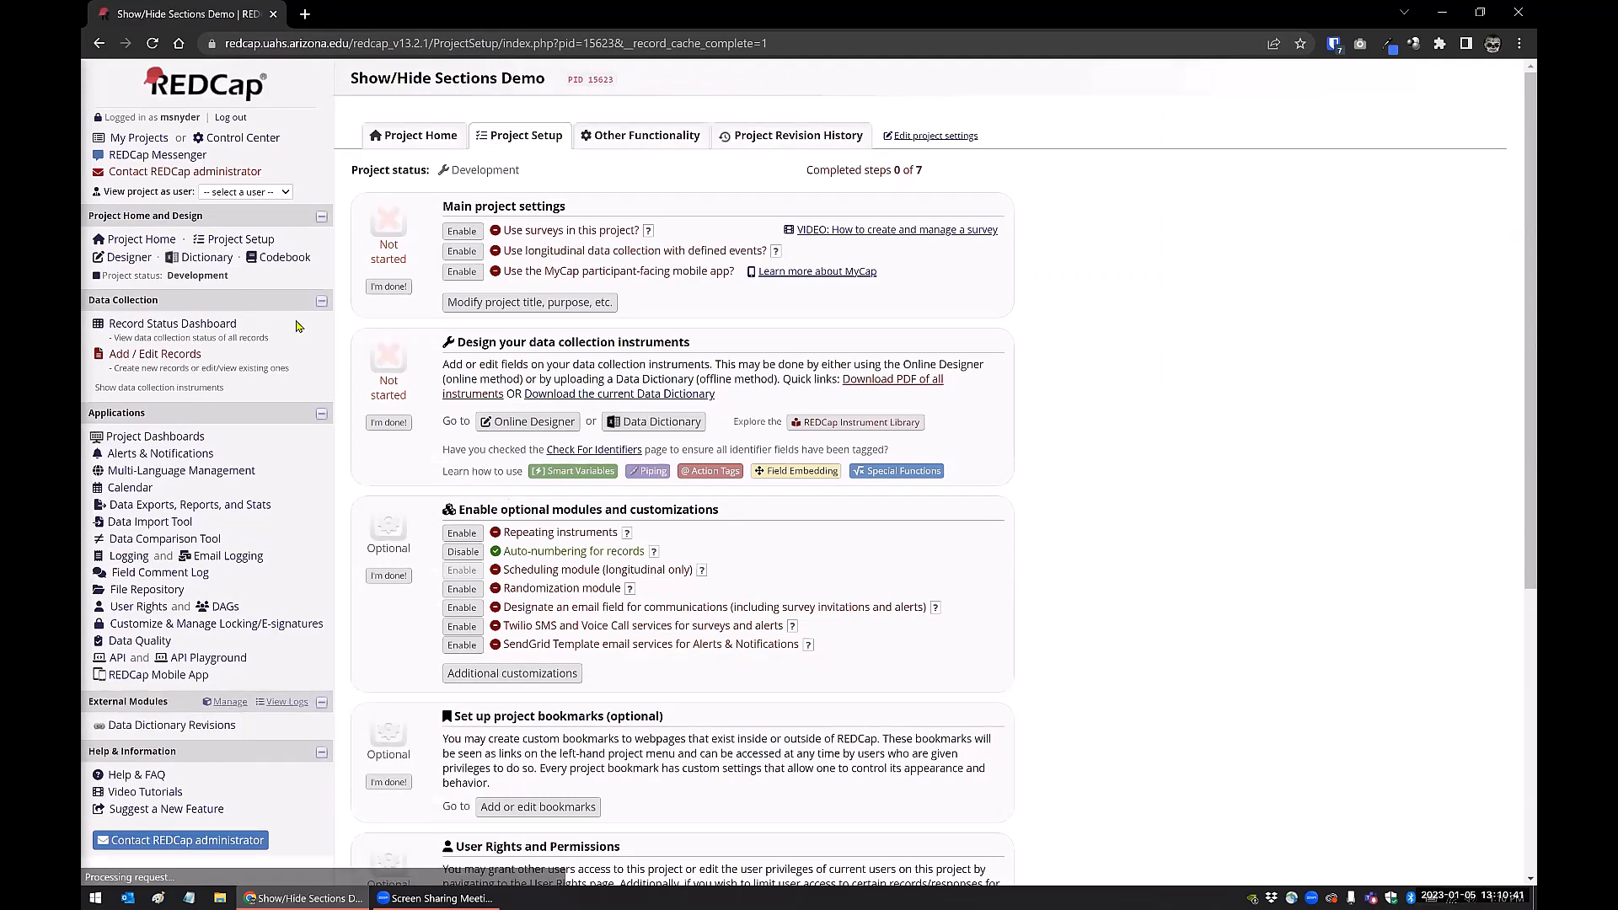
Step: Add a new record from the Record Status Dashboard and open its Branching Logic Issue instrument
{"action": "left_click", "coordinate": [152, 326]}
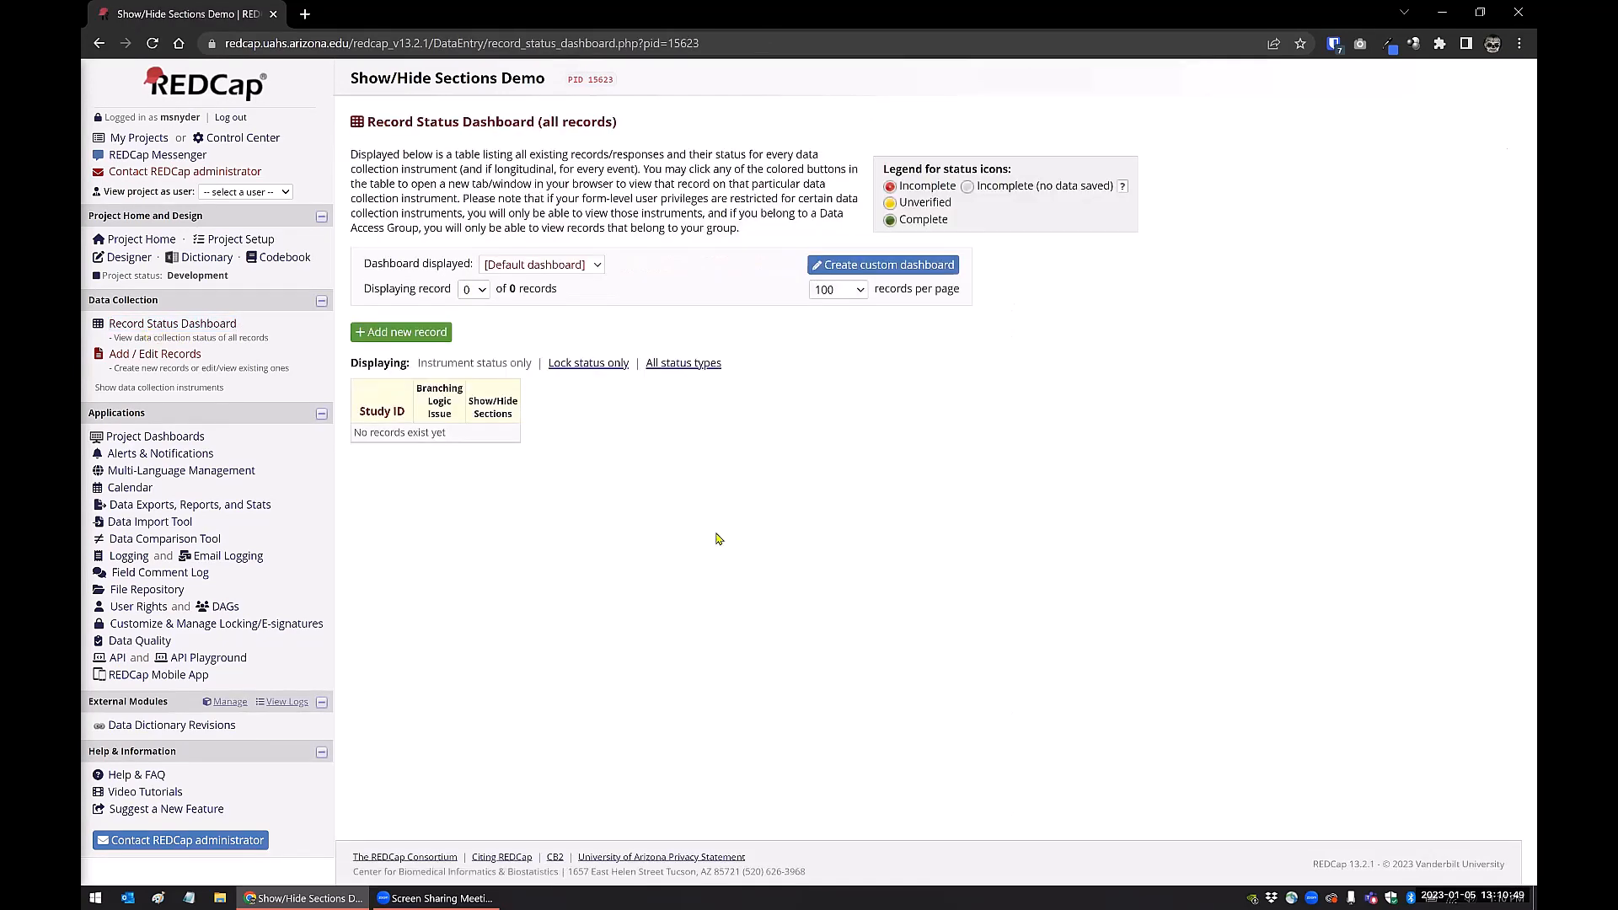
{"action": "left_click", "coordinate": [384, 333]}
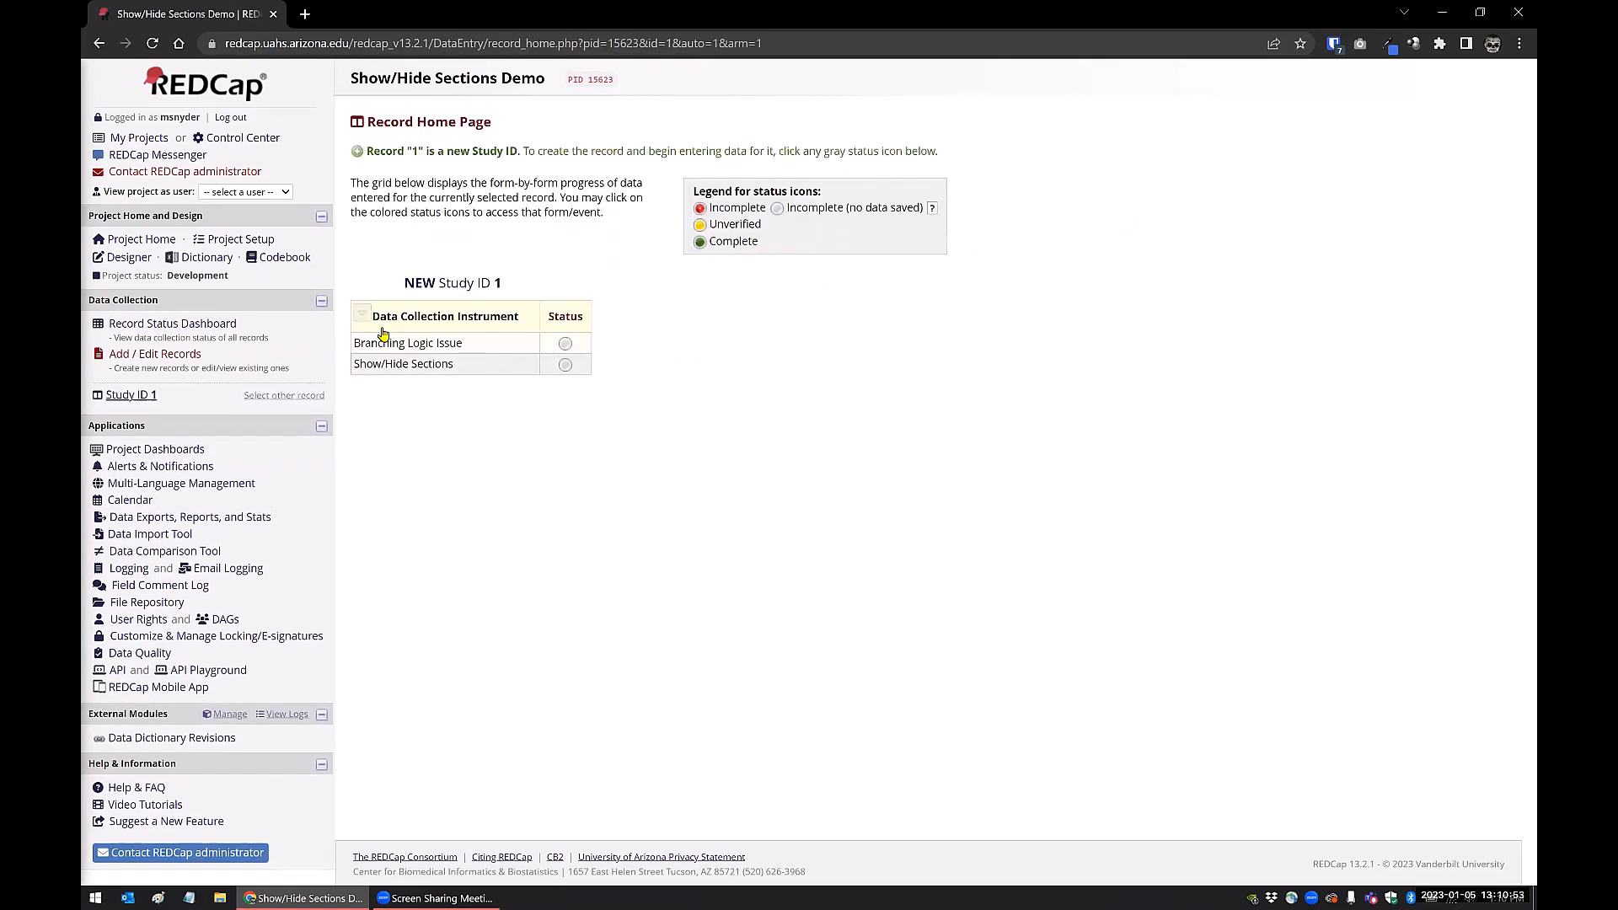
{"action": "left_click", "coordinate": [565, 344]}
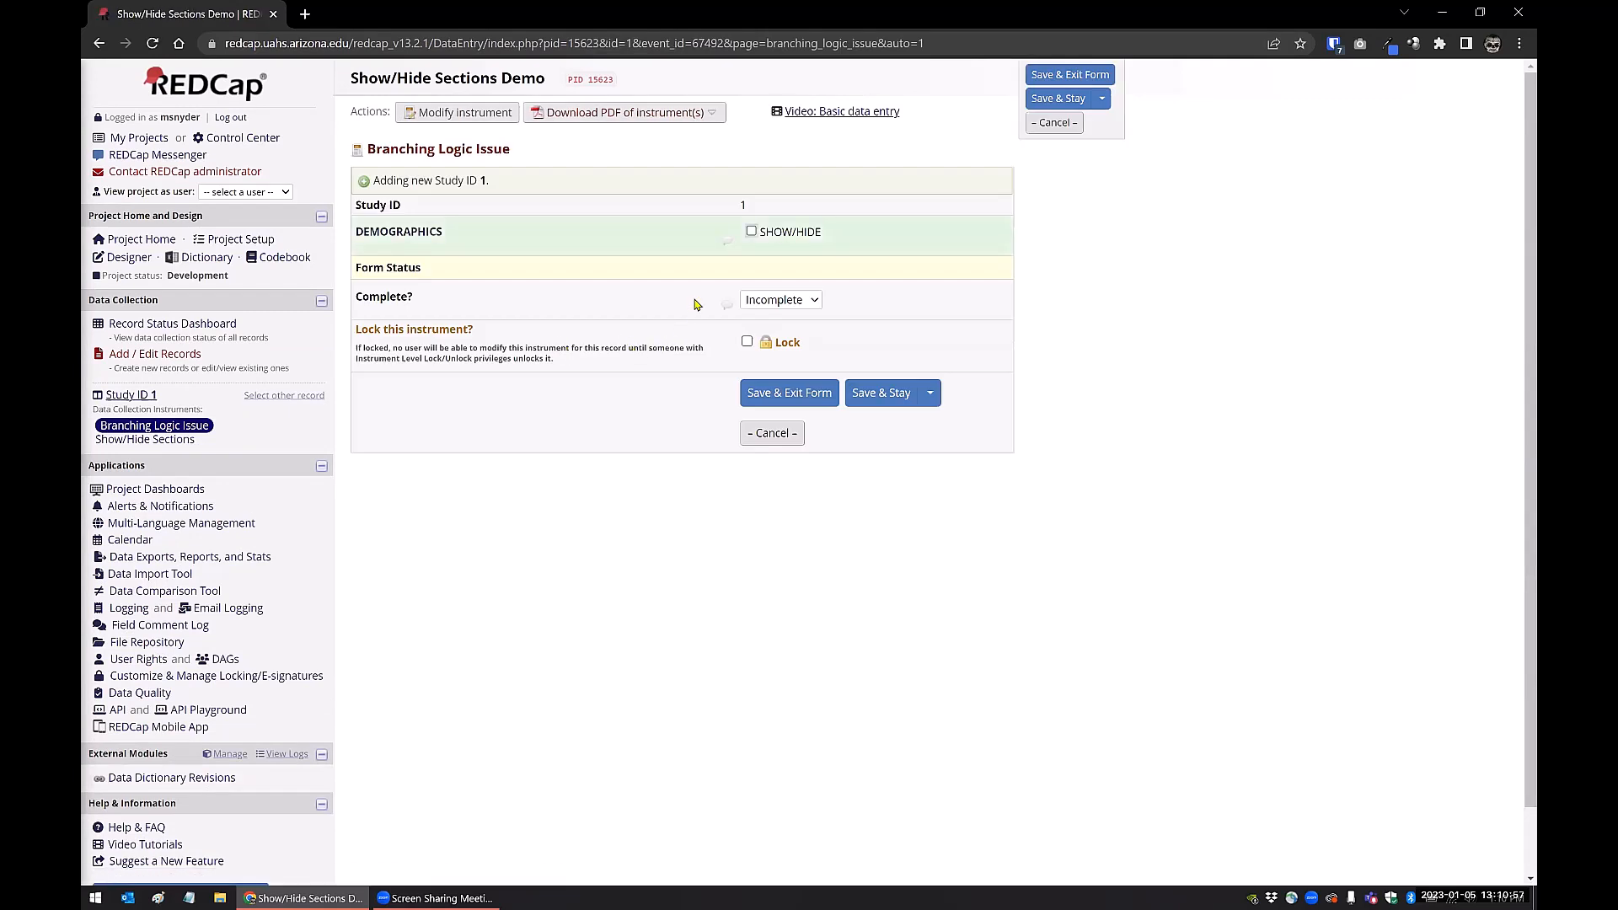
Step: Test the SHOW/HIDE checkbox for Demographics by switching it on, off and on again, leaving the section shown
{"action": "left_click", "coordinate": [752, 232]}
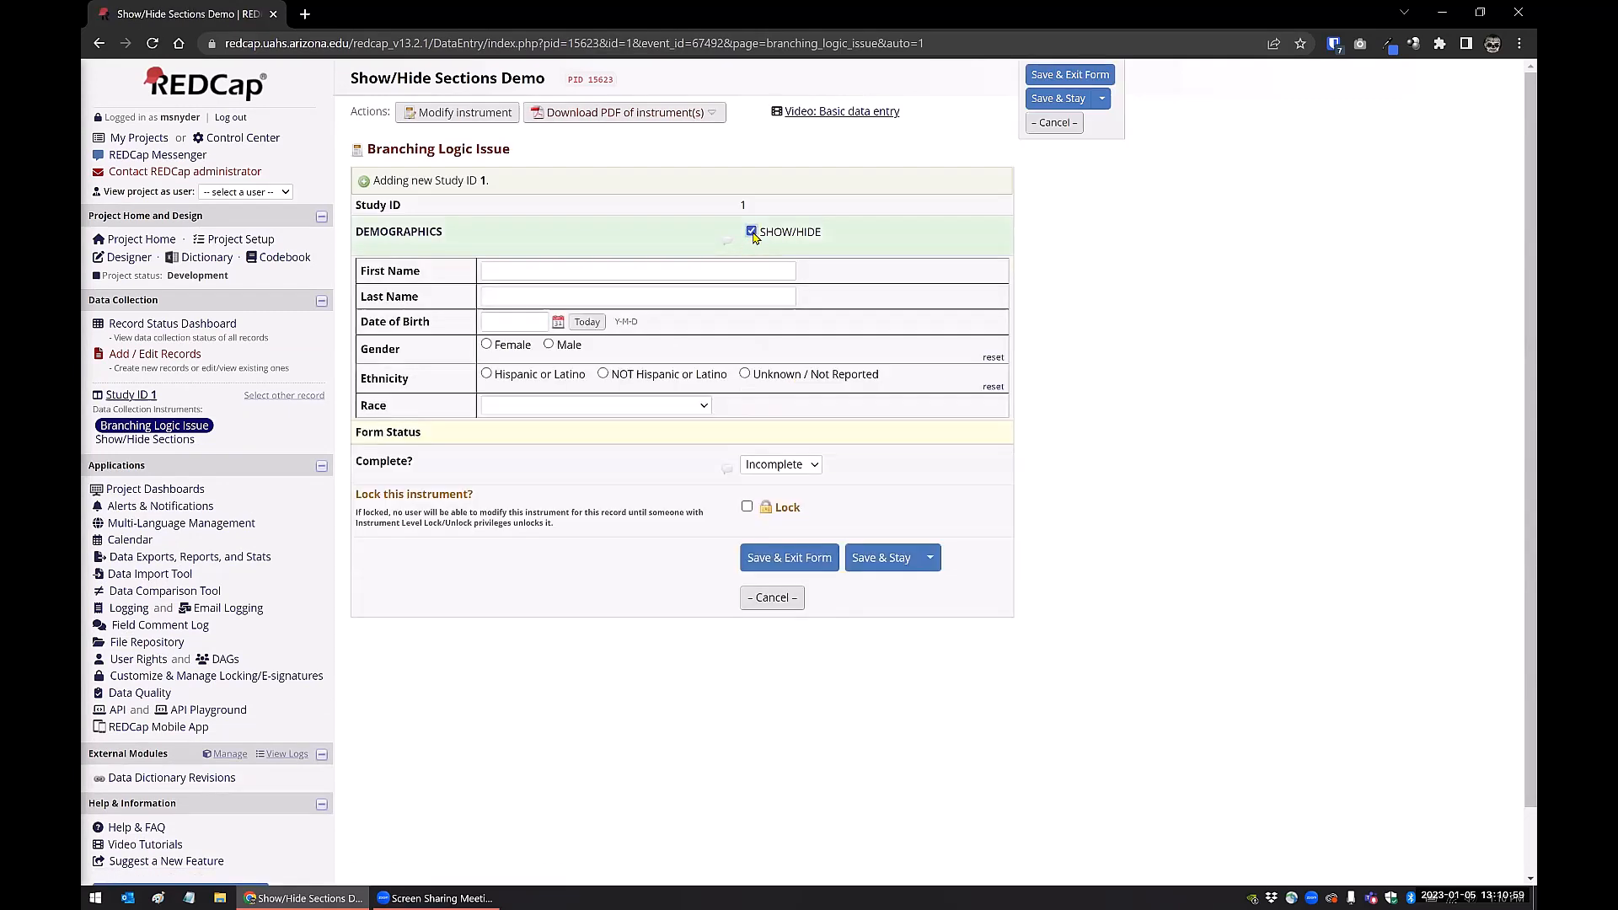
{"action": "left_click", "coordinate": [750, 231]}
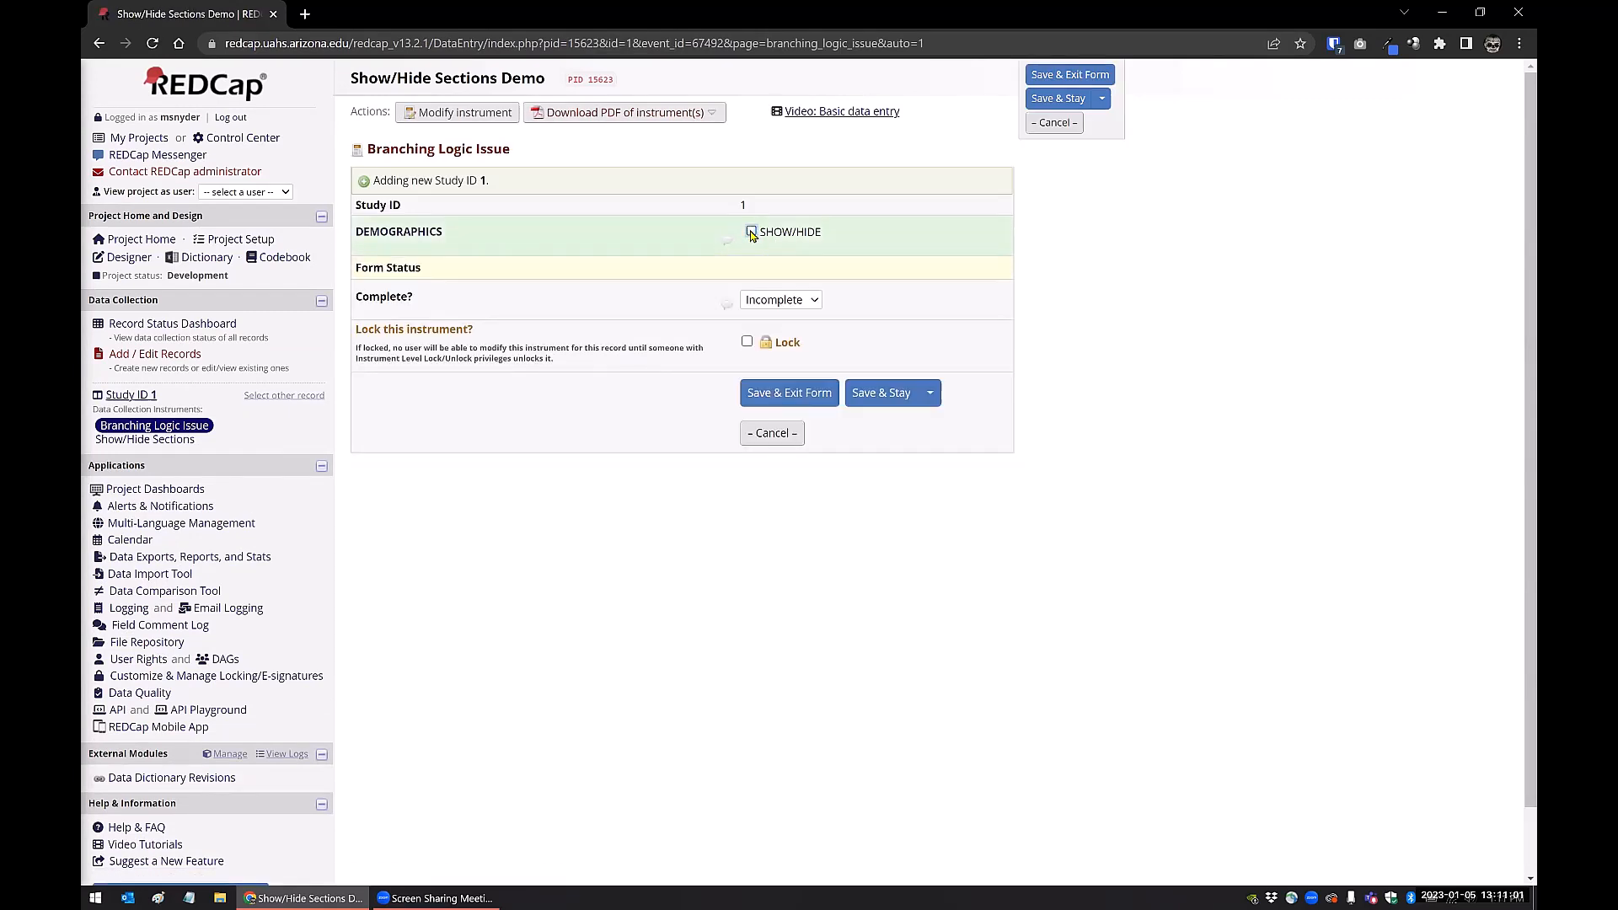
{"action": "left_click", "coordinate": [752, 232]}
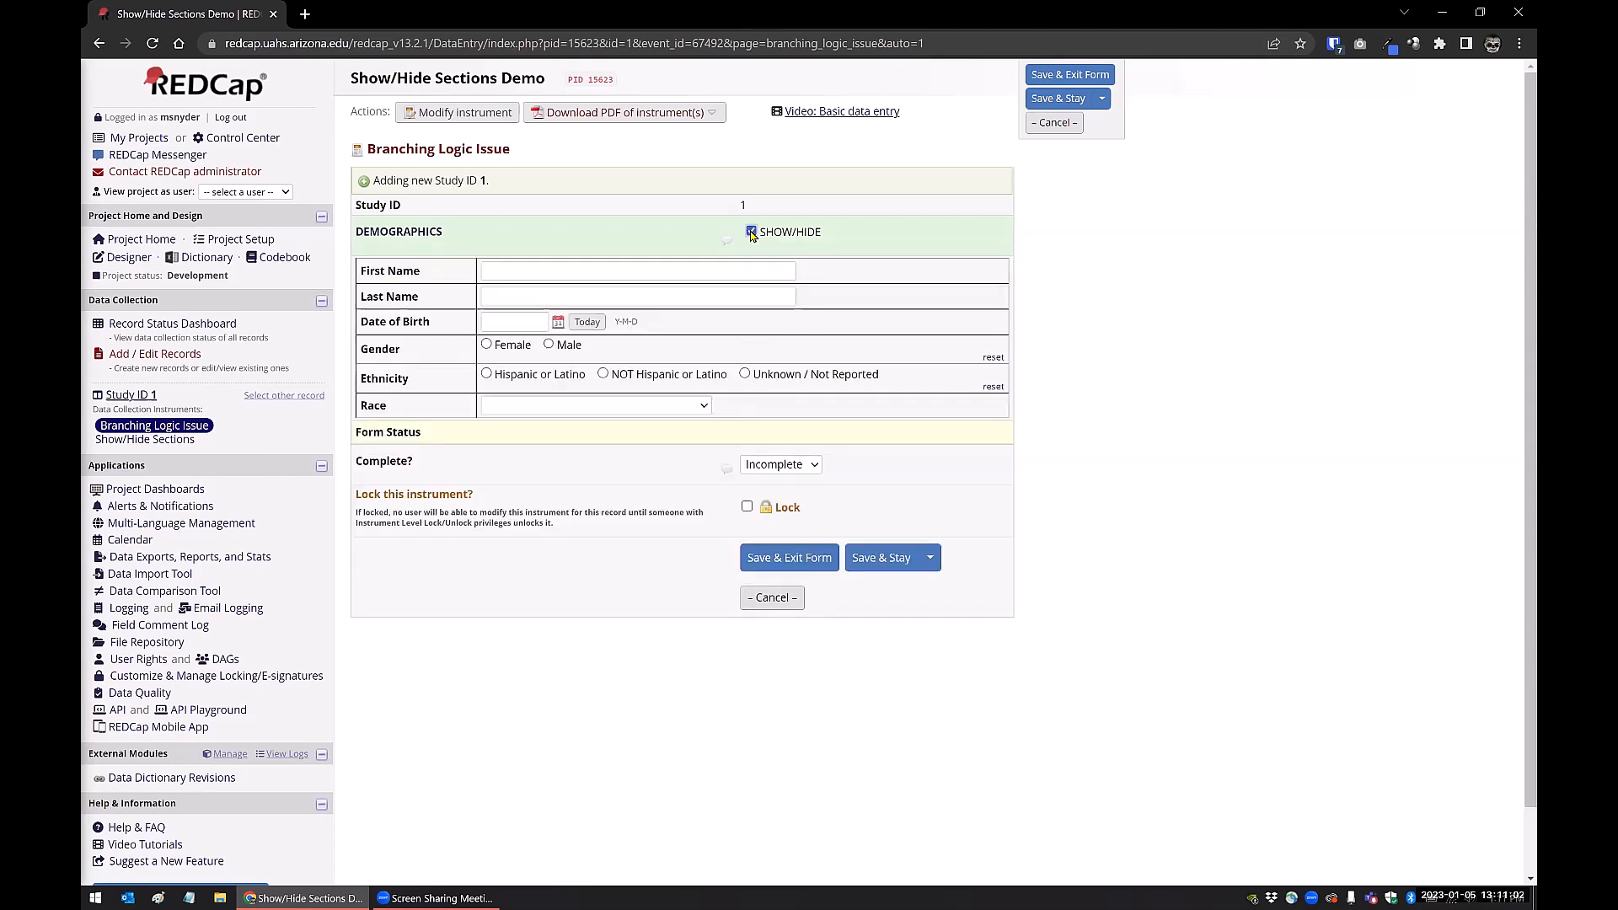
Step: Fill in the demographics with the participant's first and last name, today as date of birth, Male, Hispanic or Latino, and White
{"action": "left_click", "coordinate": [498, 274]}
{"action": "type", "text": "Manuel"}
{"action": "key", "text": "Tab"}
{"action": "type", "text": "Snyder"}
{"action": "key", "text": "Tab"}
{"action": "left_click", "coordinate": [587, 322]}
{"action": "left_click", "coordinate": [569, 346]}
{"action": "left_click", "coordinate": [558, 380]}
{"action": "left_click", "coordinate": [560, 406]}
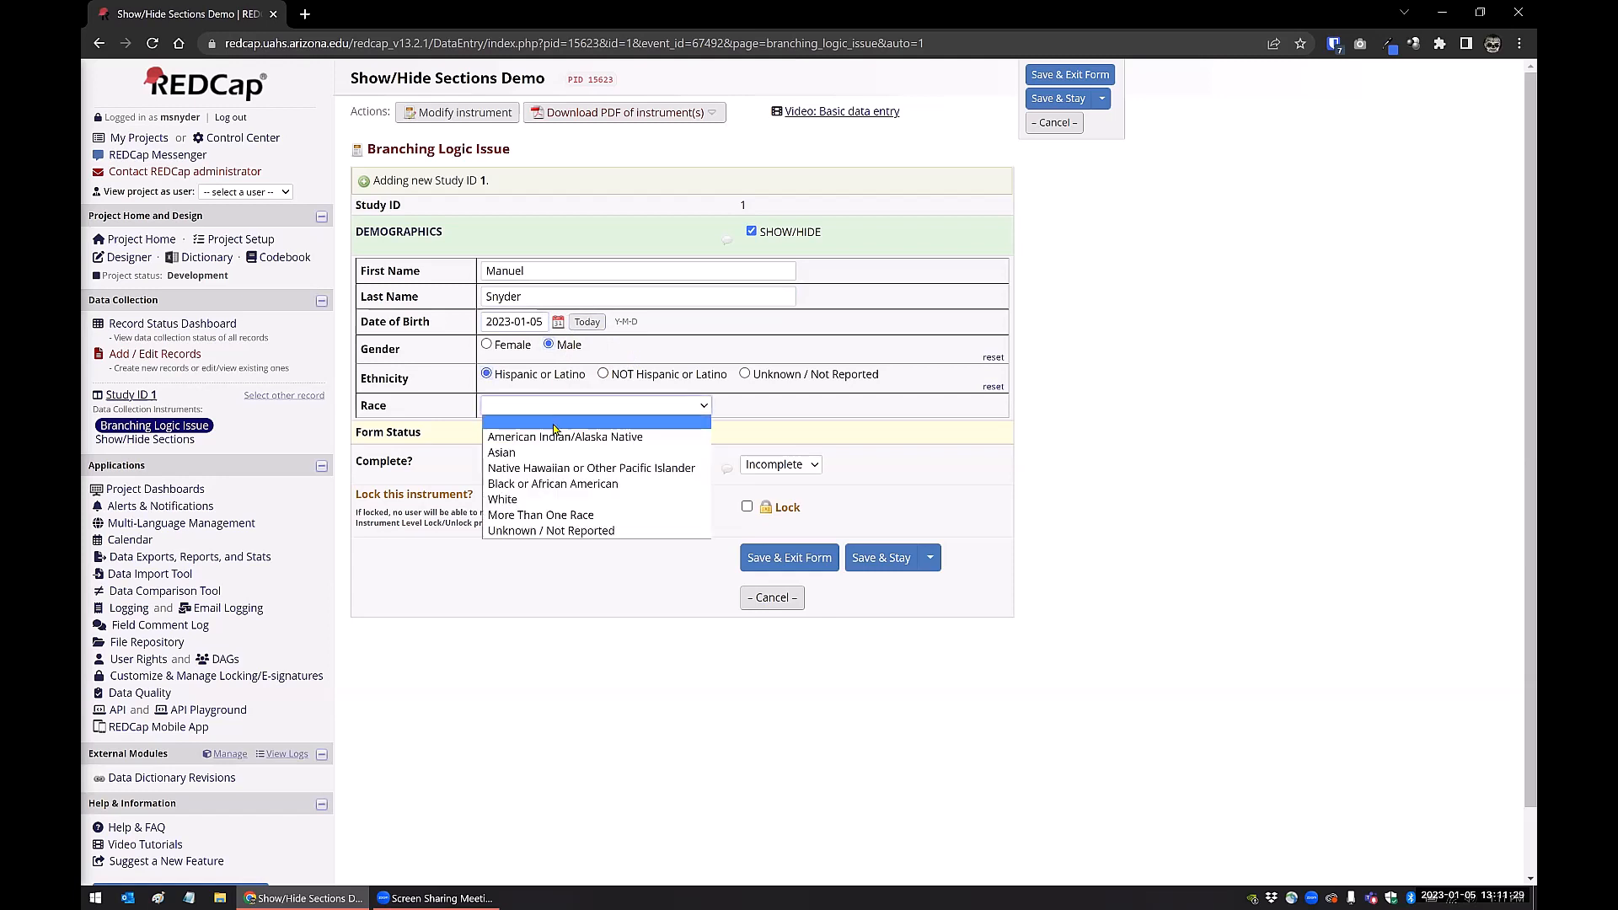
{"action": "left_click", "coordinate": [534, 500]}
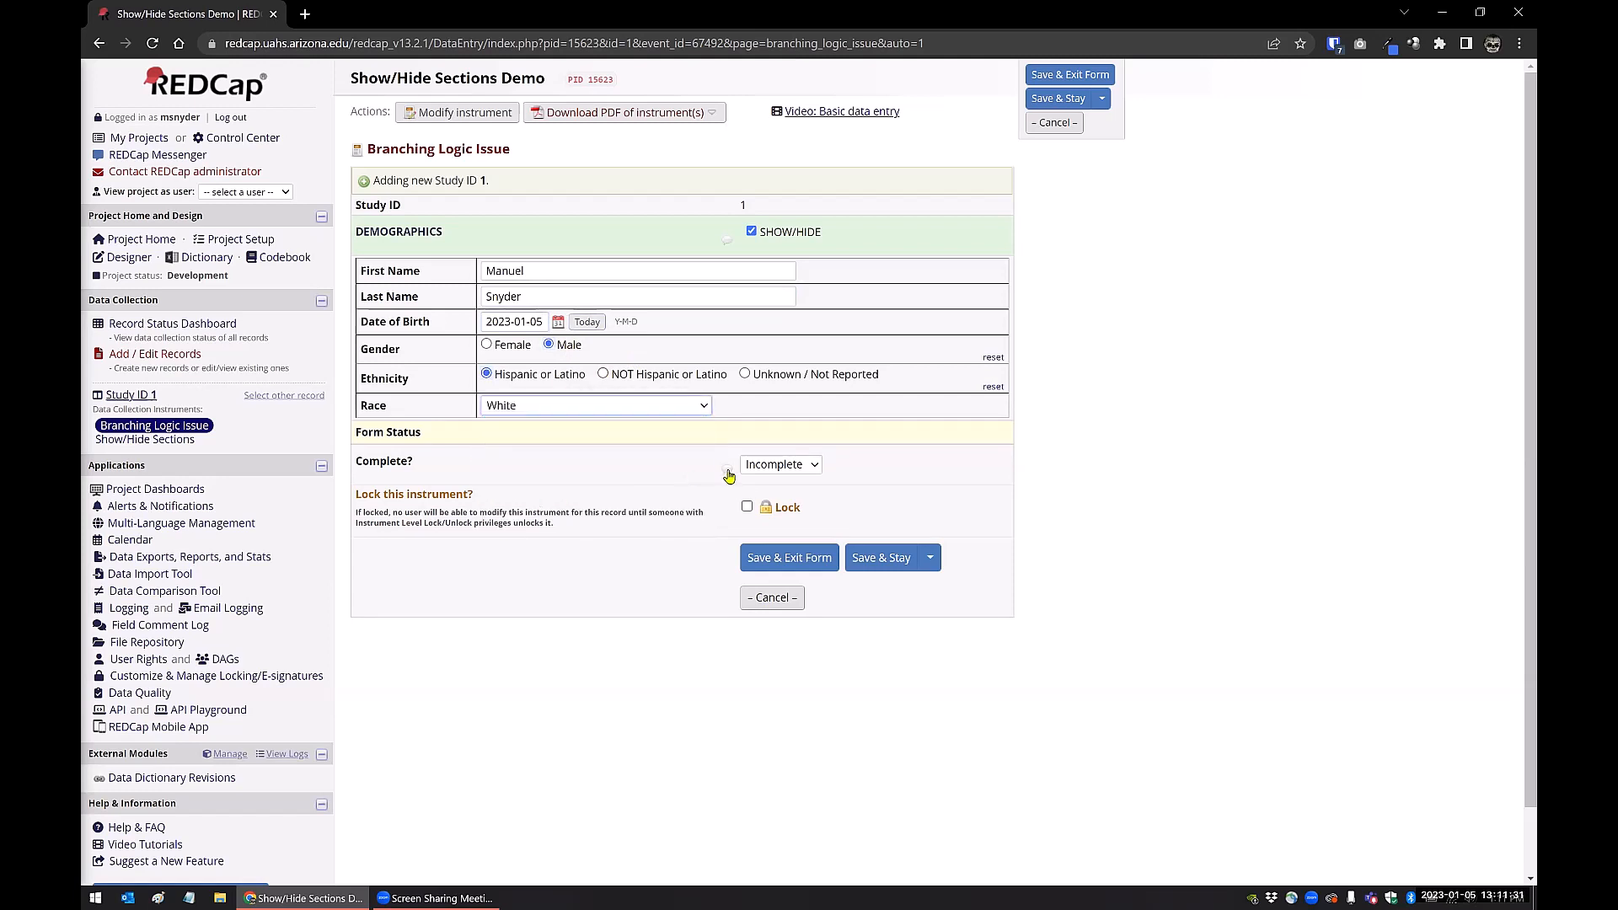
Step: Set the form status to Complete and save the record while staying on the form
{"action": "left_click", "coordinate": [810, 465]}
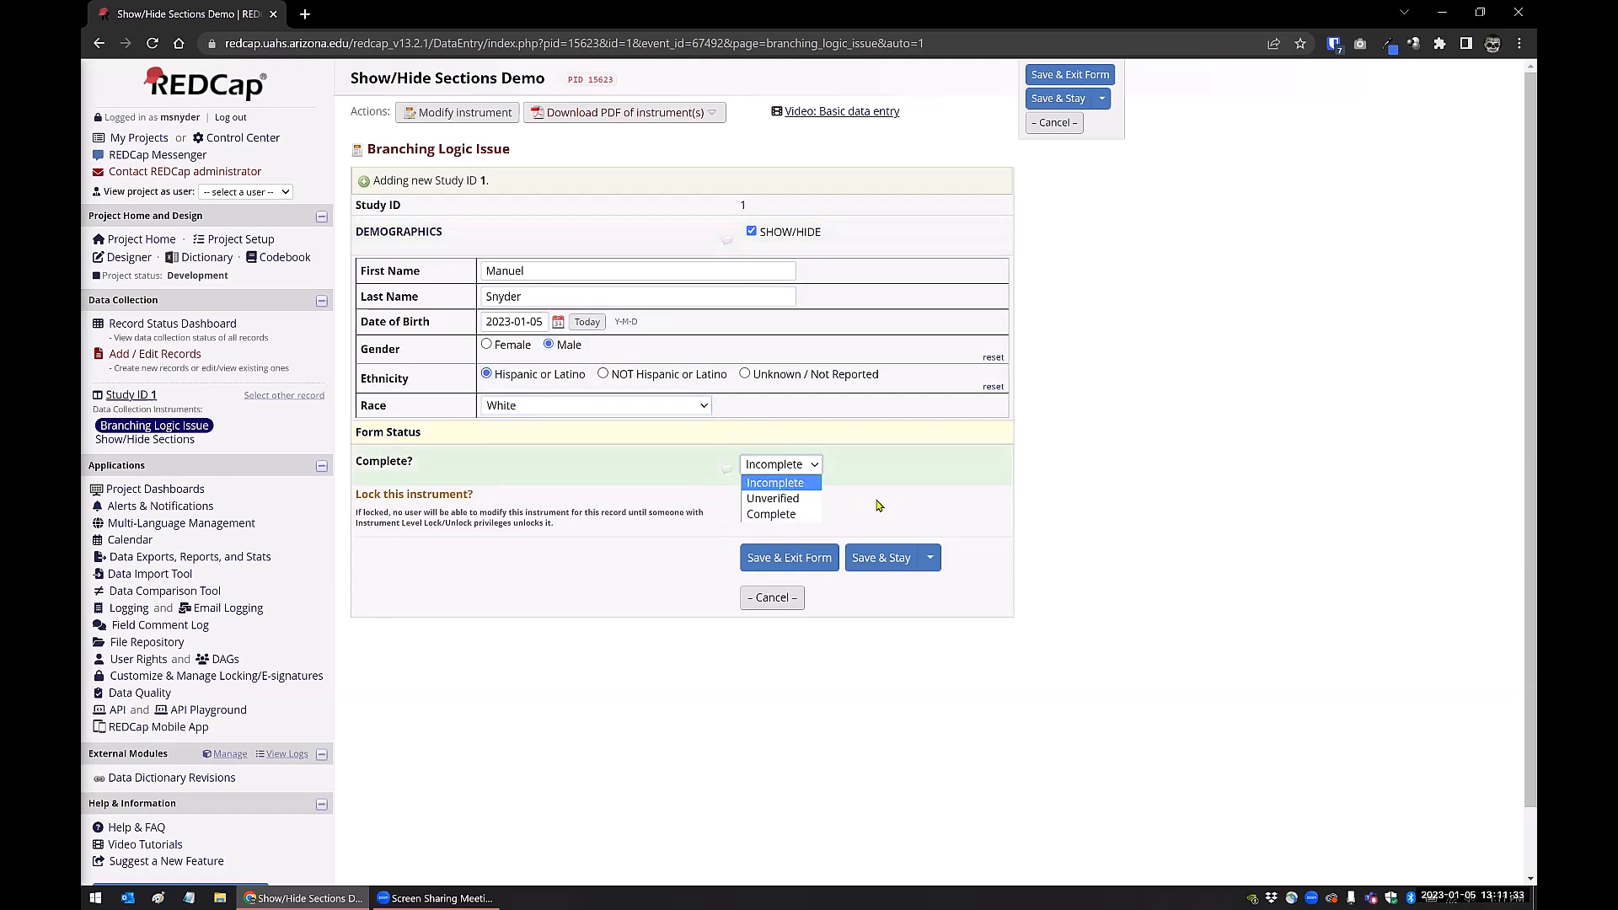
{"action": "left_click", "coordinate": [771, 514]}
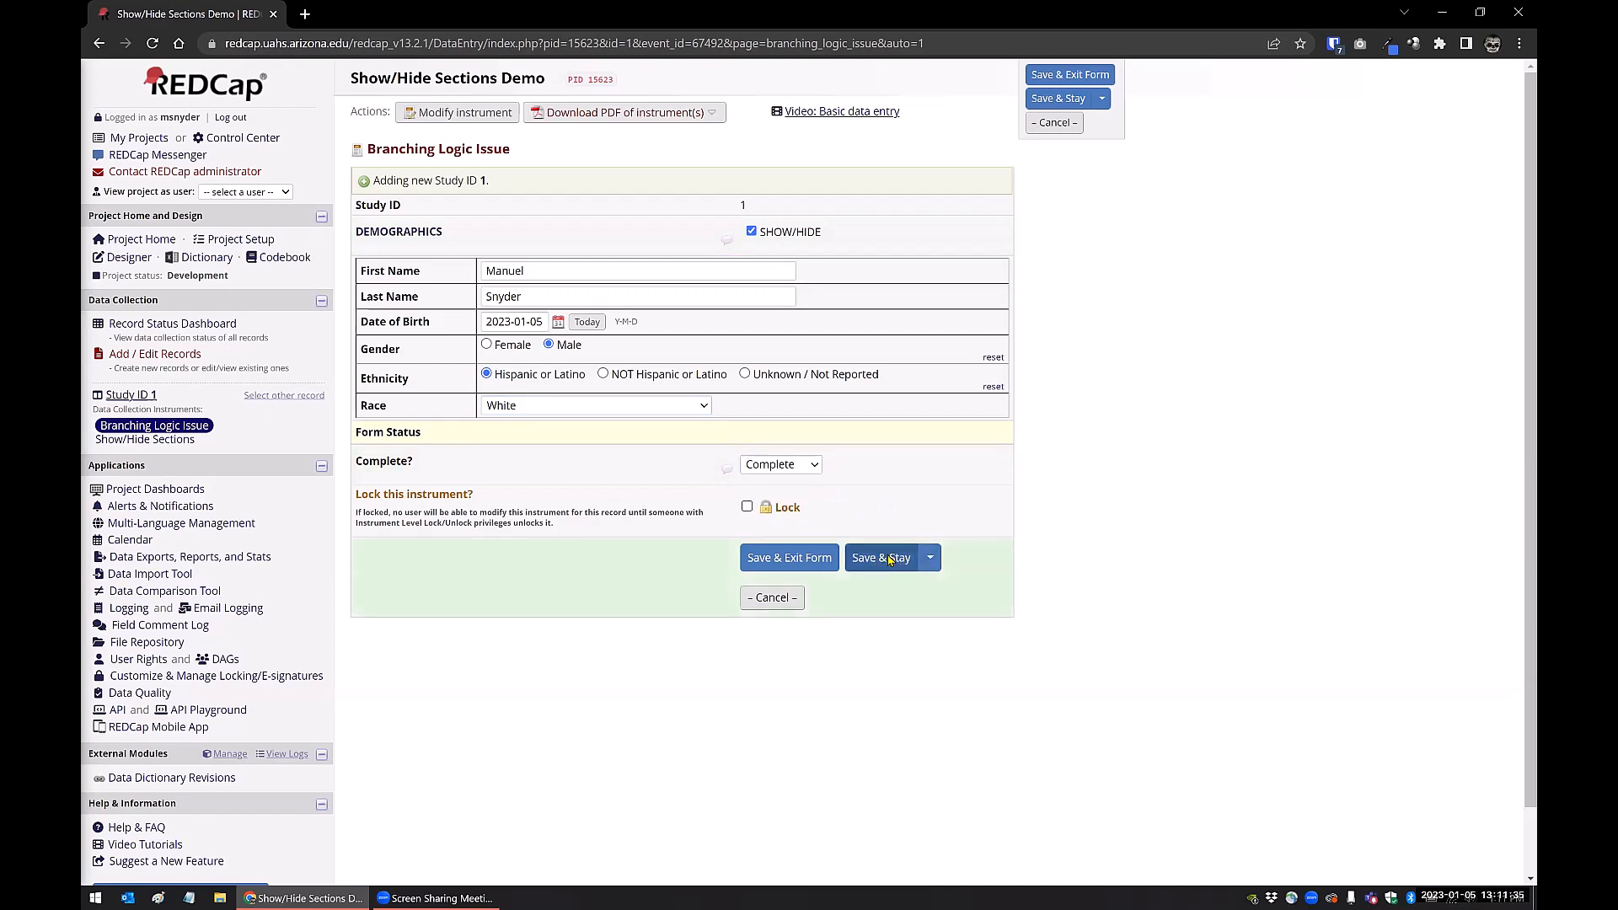
{"action": "left_click", "coordinate": [881, 558]}
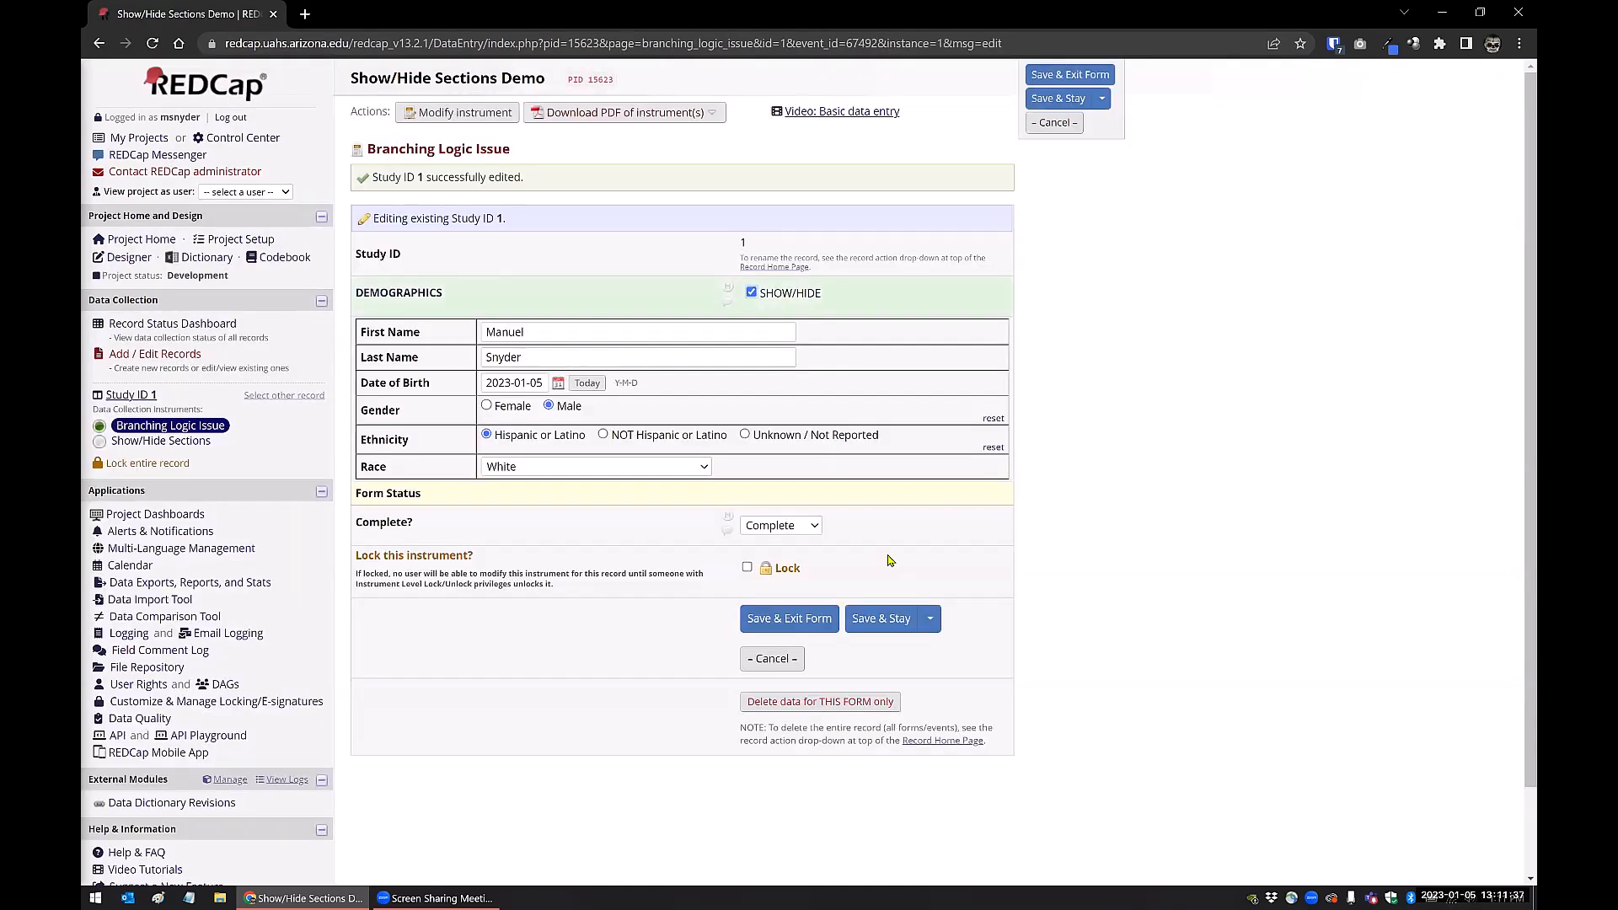
Step: Hide the Demographics section and agree to erase the value of every field in it
{"action": "left_click", "coordinate": [751, 293]}
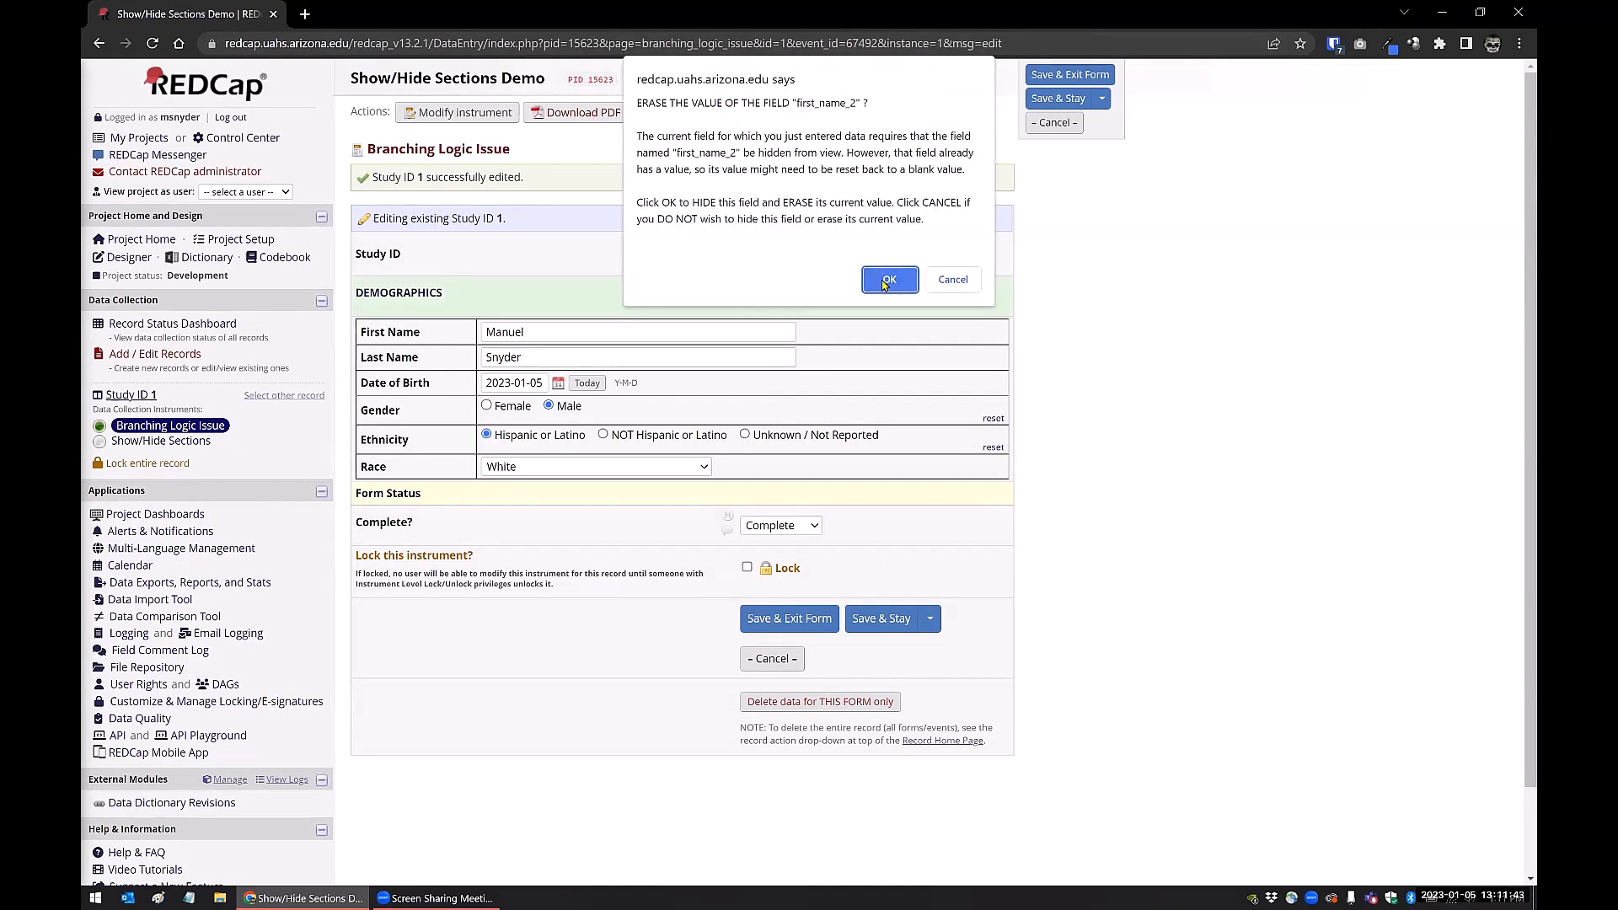
{"action": "left_click", "coordinate": [884, 284]}
{"action": "left_click", "coordinate": [885, 284]}
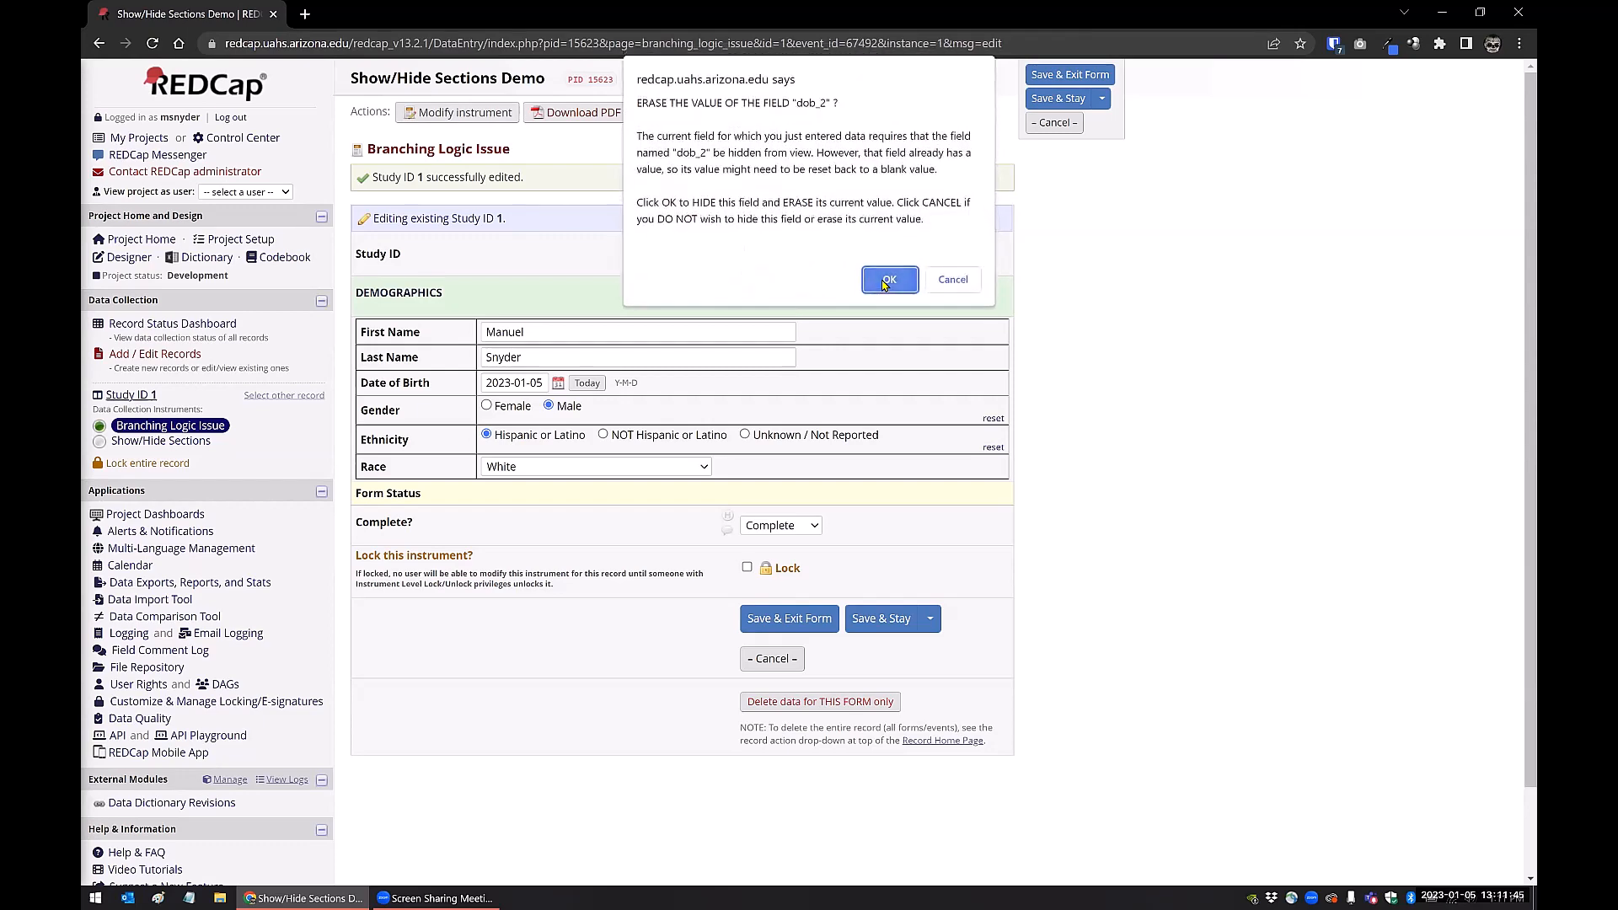
{"action": "left_click", "coordinate": [885, 284]}
{"action": "left_click", "coordinate": [885, 284]}
{"action": "left_click", "coordinate": [884, 284]}
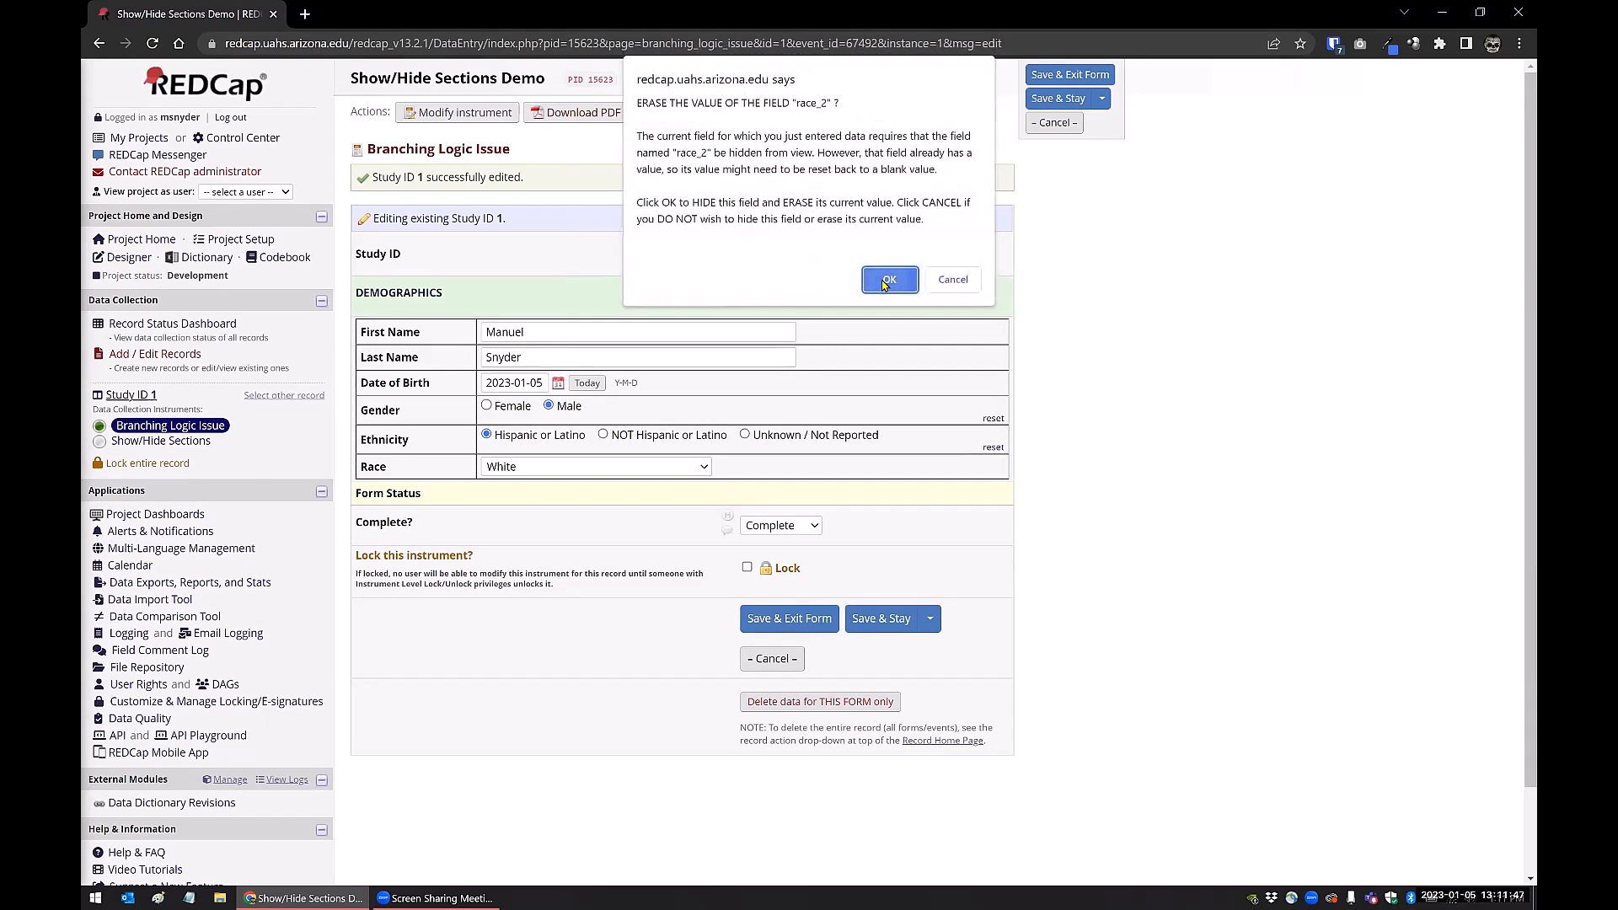
{"action": "left_click", "coordinate": [884, 284]}
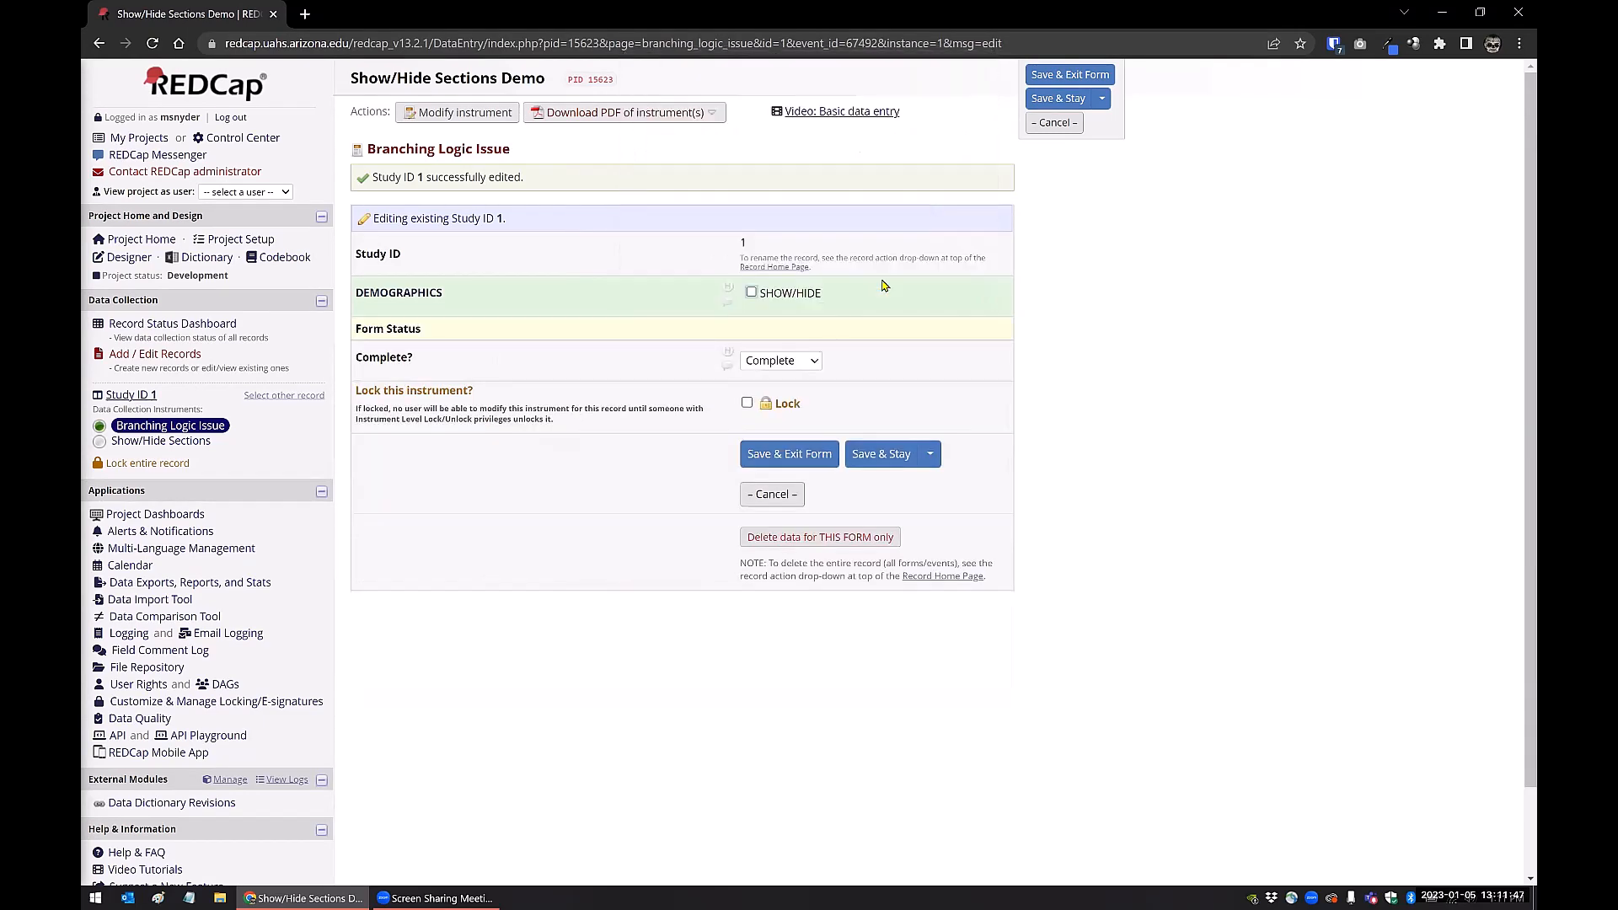
Step: Show the Demographics section again, enter only the participant's last name and save while staying on the form
{"action": "left_click", "coordinate": [752, 293]}
{"action": "left_click", "coordinate": [589, 349]}
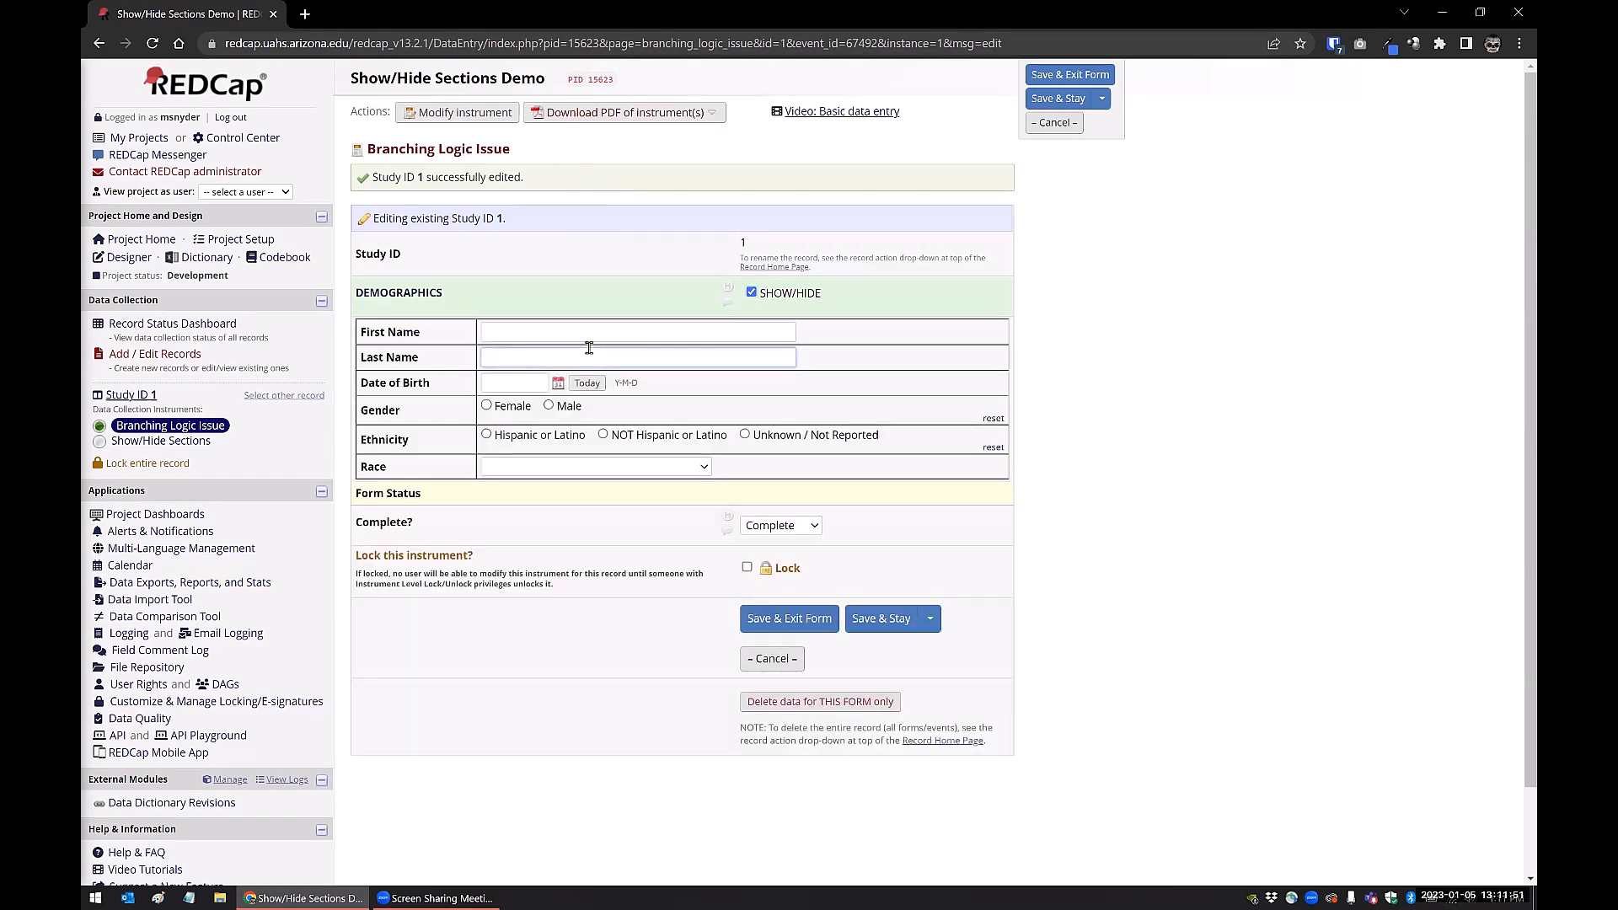
{"action": "type", "text": "Snyder"}
{"action": "left_click", "coordinate": [881, 619]}
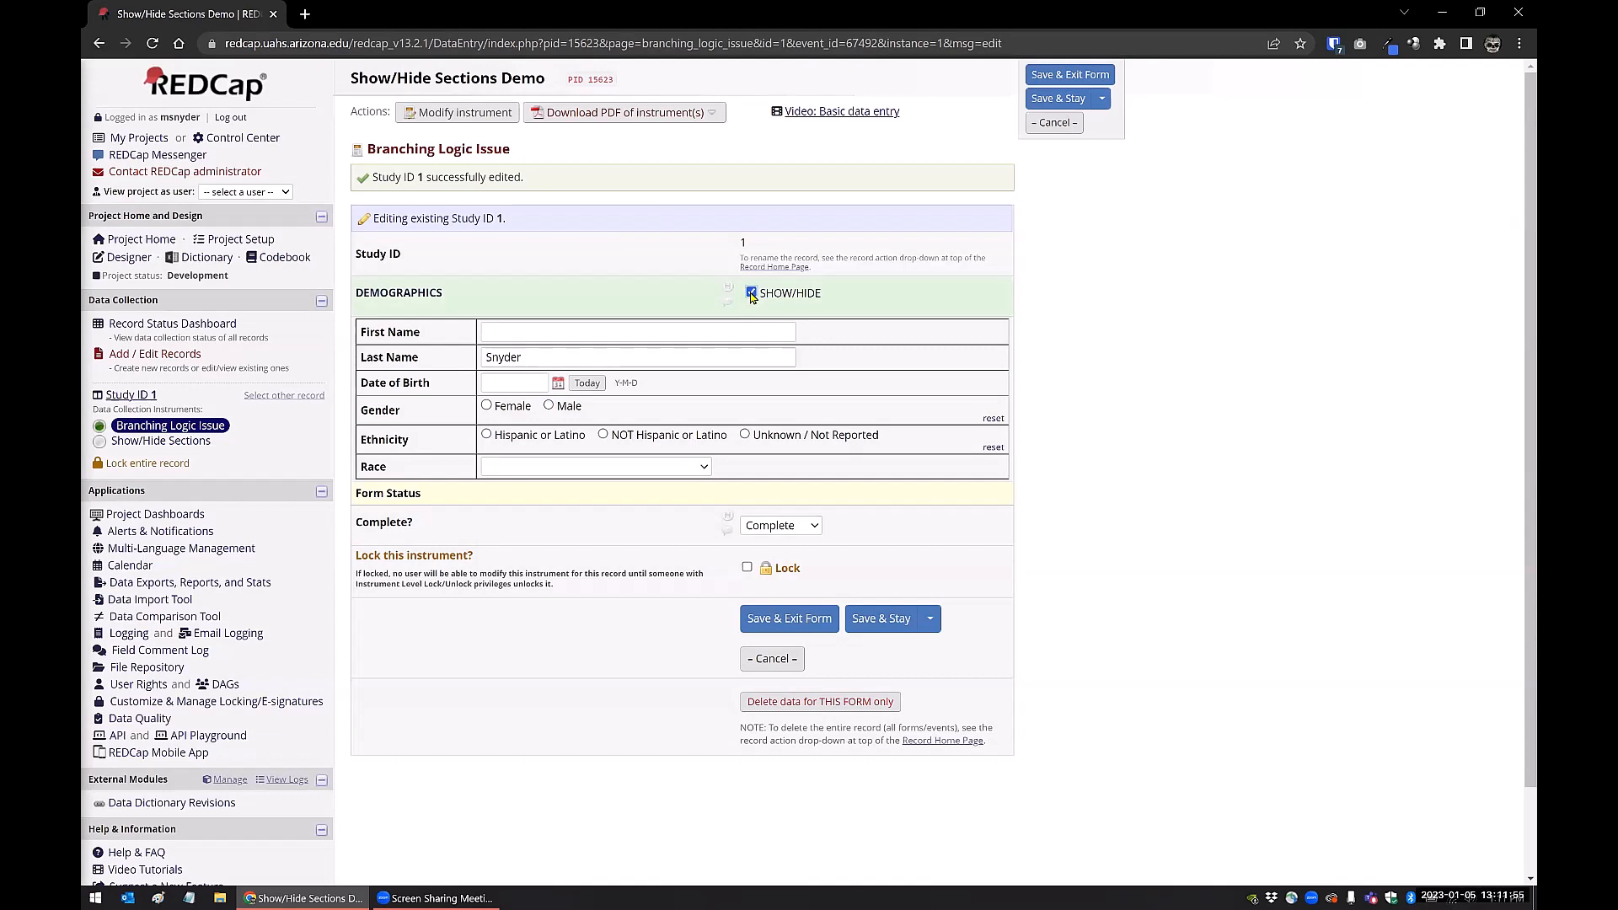
Step: Uncheck SHOW/HIDE for Demographics but decline to erase the last name value
{"action": "left_click", "coordinate": [752, 295]}
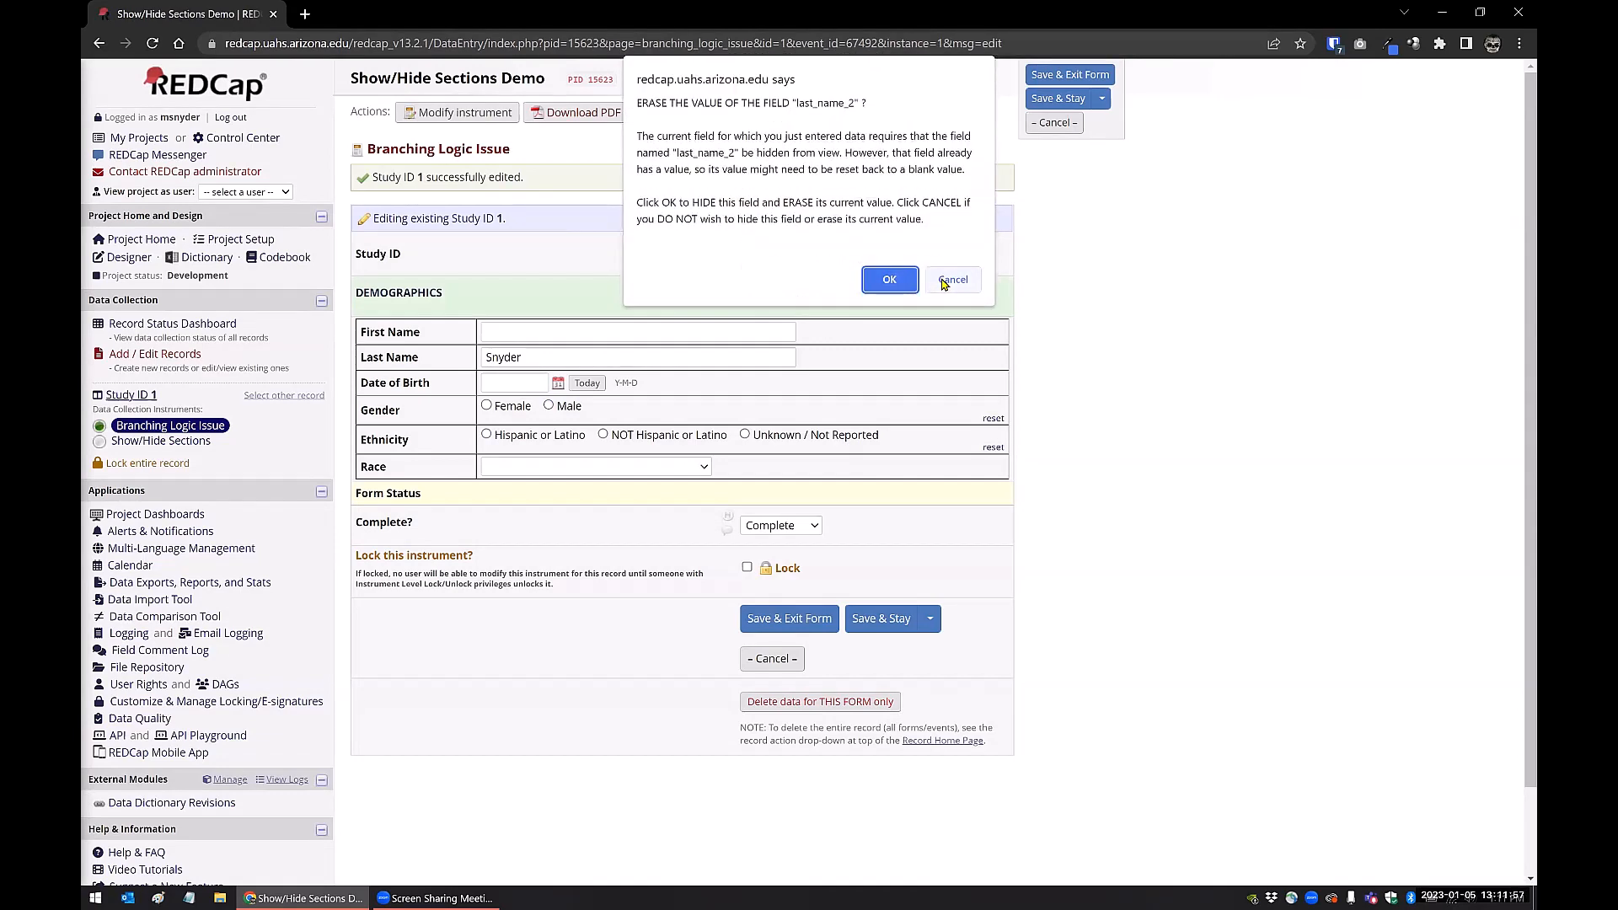
{"action": "left_click", "coordinate": [946, 281]}
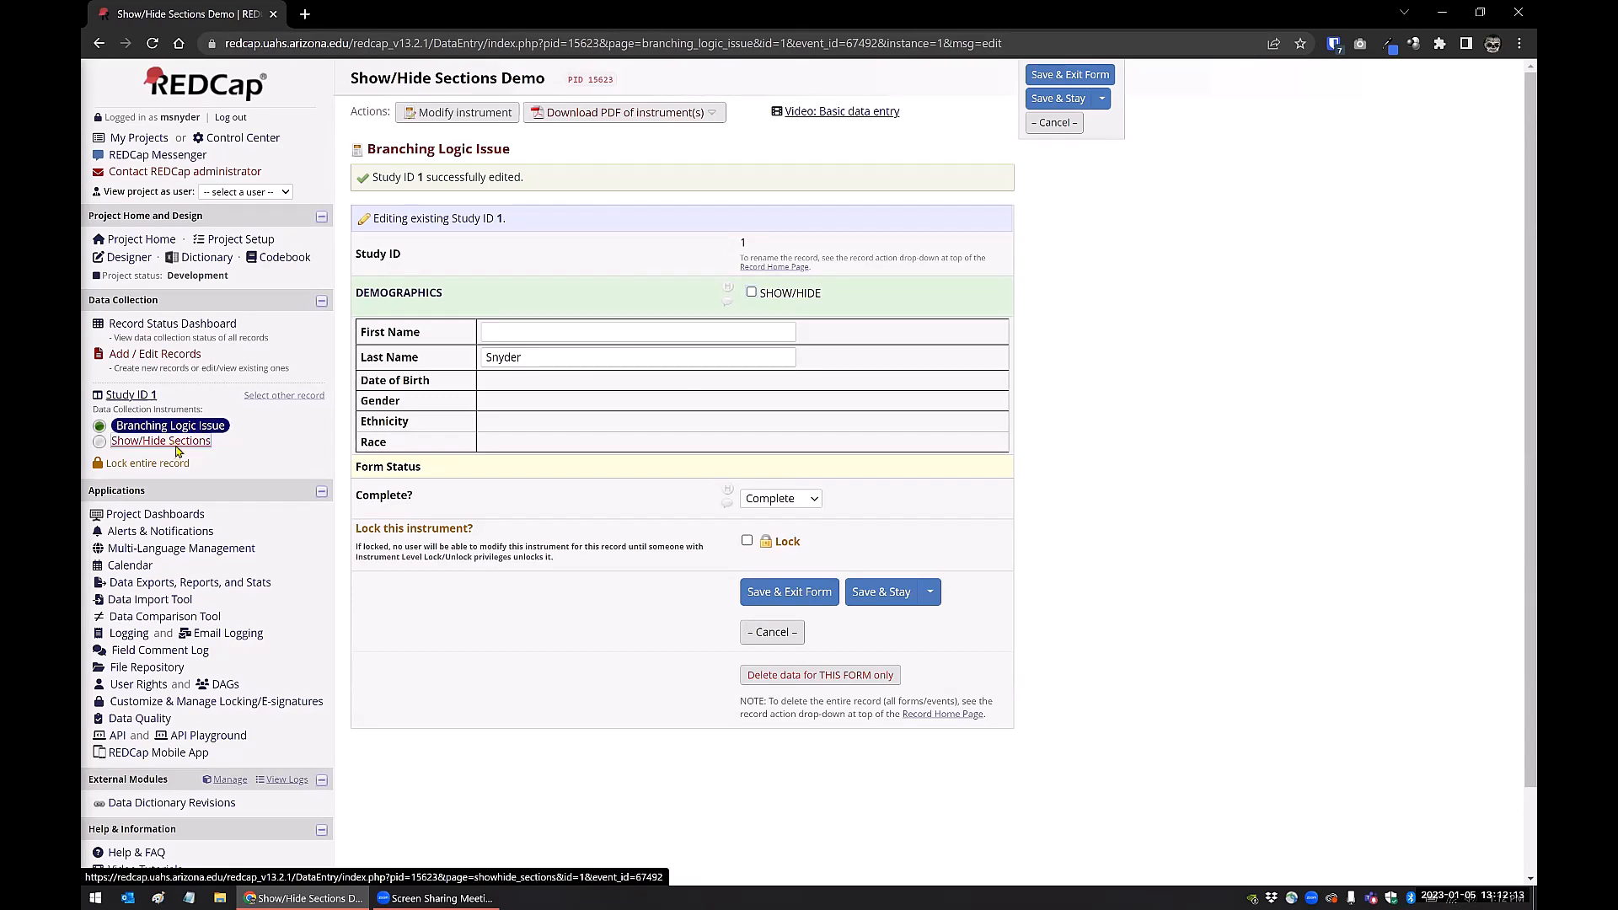
Step: In the record's Show/Hide Sections instrument, enter the participant's first and last name, today as date of birth, Male, Hispanic or Latino, and White
{"action": "left_click", "coordinate": [174, 443]}
{"action": "left_click", "coordinate": [809, 533]}
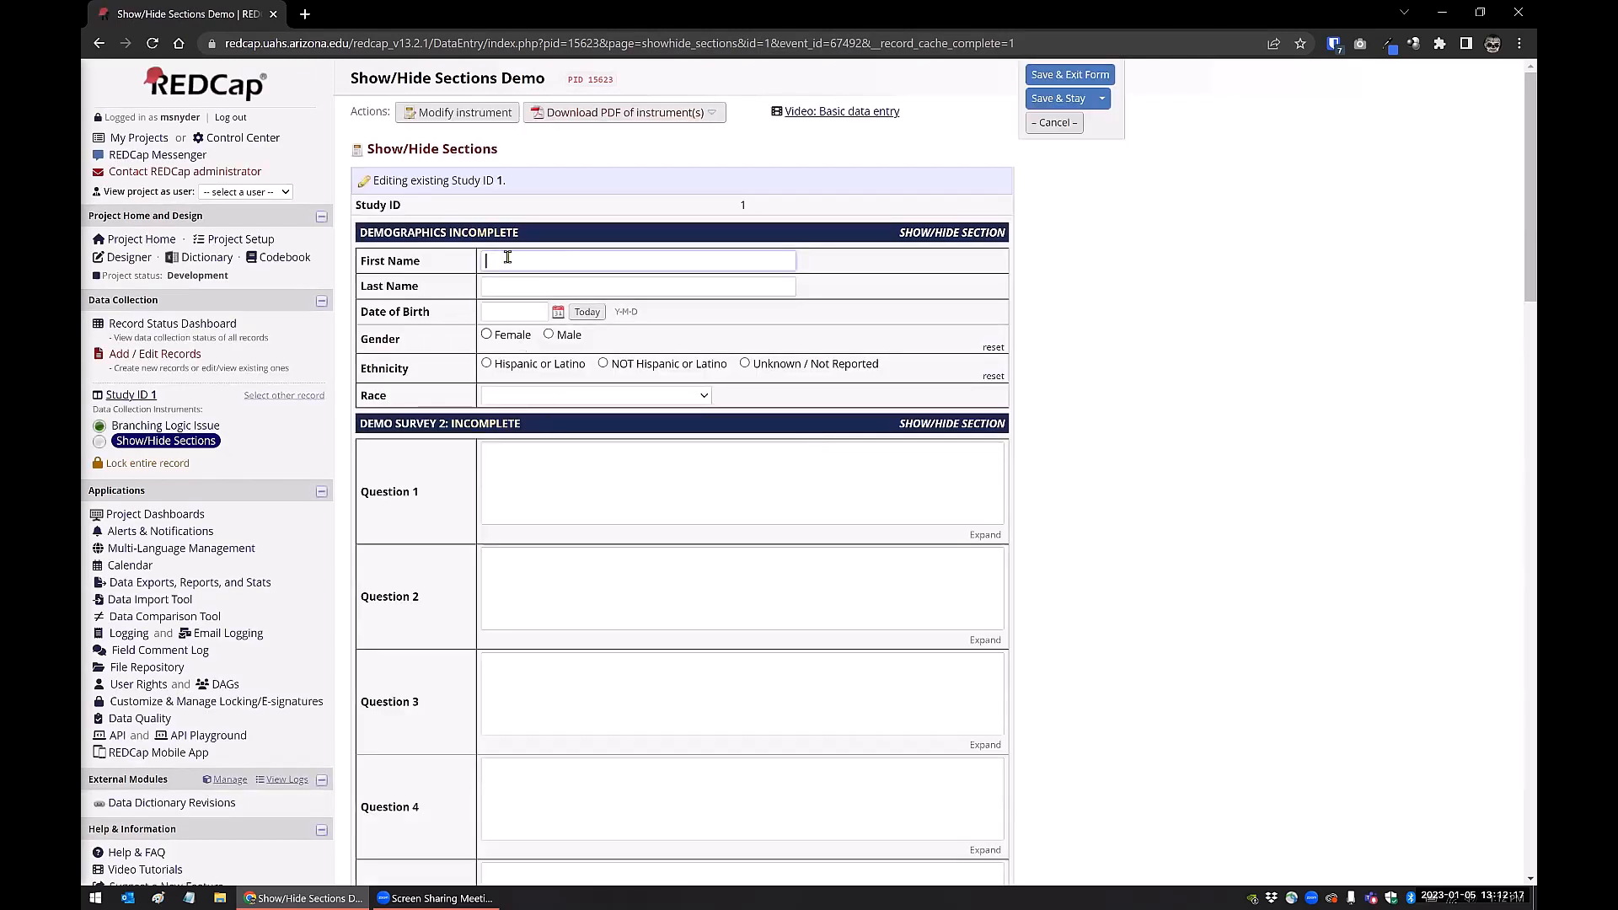
{"action": "left_click", "coordinate": [507, 266]}
{"action": "type", "text": "Manuel"}
{"action": "key", "text": "Tab"}
{"action": "type", "text": "Snyder"}
{"action": "key", "text": "Tab"}
{"action": "left_click", "coordinate": [580, 311]}
{"action": "left_click", "coordinate": [549, 335]}
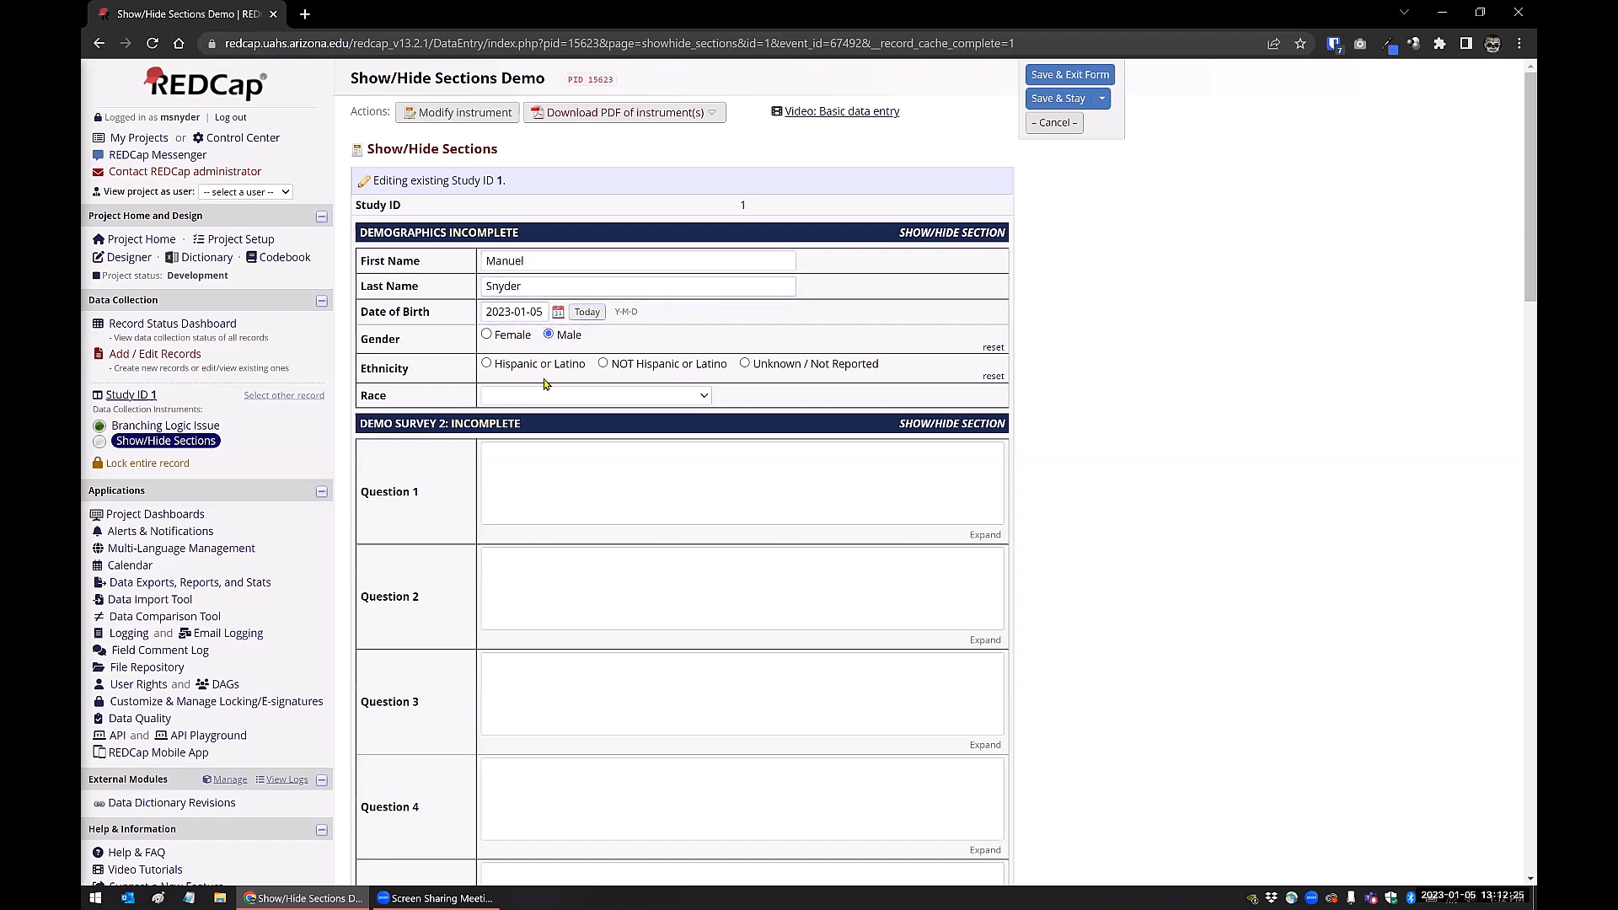
{"action": "left_click", "coordinate": [544, 365]}
{"action": "left_click", "coordinate": [544, 395]}
{"action": "left_click", "coordinate": [544, 490]}
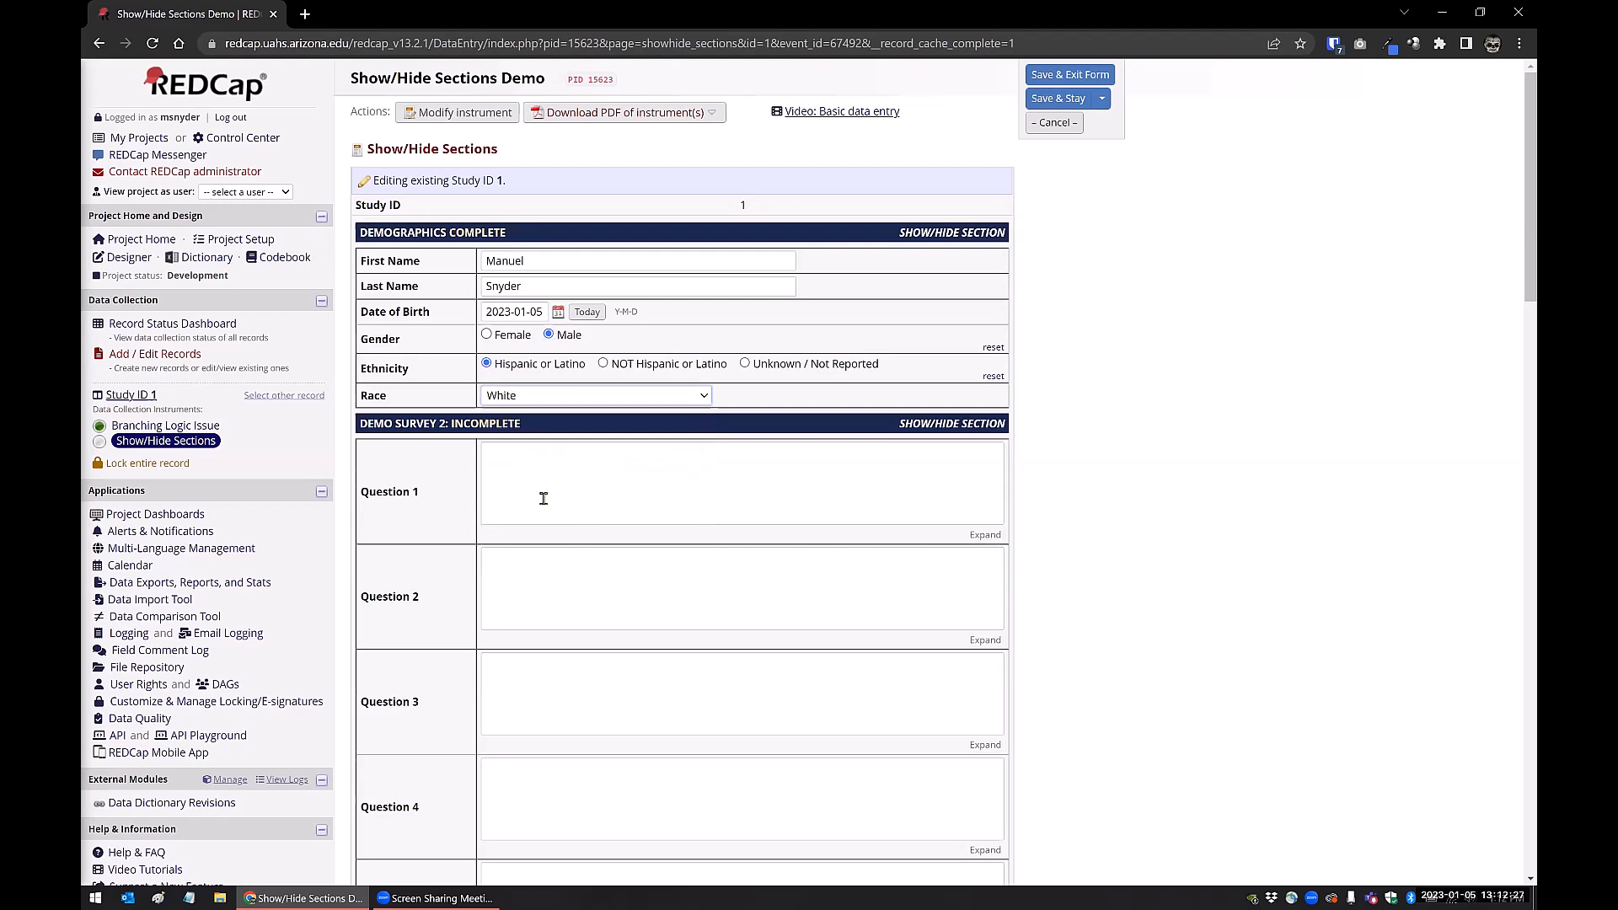
Step: Enter "Test" as the answer to Question 1 in the Demo Survey 2 section
{"action": "left_click", "coordinate": [543, 498]}
{"action": "type", "text": "Test"}
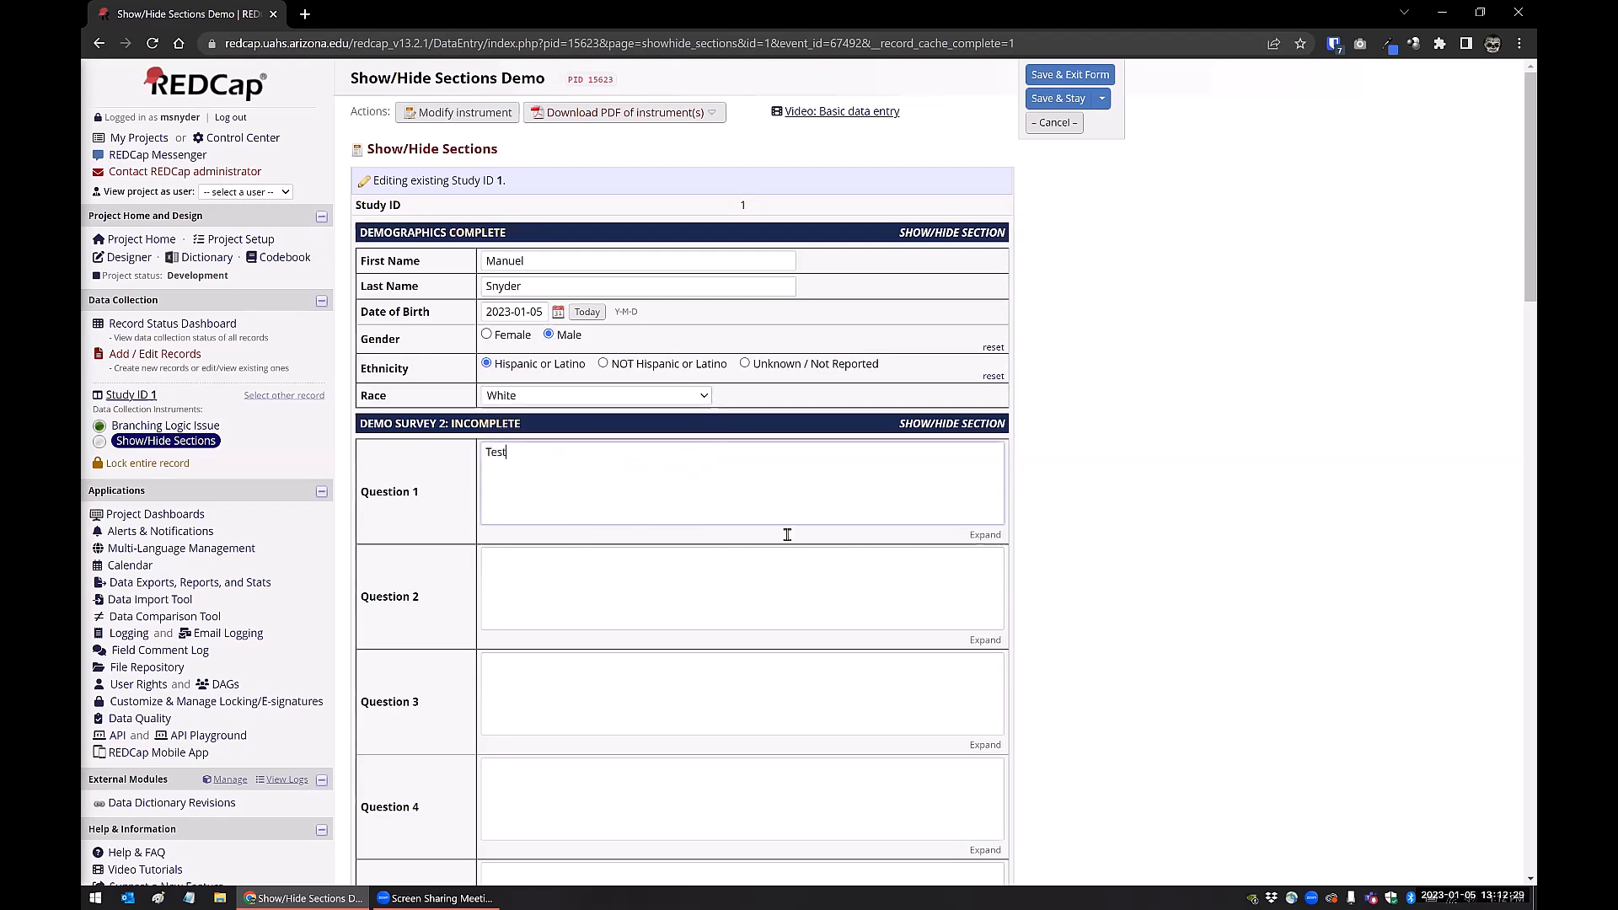
Step: Enter "Test" as the answer to Question 11 in the Demo Survey 3 section
{"action": "scroll", "coordinate": [872, 473], "scroll_direction": "down", "scroll_amount": 3}
{"action": "scroll", "coordinate": [872, 472], "scroll_direction": "down", "scroll_amount": 11}
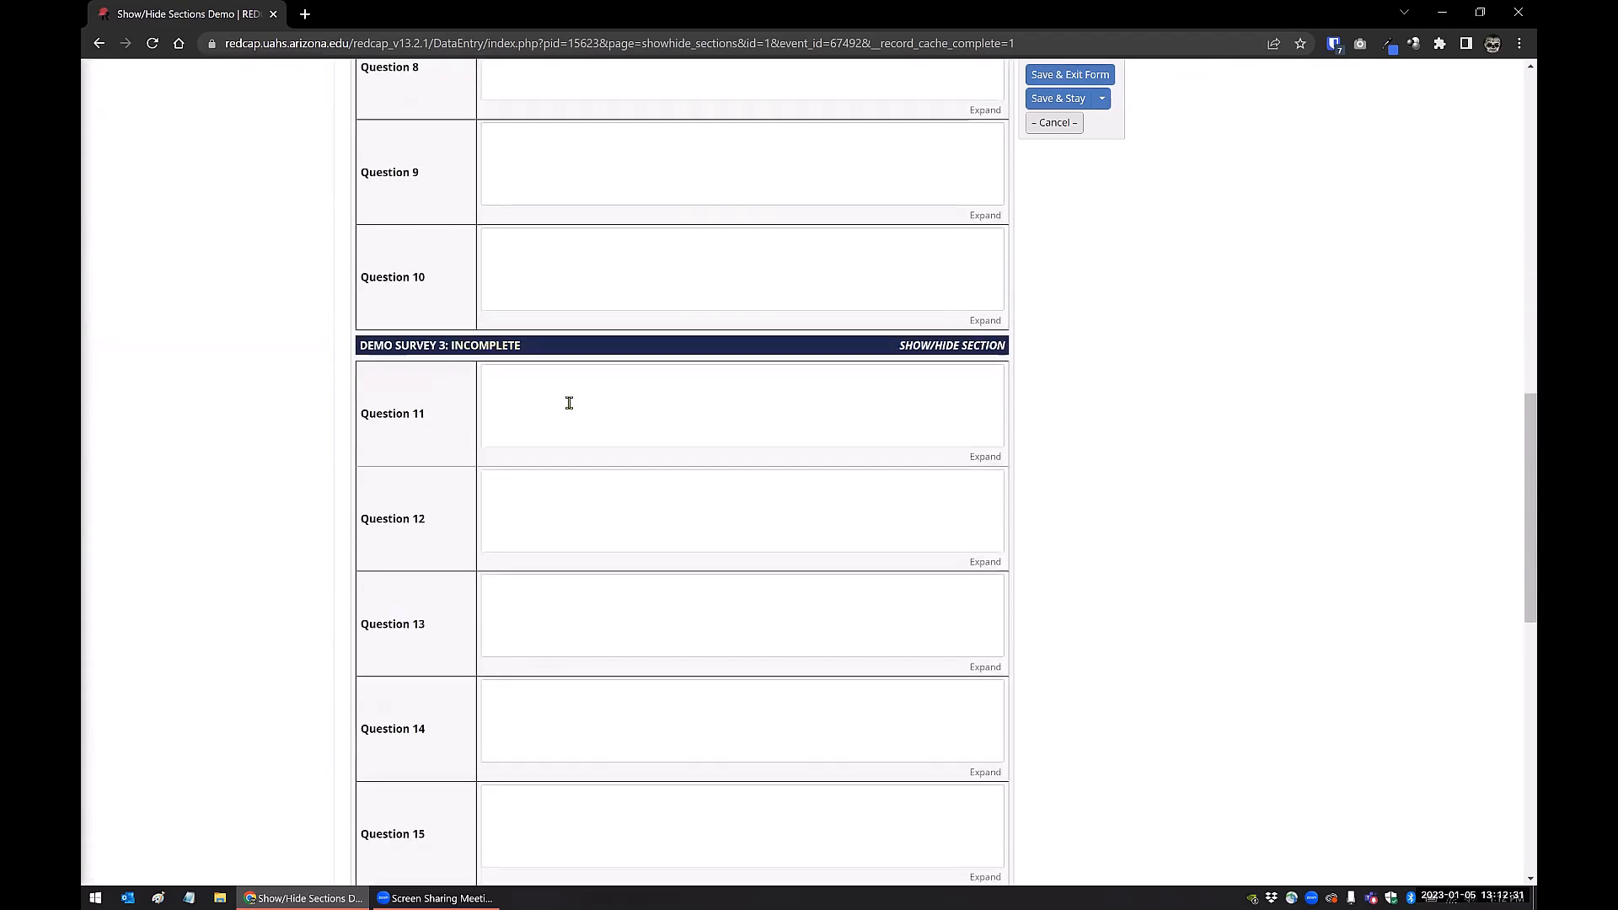
{"action": "left_click", "coordinate": [567, 401]}
{"action": "type", "text": "Test"}
Step: Set the form status to Complete and save the record while staying on the form
{"action": "scroll", "coordinate": [563, 512], "scroll_direction": "down", "scroll_amount": 11}
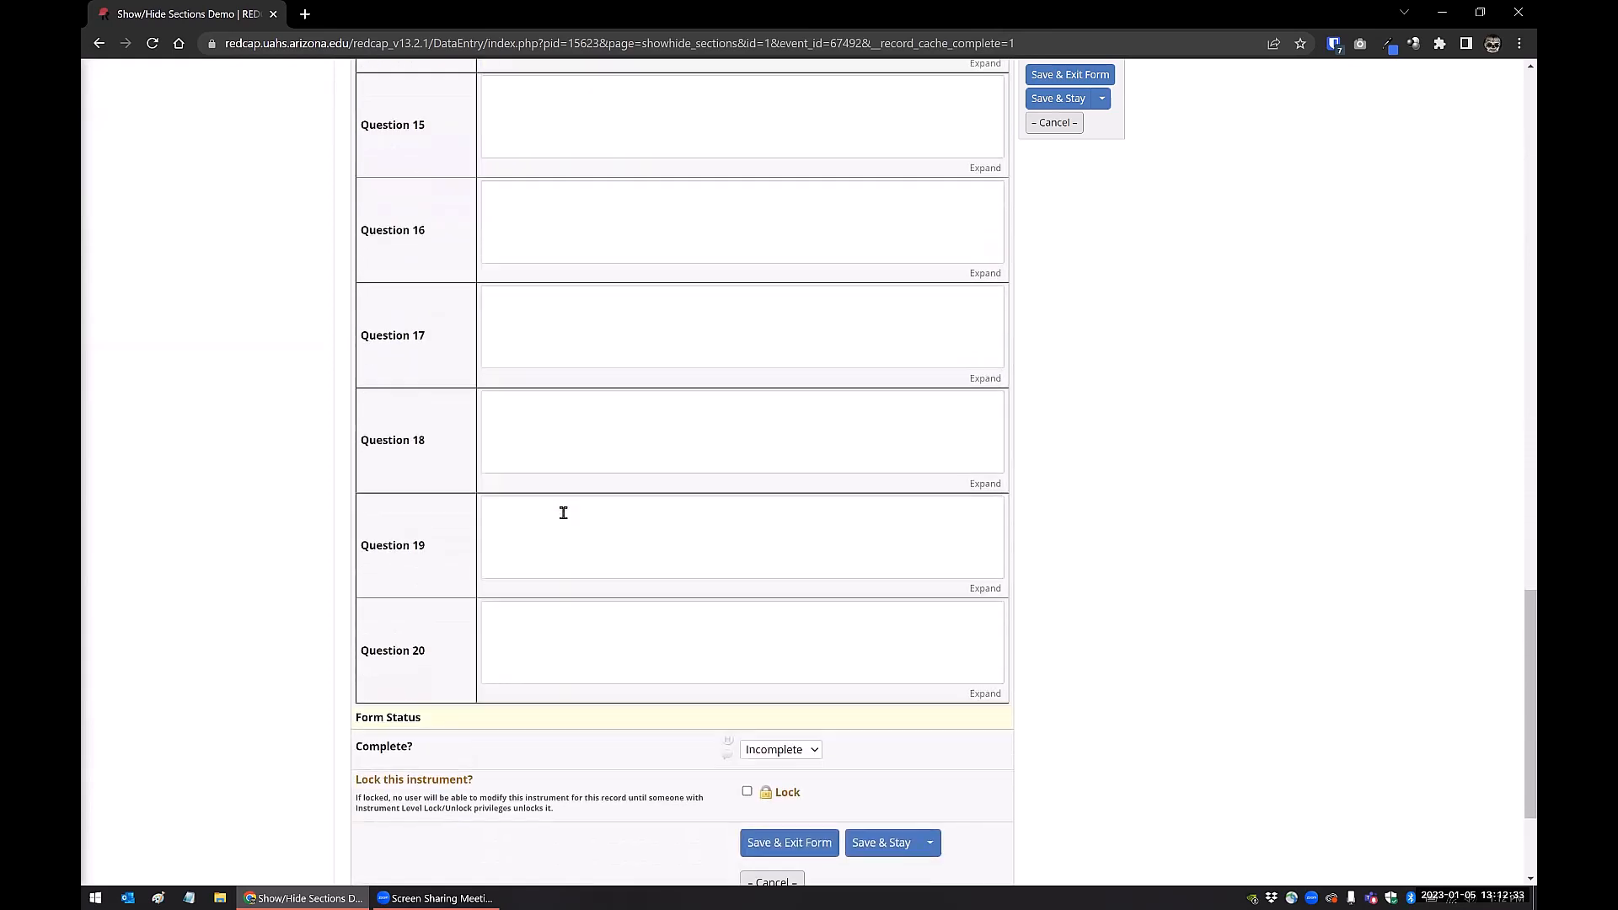
{"action": "left_click", "coordinate": [781, 558]}
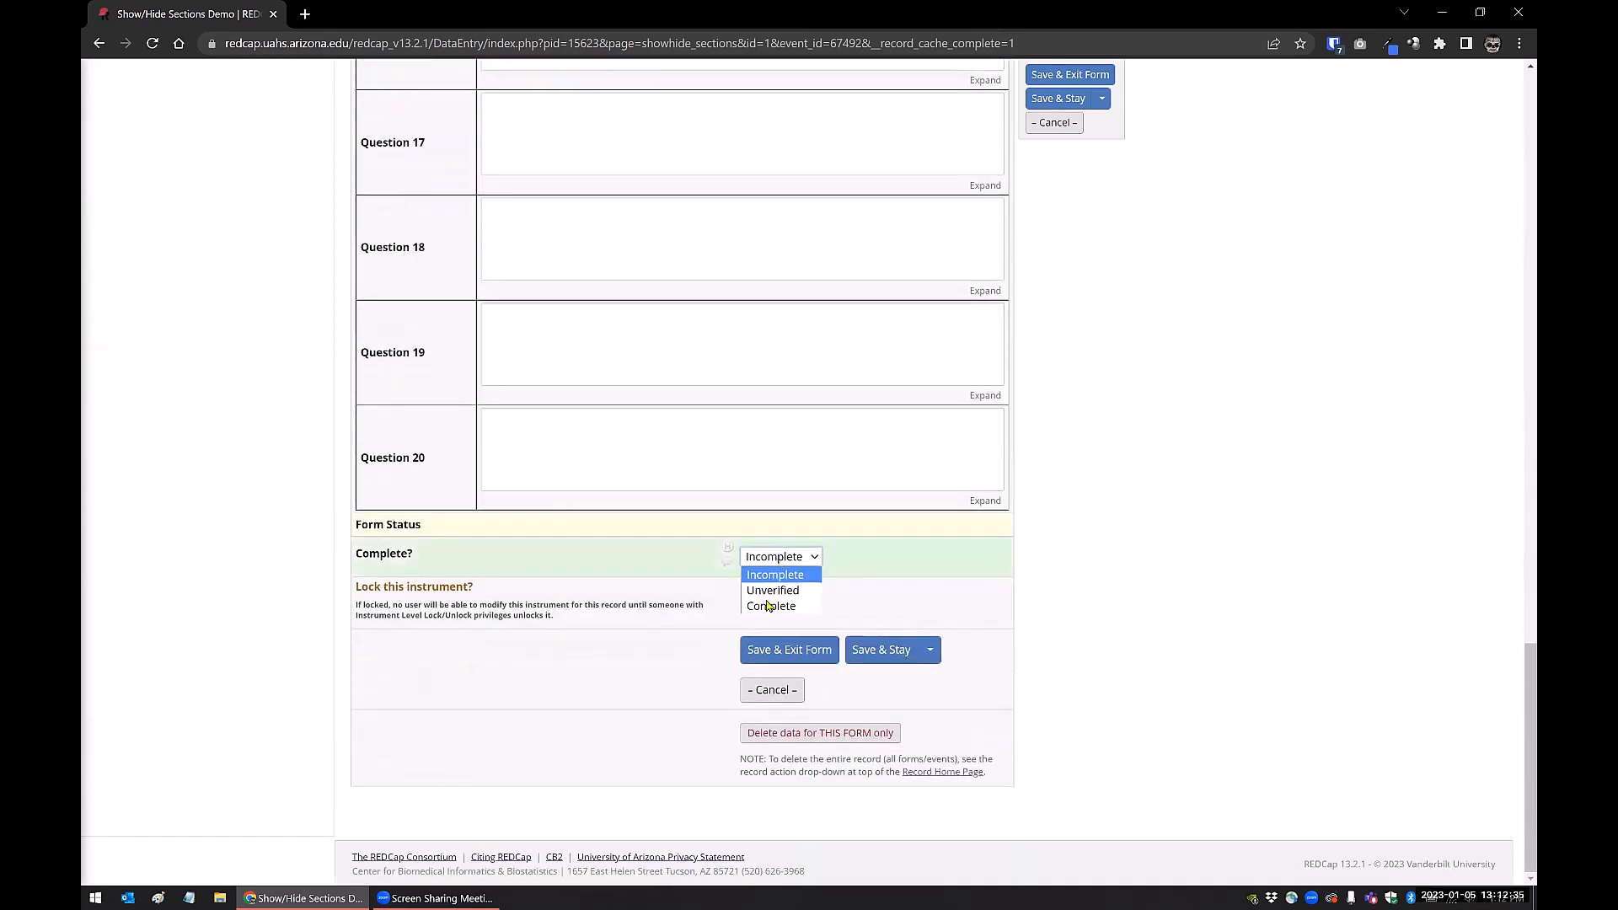
{"action": "left_click", "coordinate": [770, 608]}
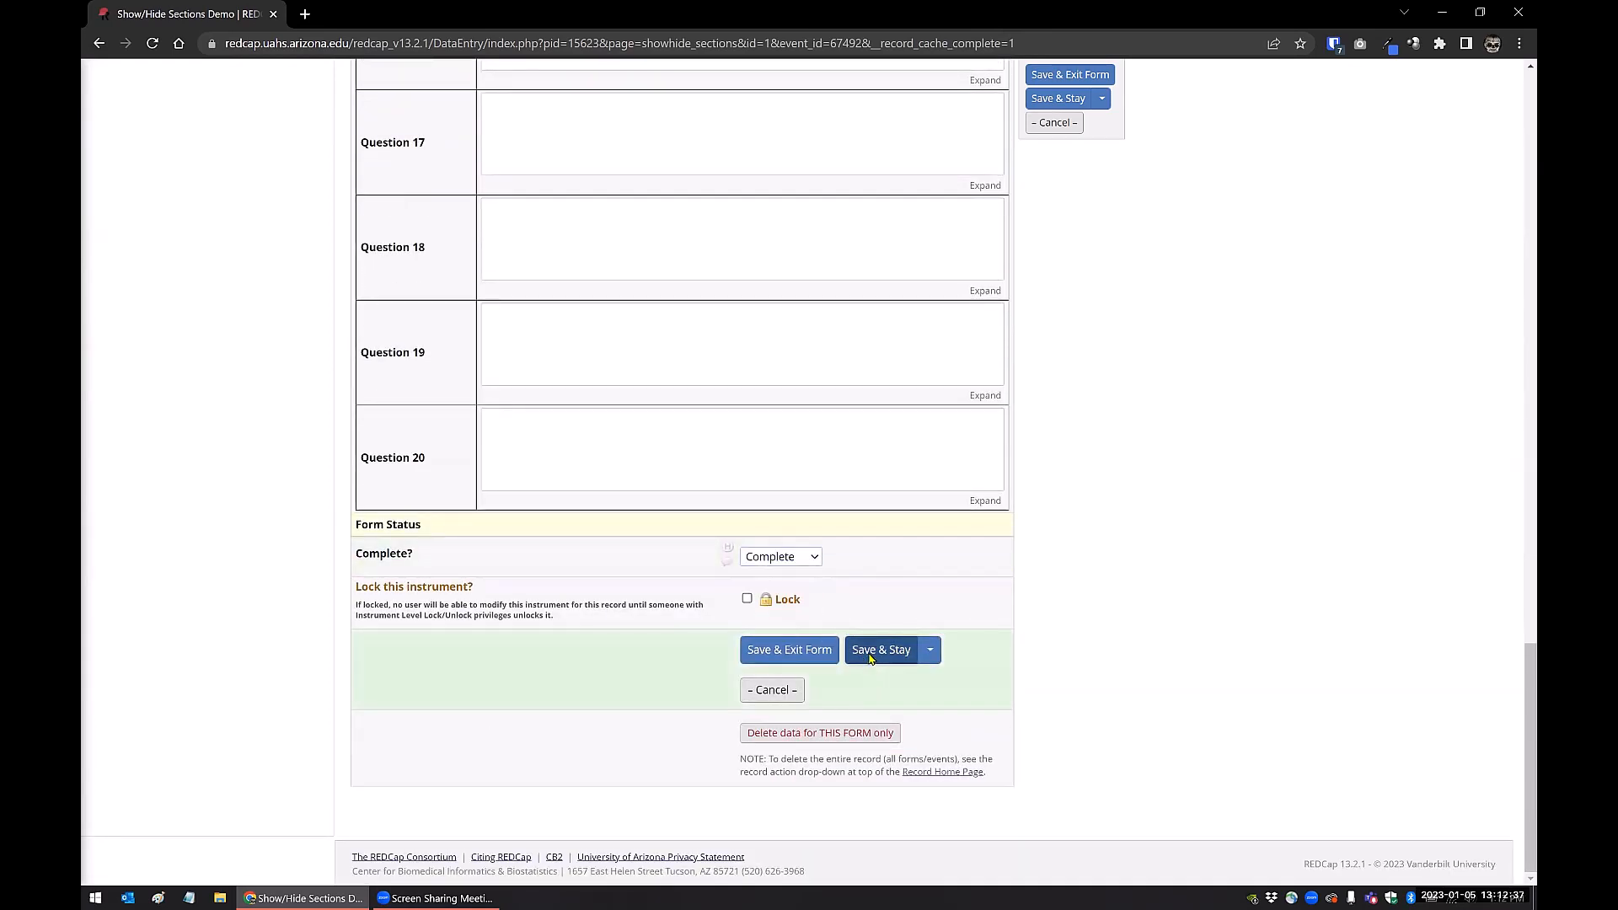
{"action": "left_click", "coordinate": [769, 651]}
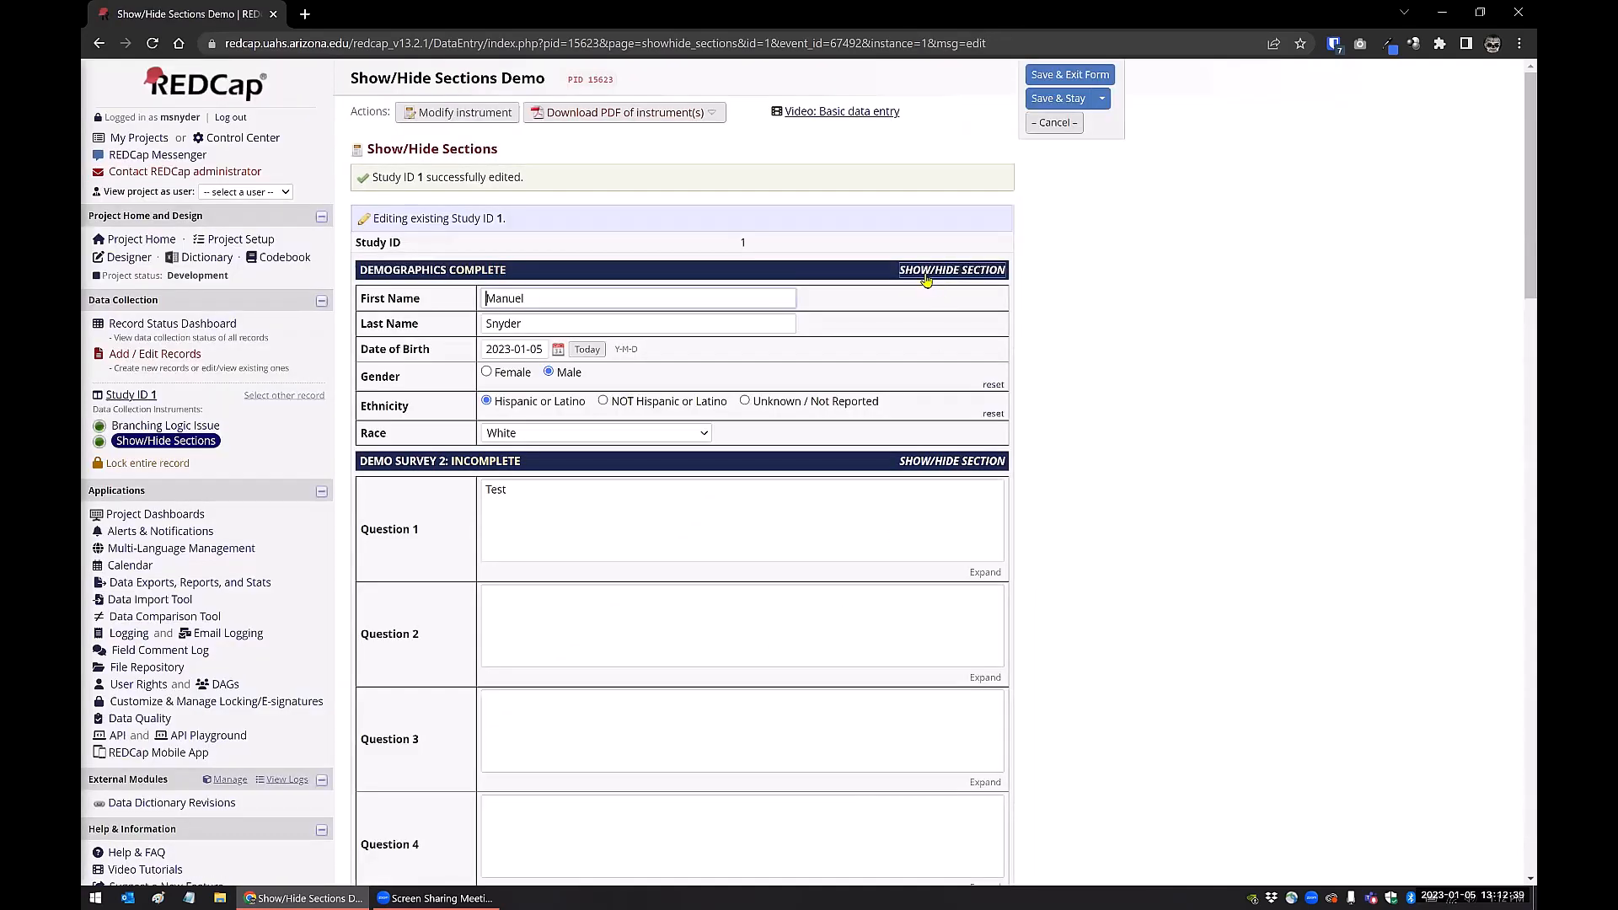
Step: Hide and show the Demographics section three times to check that its saved values are kept
{"action": "left_click", "coordinate": [926, 271]}
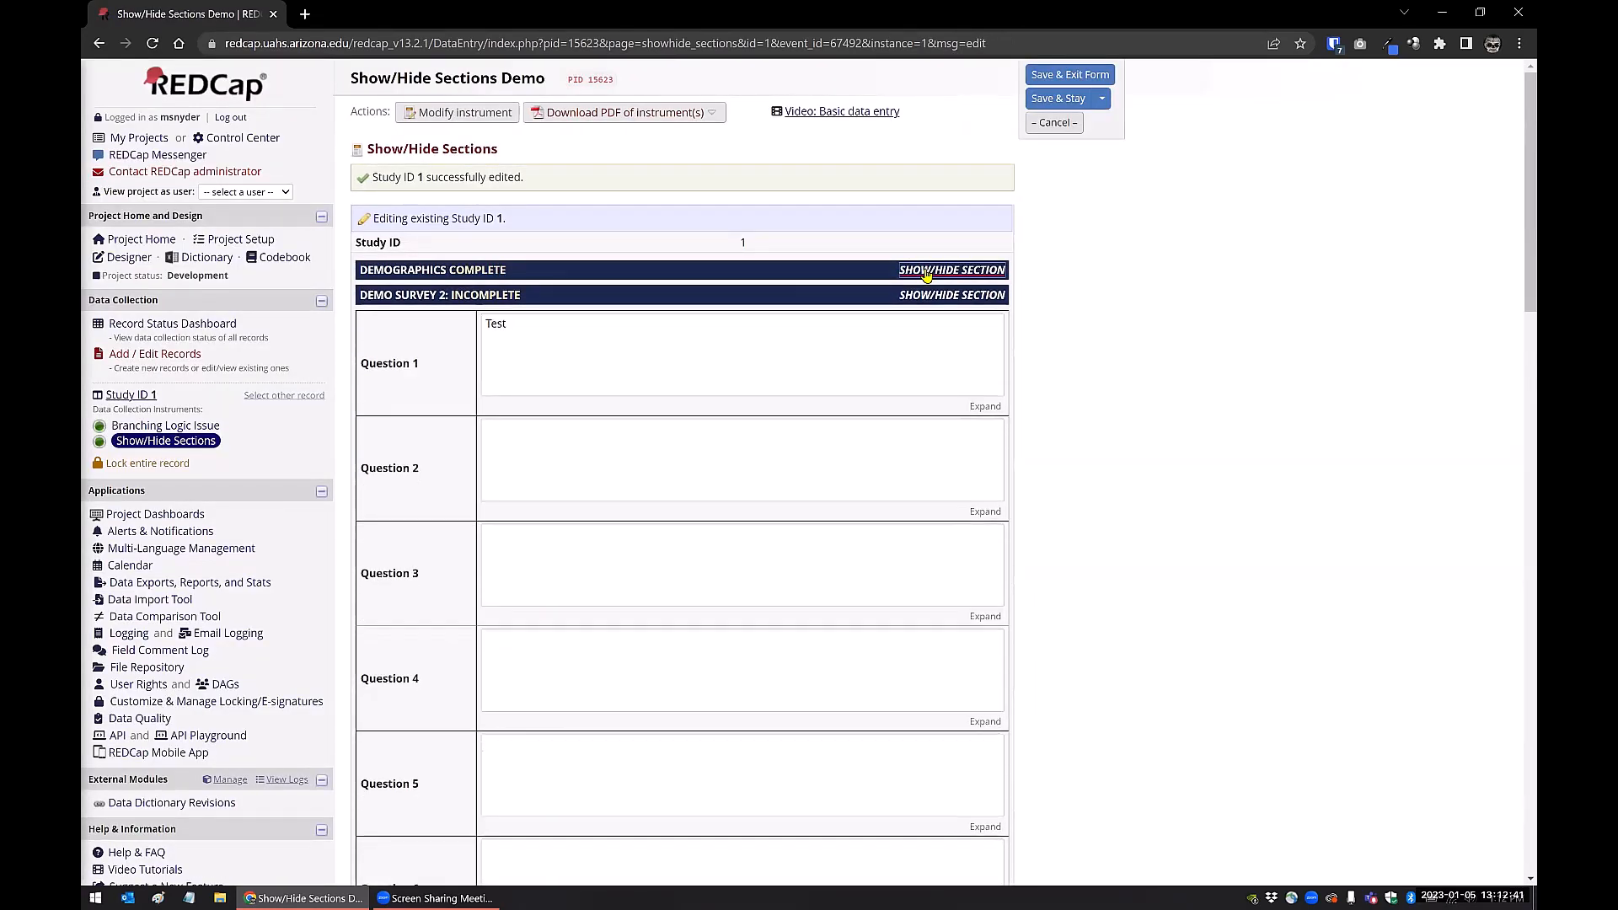
{"action": "left_click", "coordinate": [926, 272]}
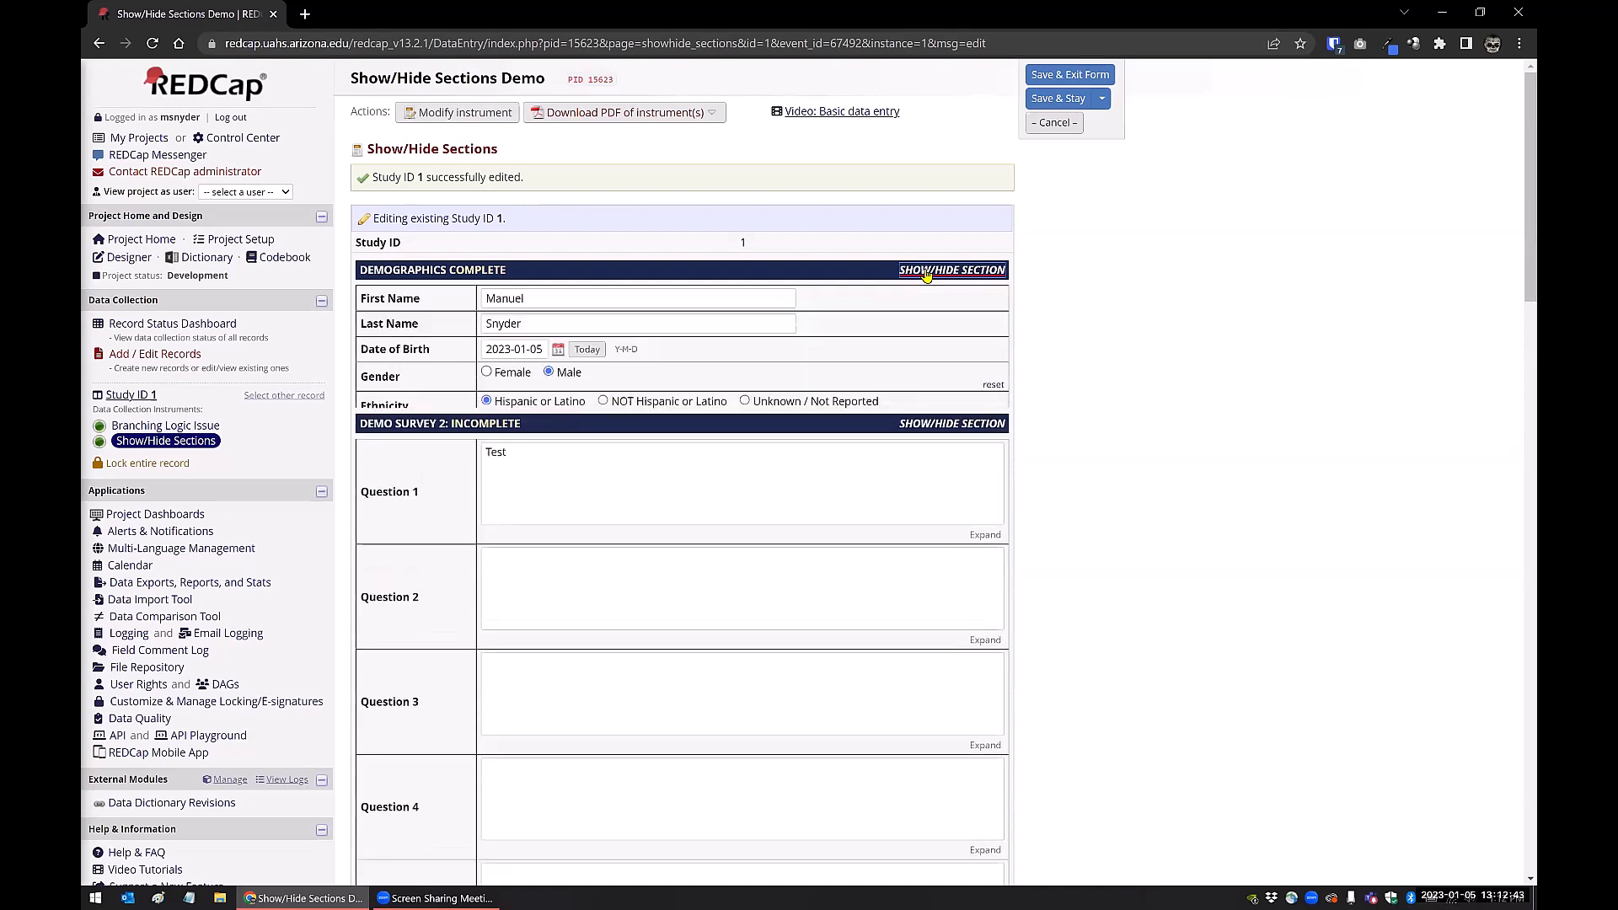
{"action": "left_click", "coordinate": [926, 271]}
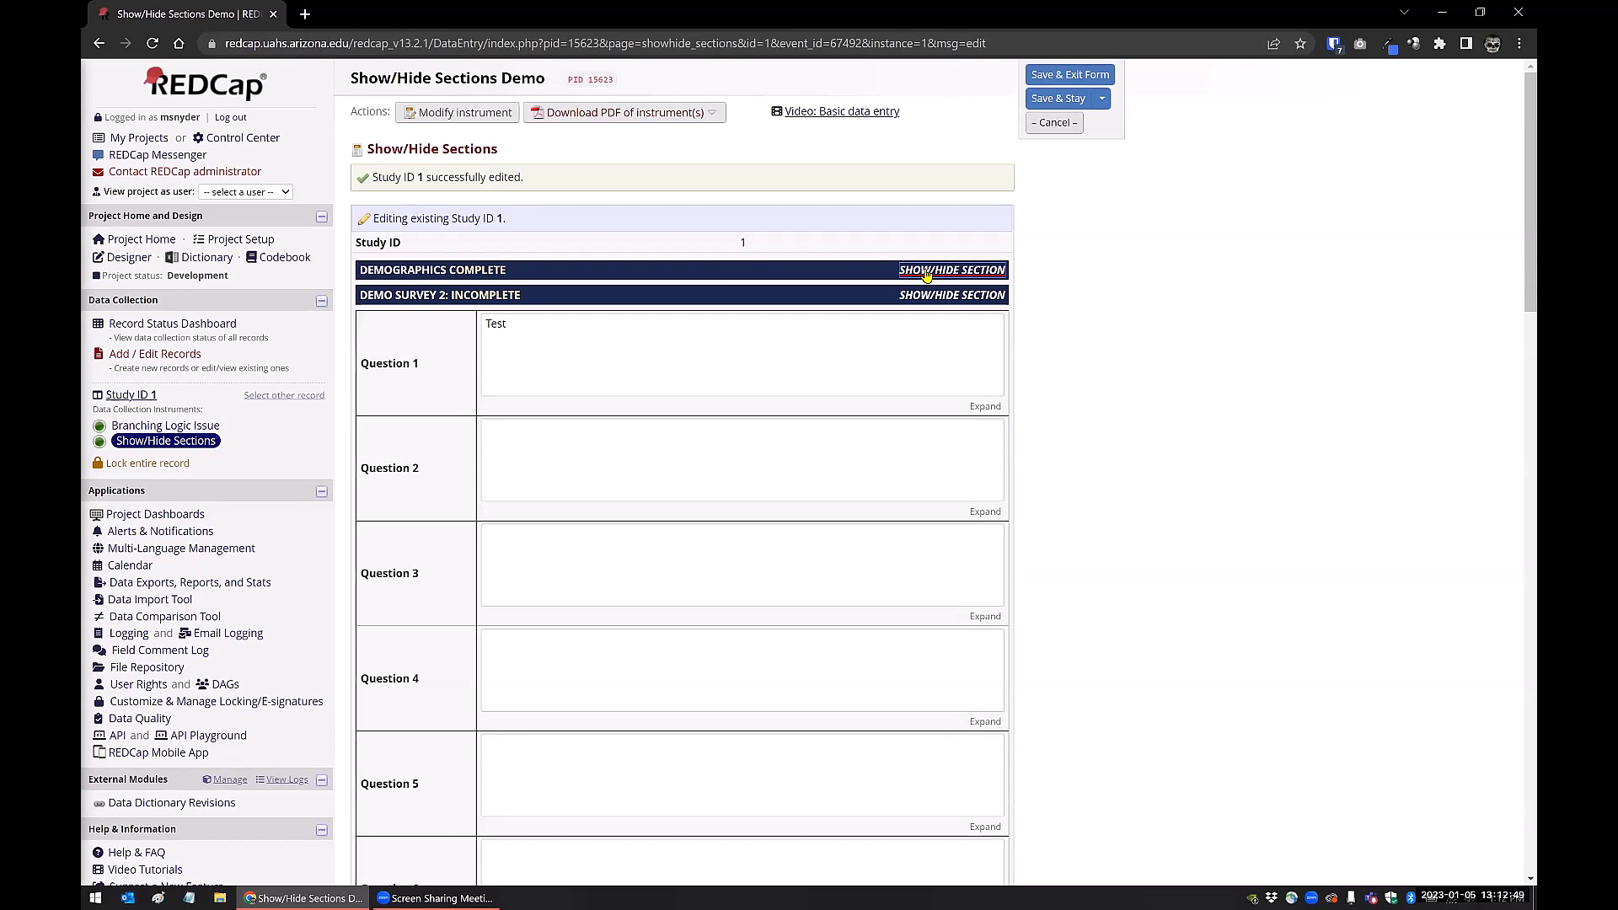
{"action": "left_click", "coordinate": [926, 271]}
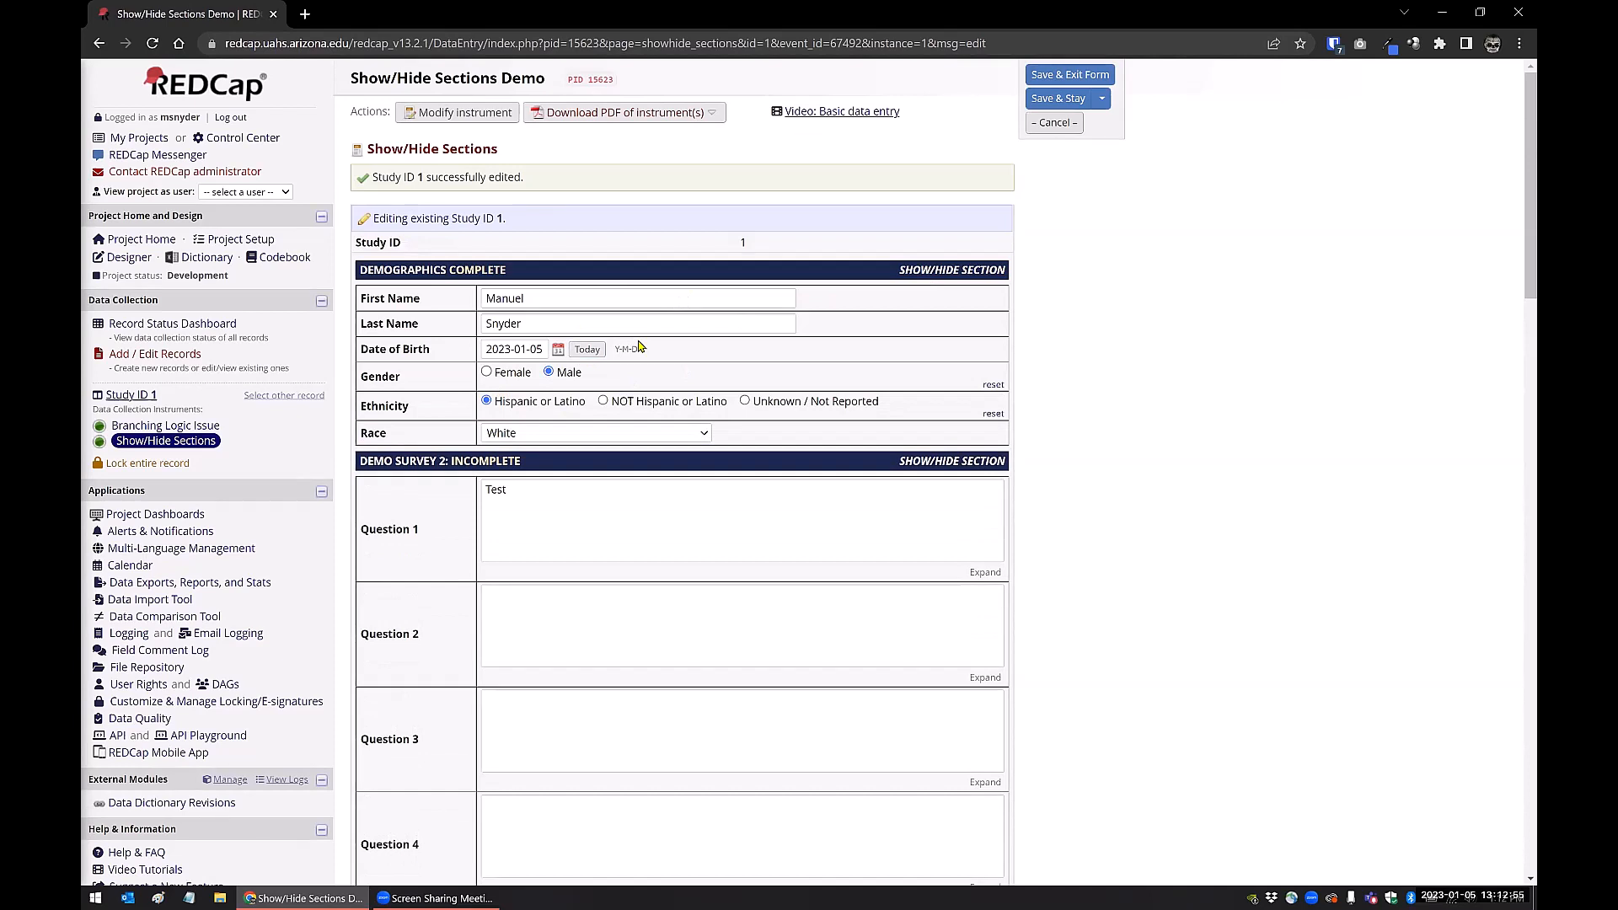
{"action": "left_click", "coordinate": [924, 271]}
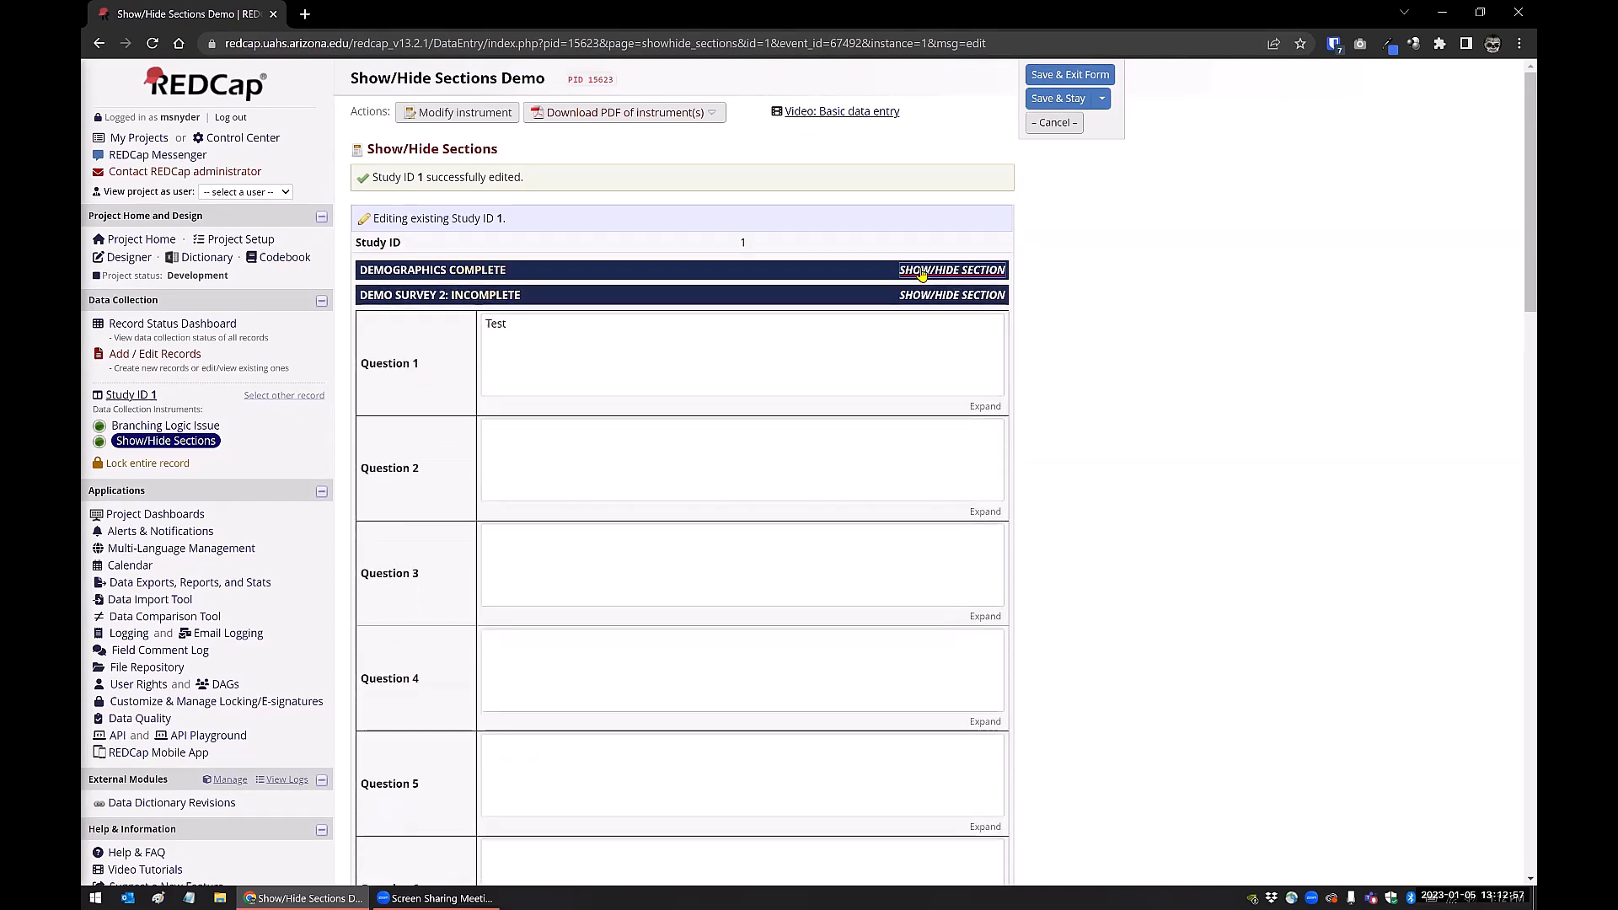
{"action": "left_click", "coordinate": [925, 271]}
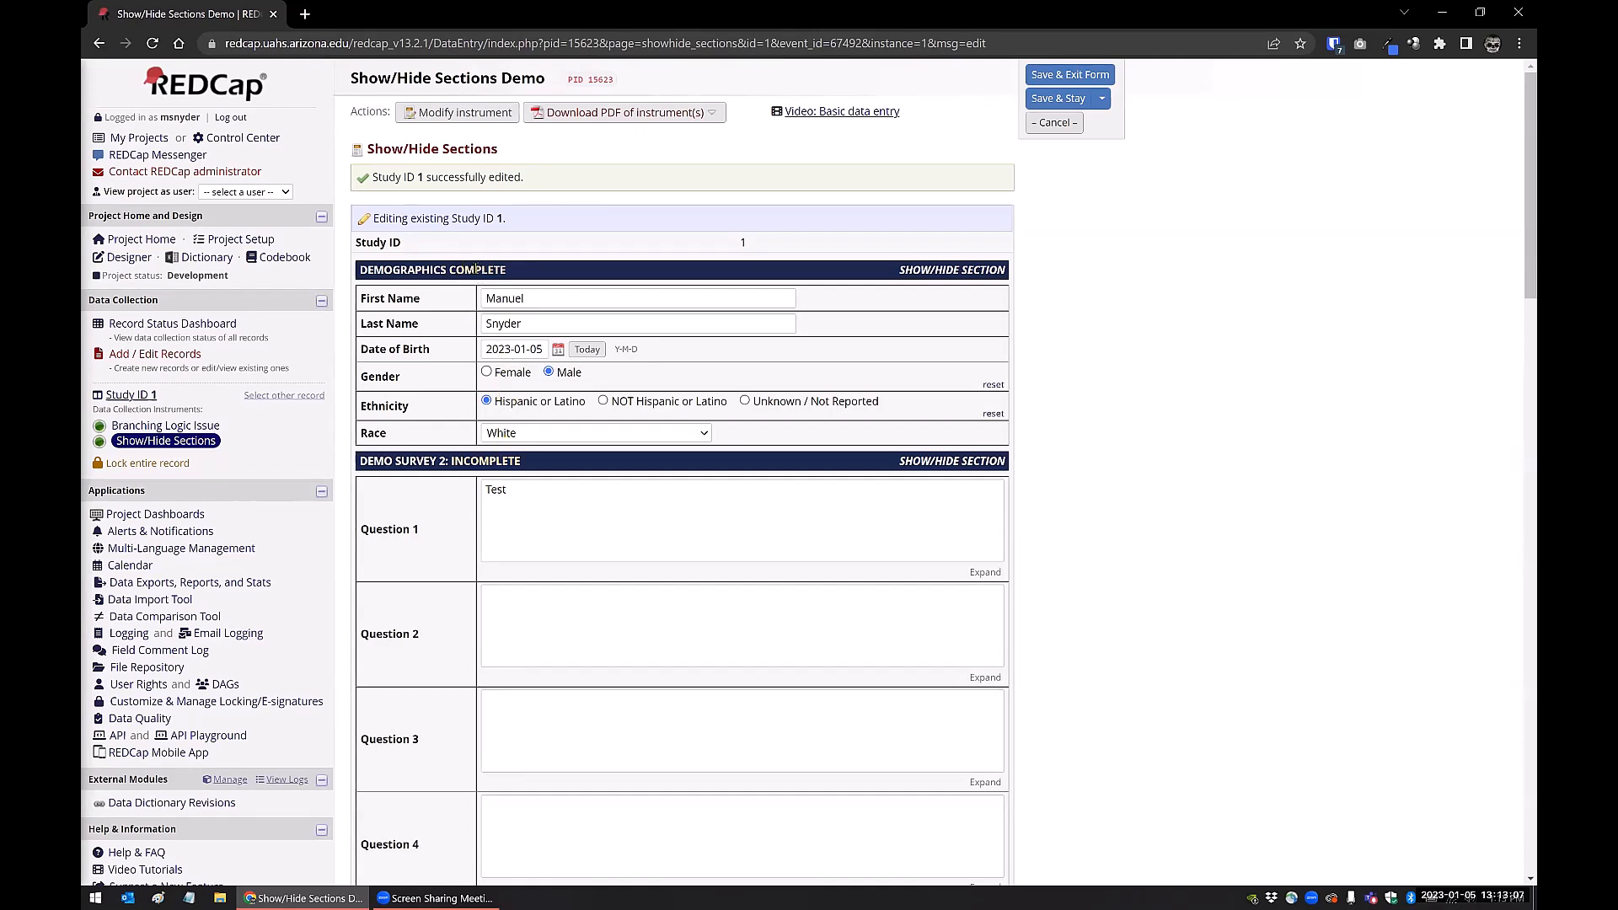
Step: Collapse the Demographics, Demo Survey 2 and Demo Survey 3 sections
{"action": "left_click", "coordinate": [960, 271]}
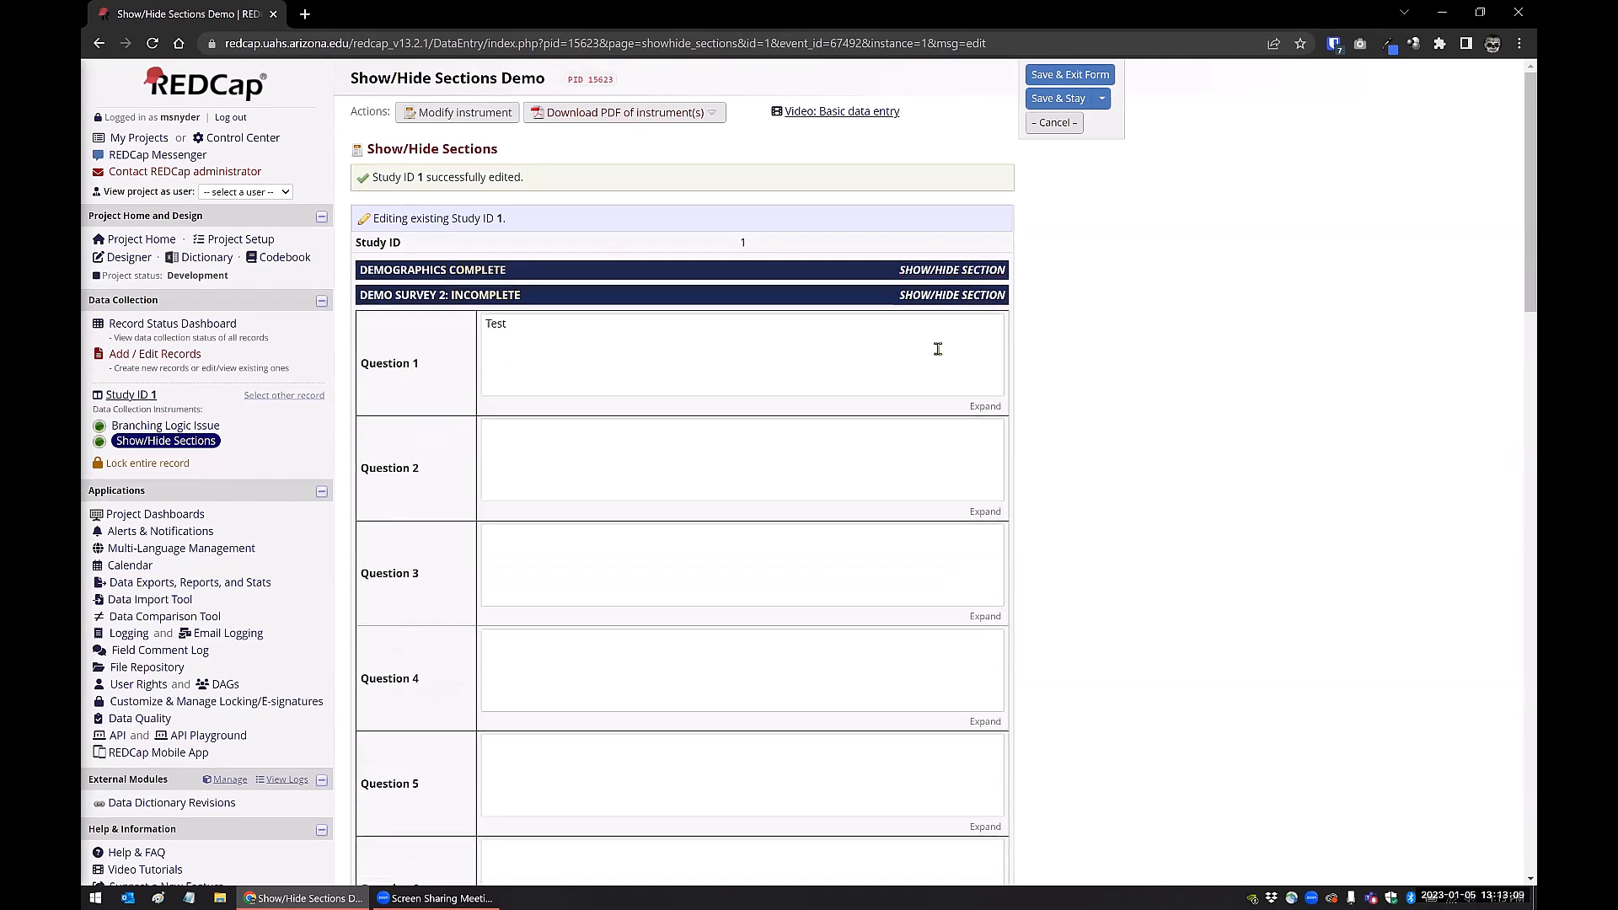
{"action": "left_click", "coordinate": [930, 302]}
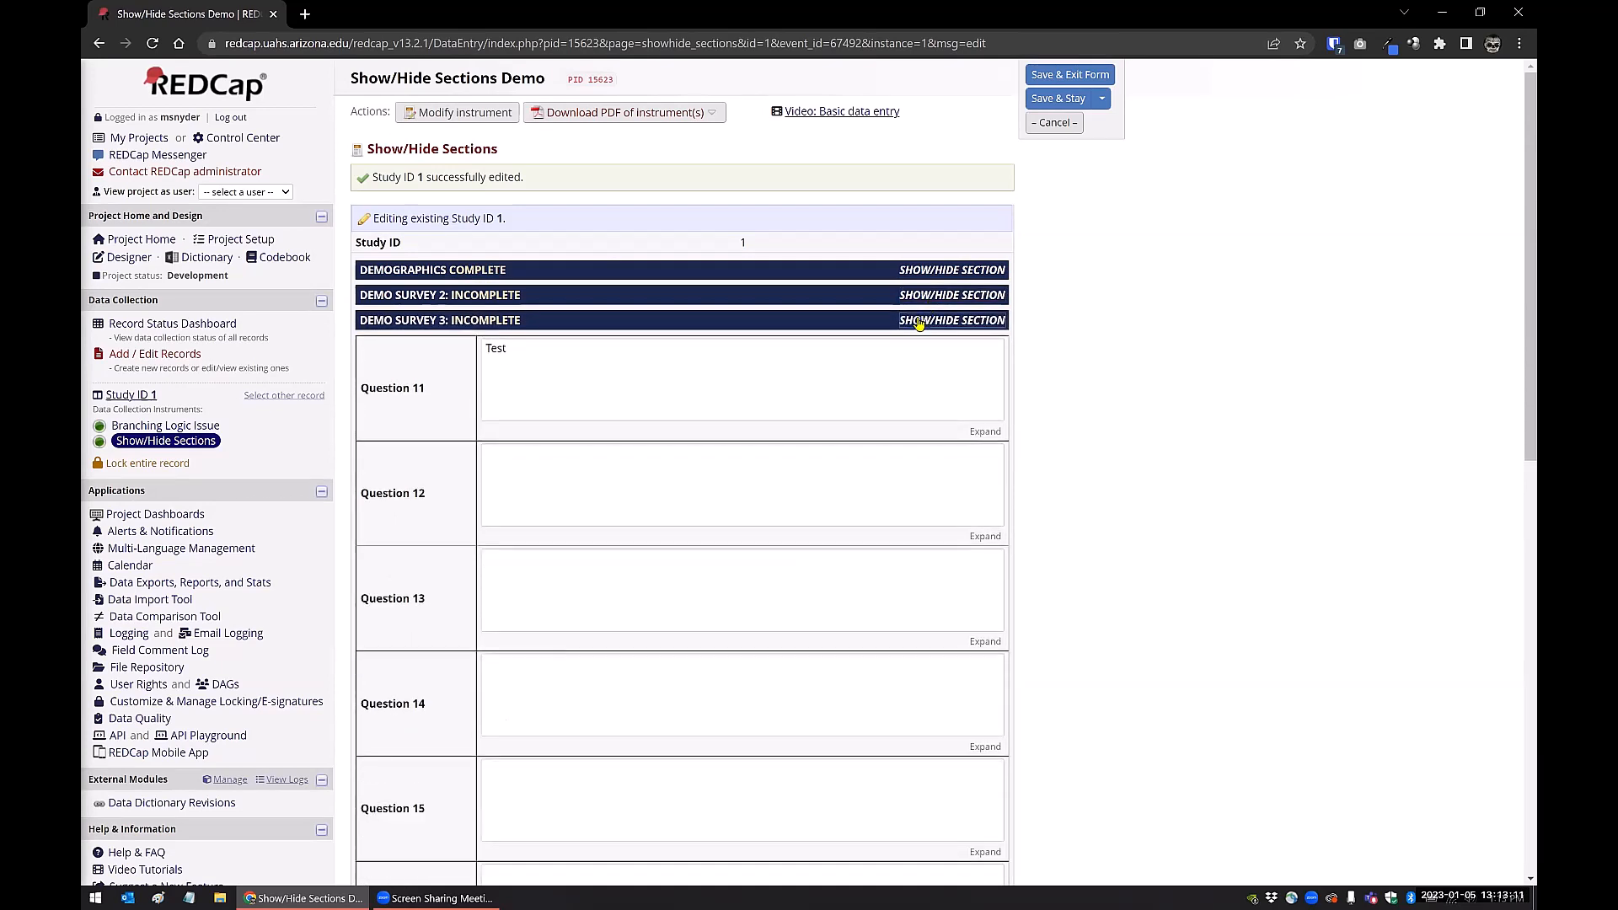
{"action": "left_click", "coordinate": [920, 321]}
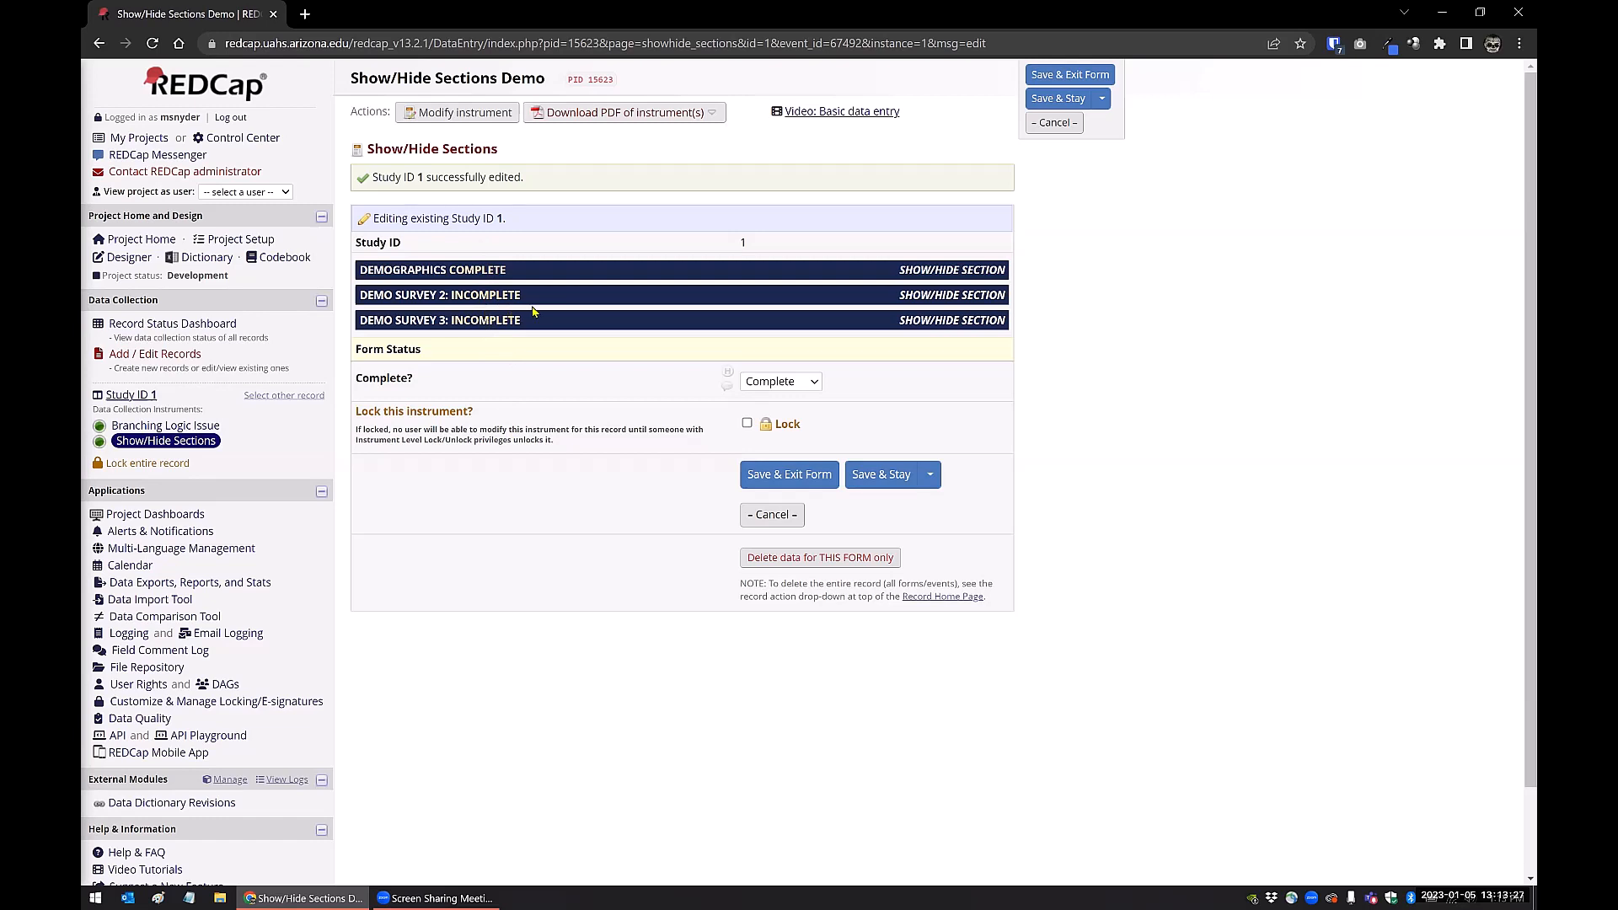
Step: Open HTML - Show Hide Sections.txt in Notepad at 160% zoom and place its window beneath the form's section headers
{"action": "left_click", "coordinate": [220, 897]}
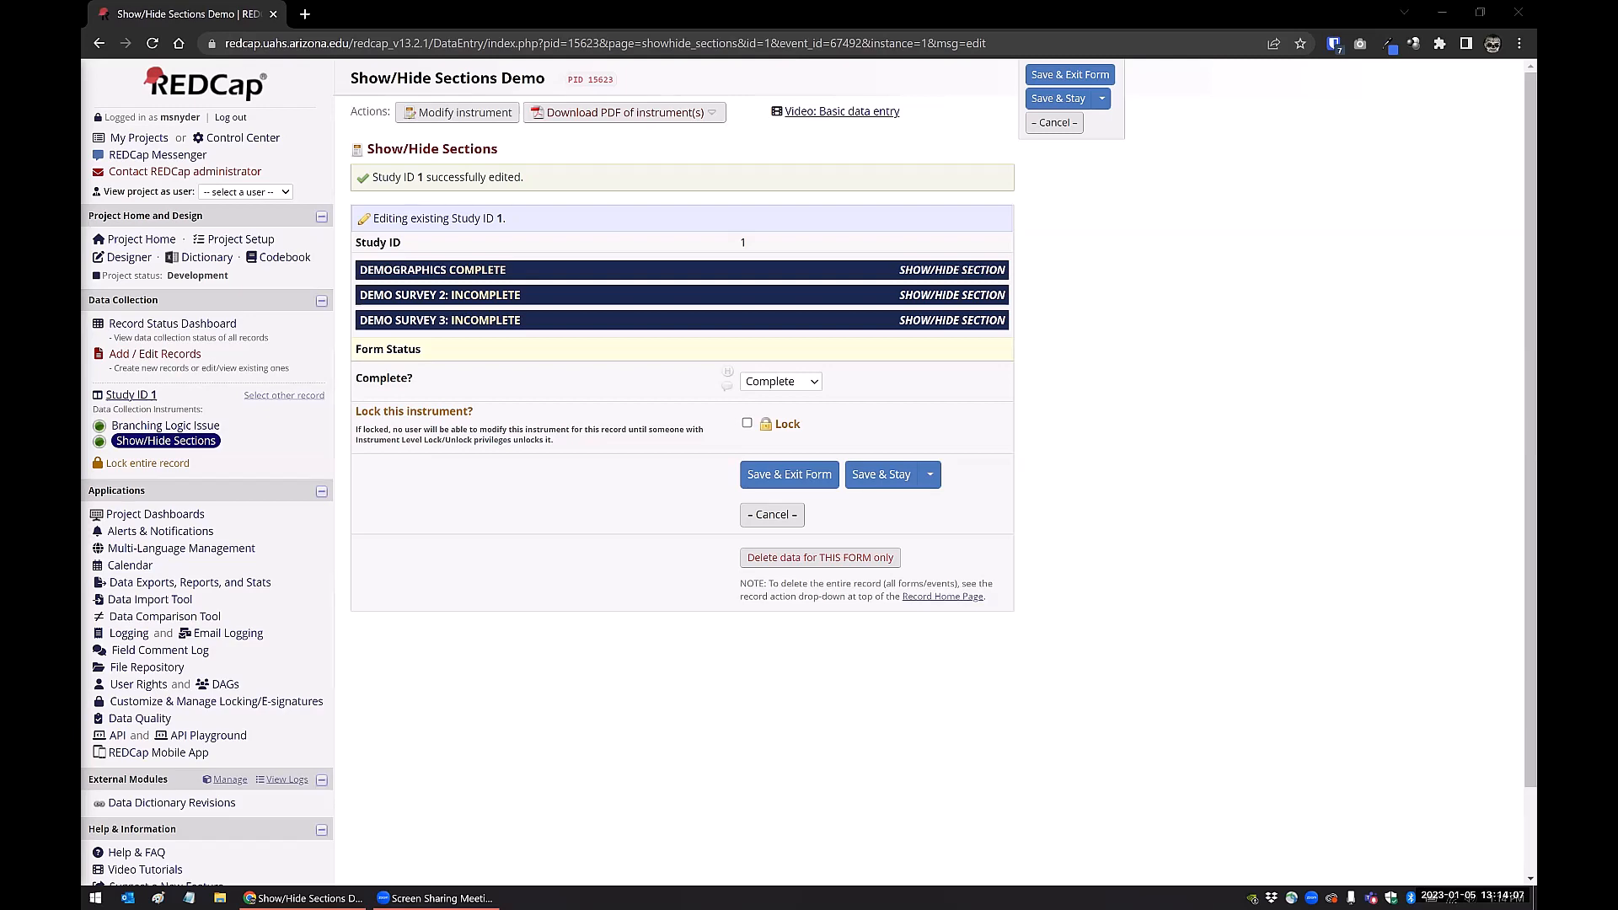
{"action": "scroll", "coordinate": [624, 403], "scroll_direction": "up", "scroll_amount": 2}
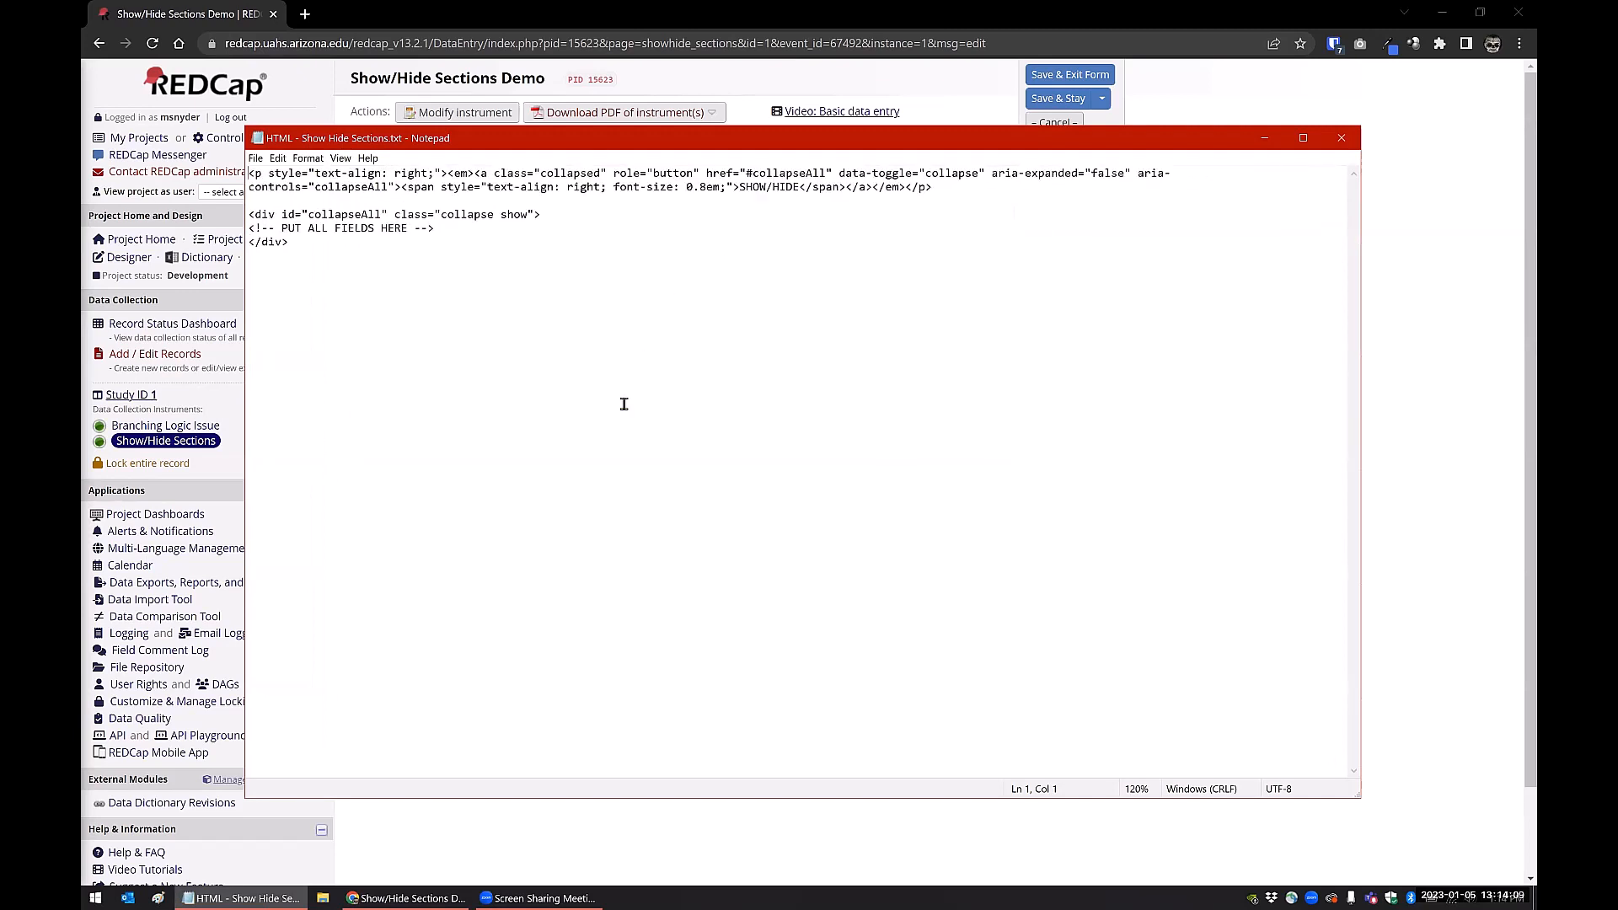
{"action": "scroll", "coordinate": [624, 403], "scroll_direction": "up", "scroll_amount": 4}
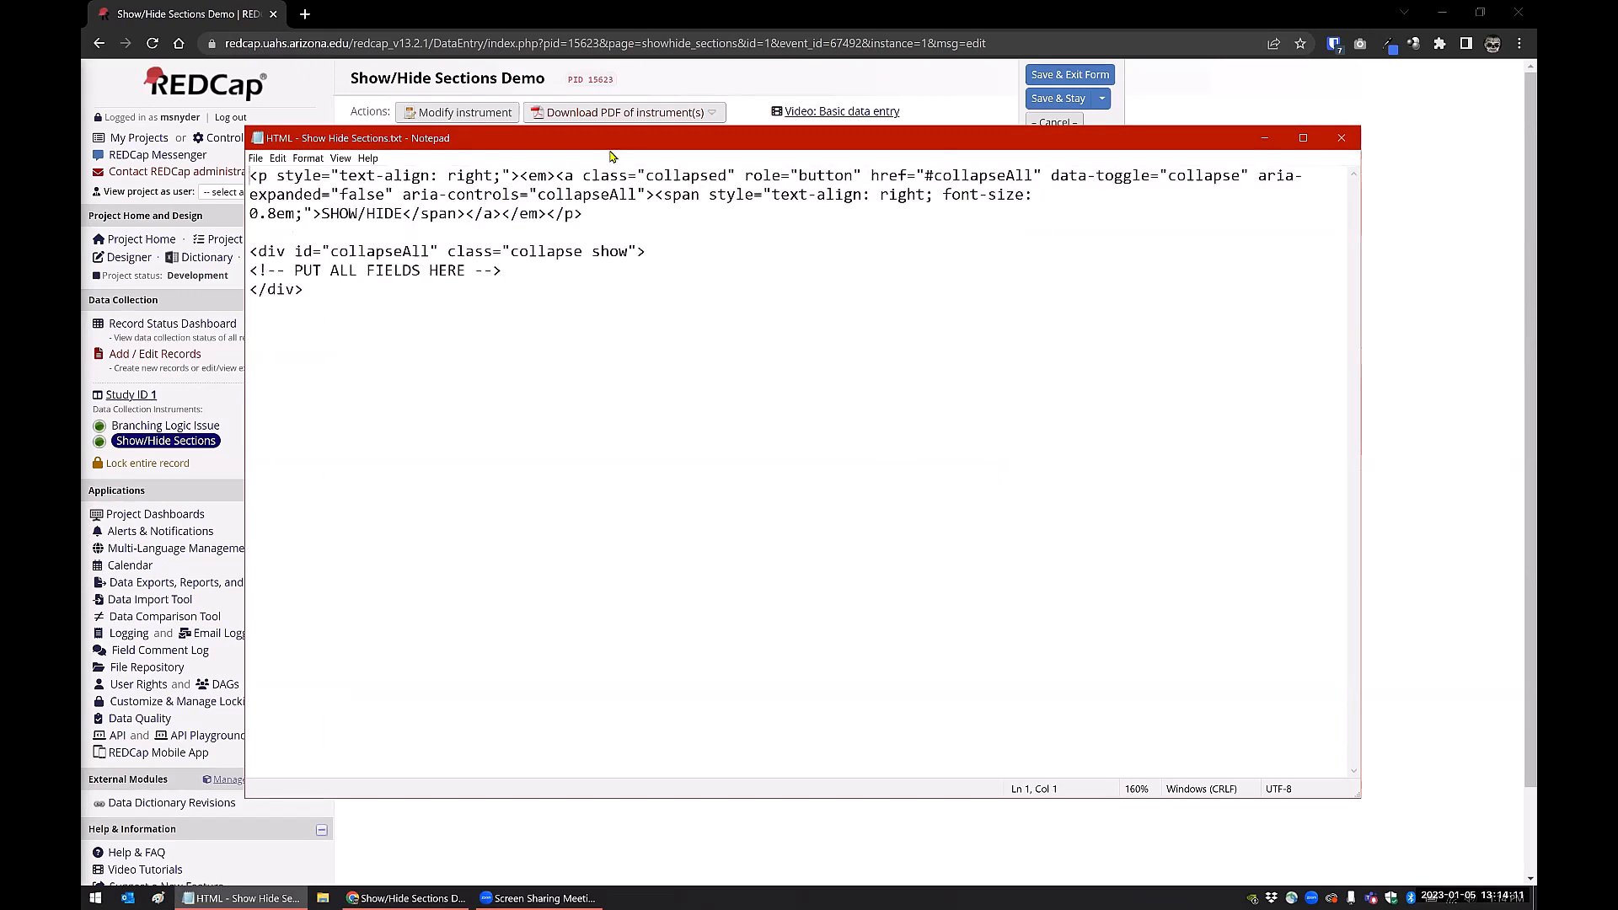
{"action": "left_click_drag", "start_coordinate": [612, 148], "coordinate": [689, 176]}
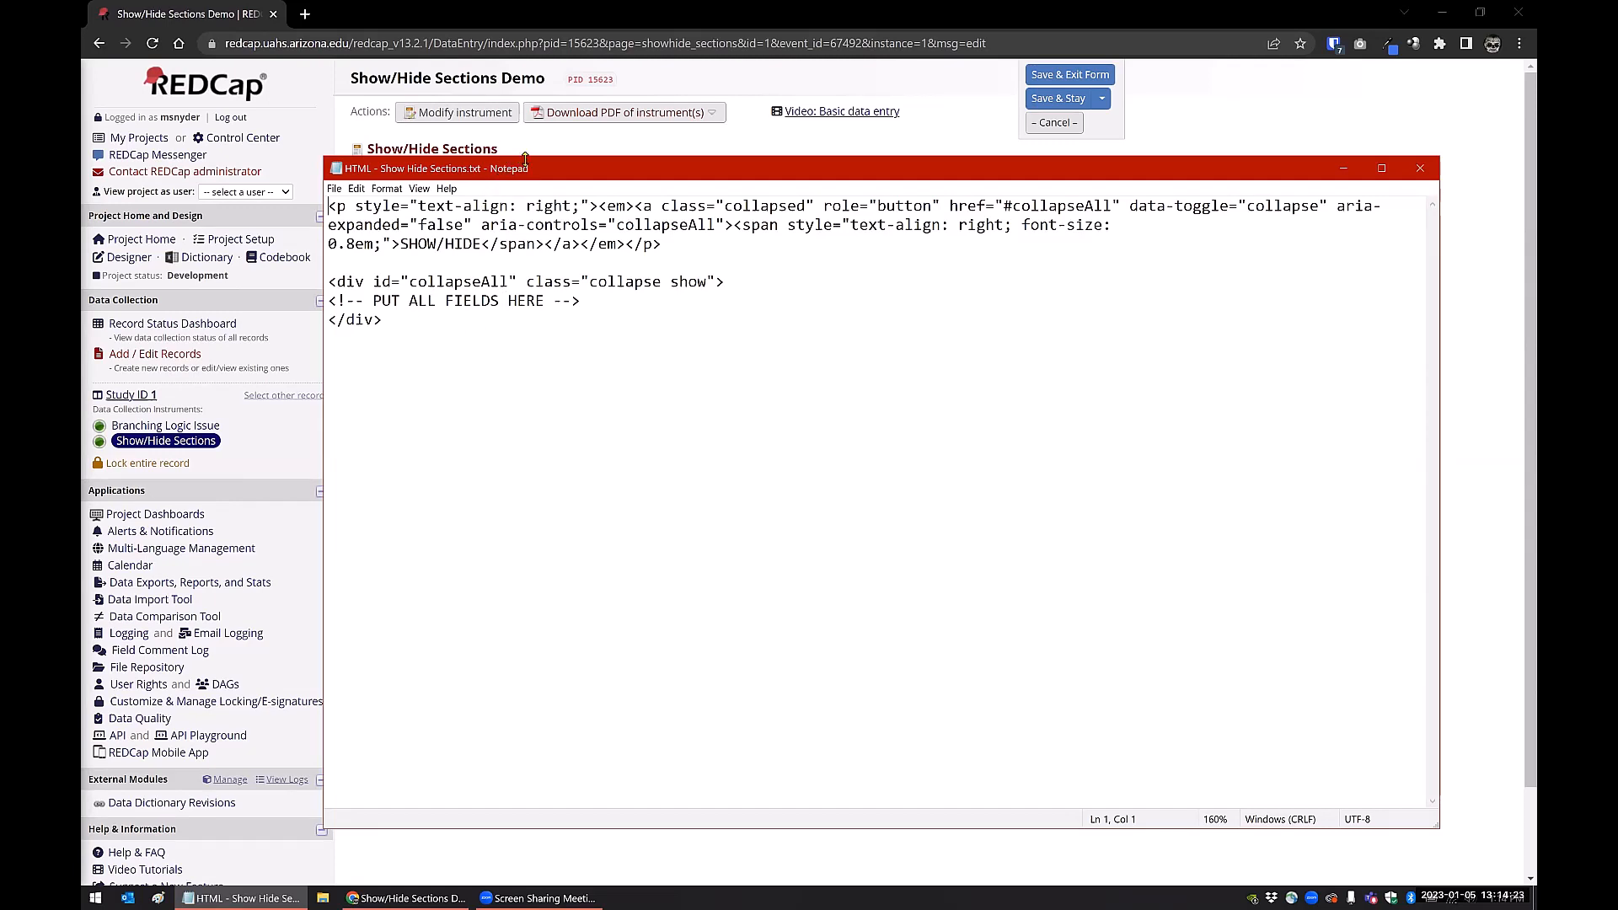
{"action": "left_click_drag", "start_coordinate": [525, 159], "coordinate": [437, 438]}
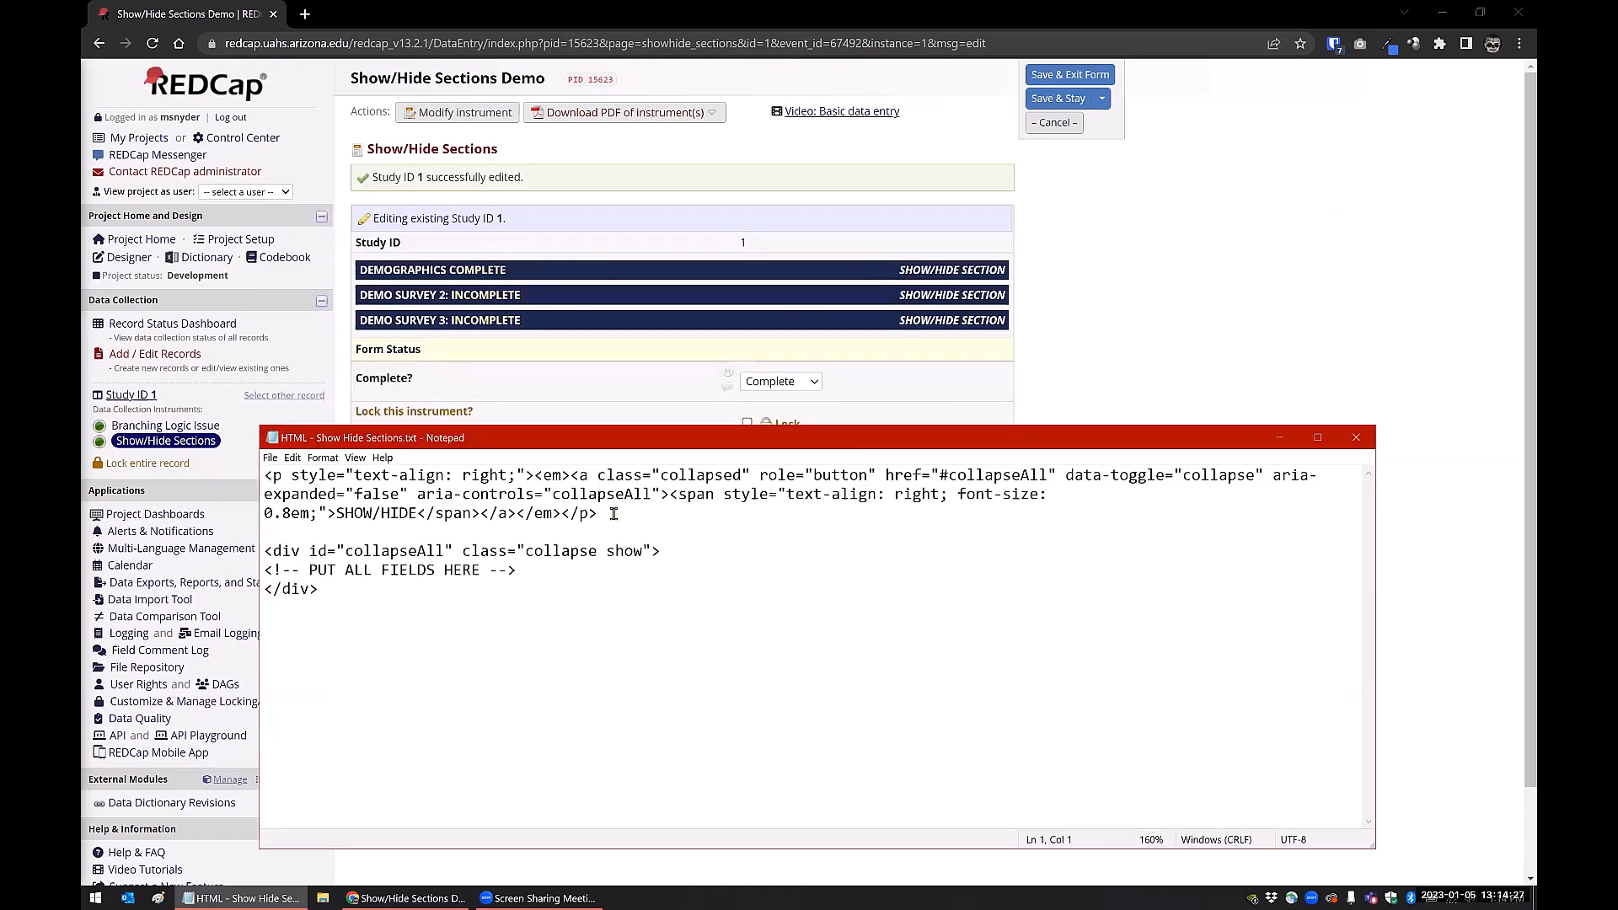
Step: Highlight the SHOW/HIDE paragraph, the collapseAll div and its placeholder comment, then expand the form's Demographics section for comparison
{"action": "left_click_drag", "start_coordinate": [598, 513], "coordinate": [258, 478]}
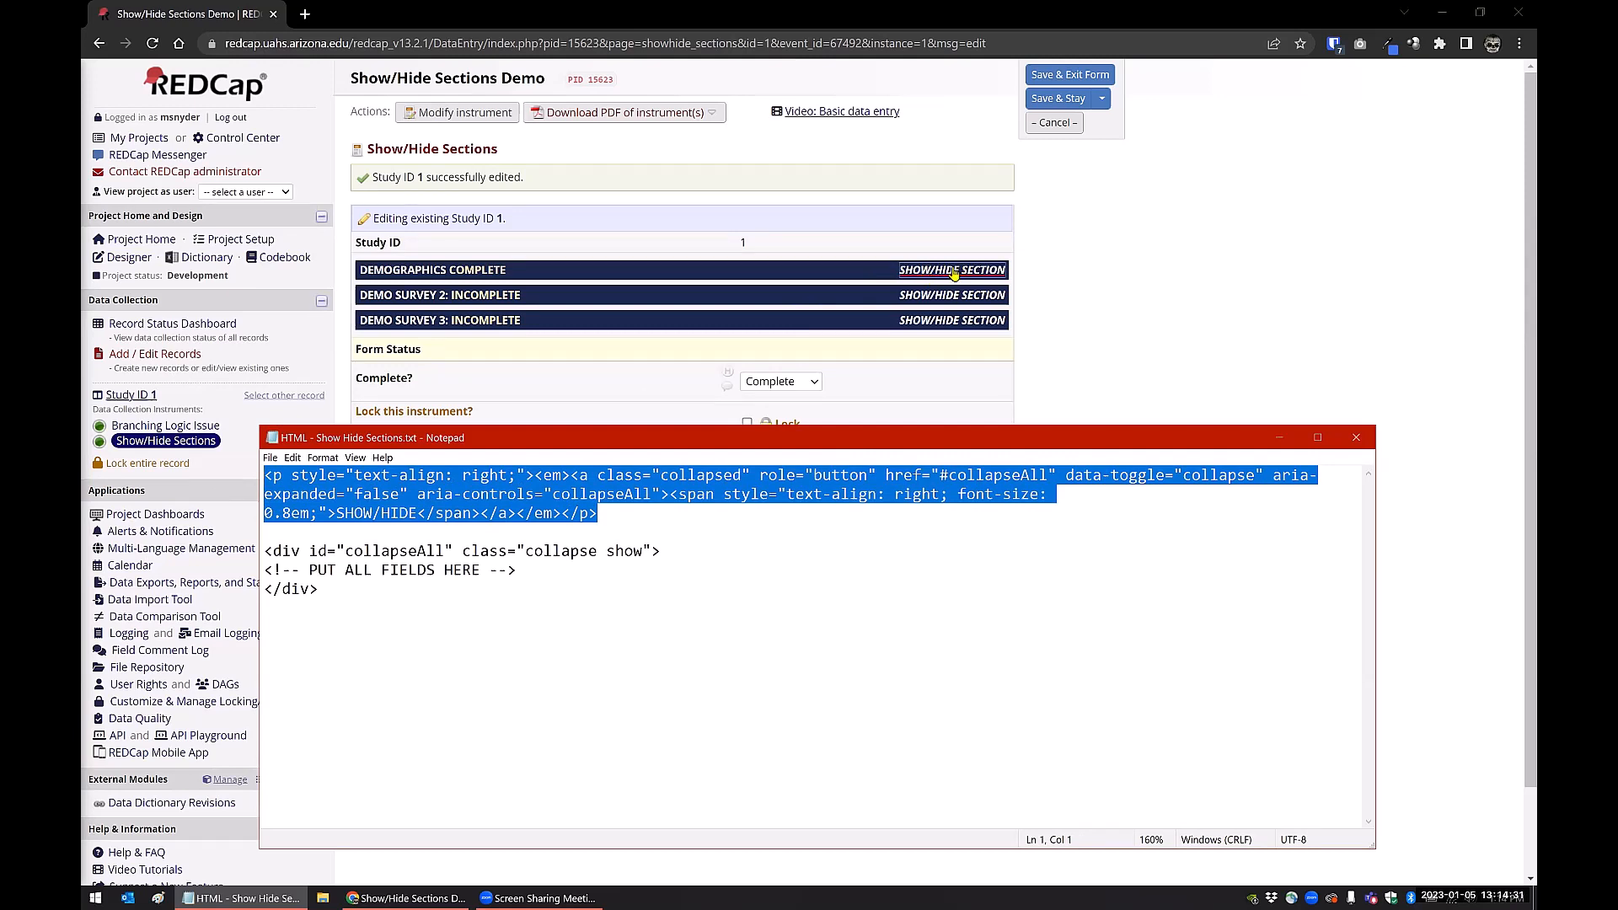
{"action": "left_click_drag", "start_coordinate": [345, 589], "coordinate": [255, 549]}
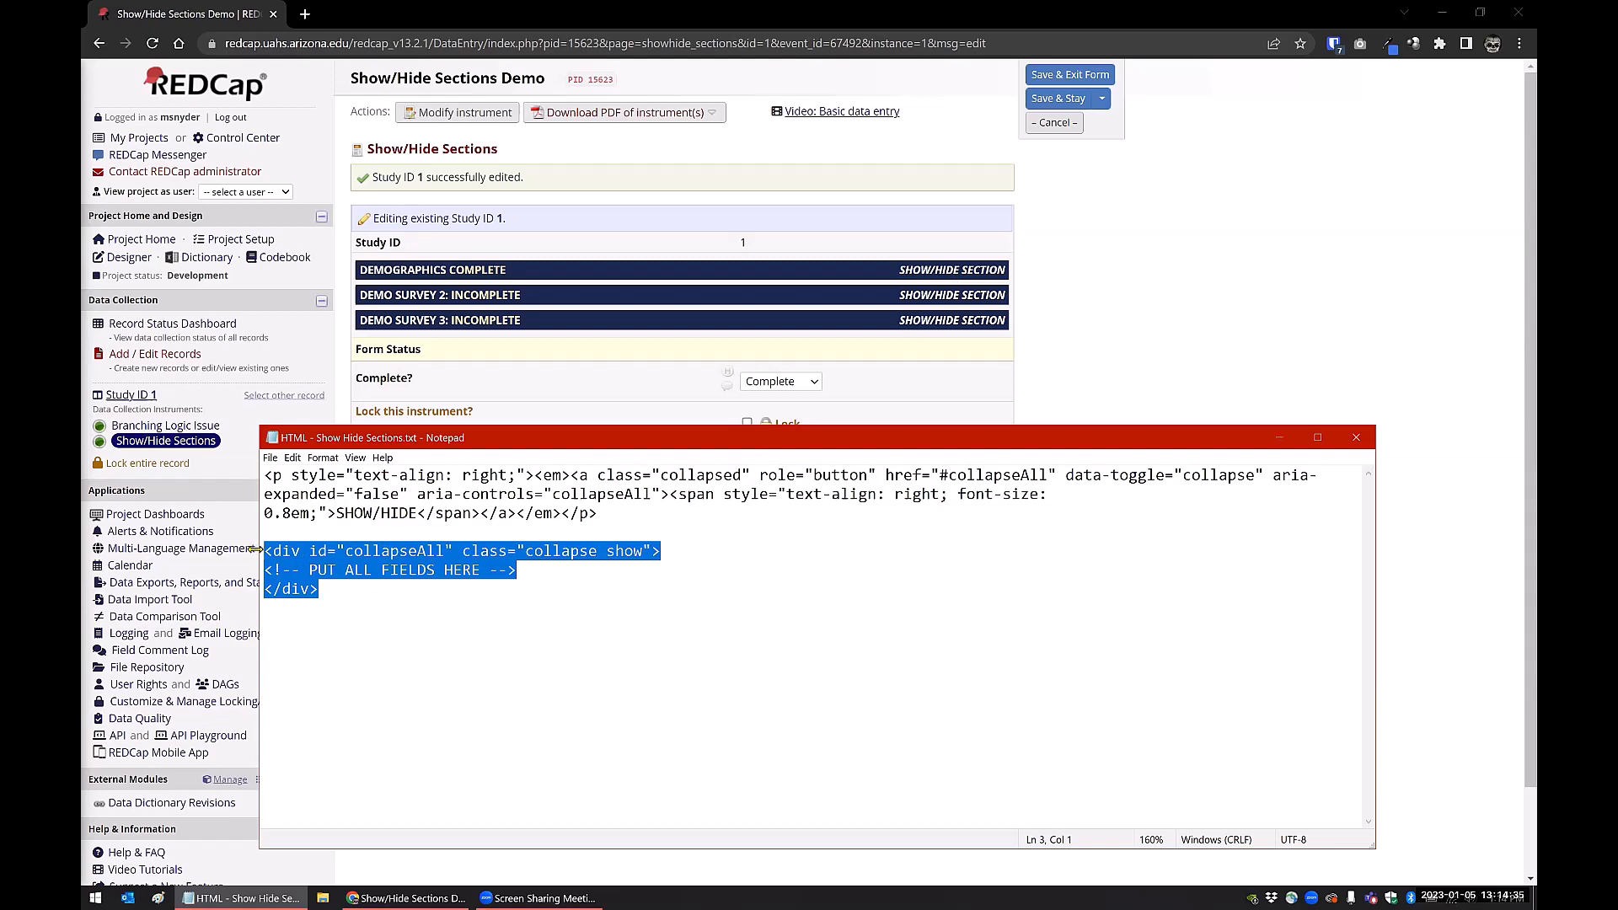
{"action": "left_click", "coordinate": [373, 570]}
{"action": "left_click_drag", "start_coordinate": [516, 569], "coordinate": [263, 571]}
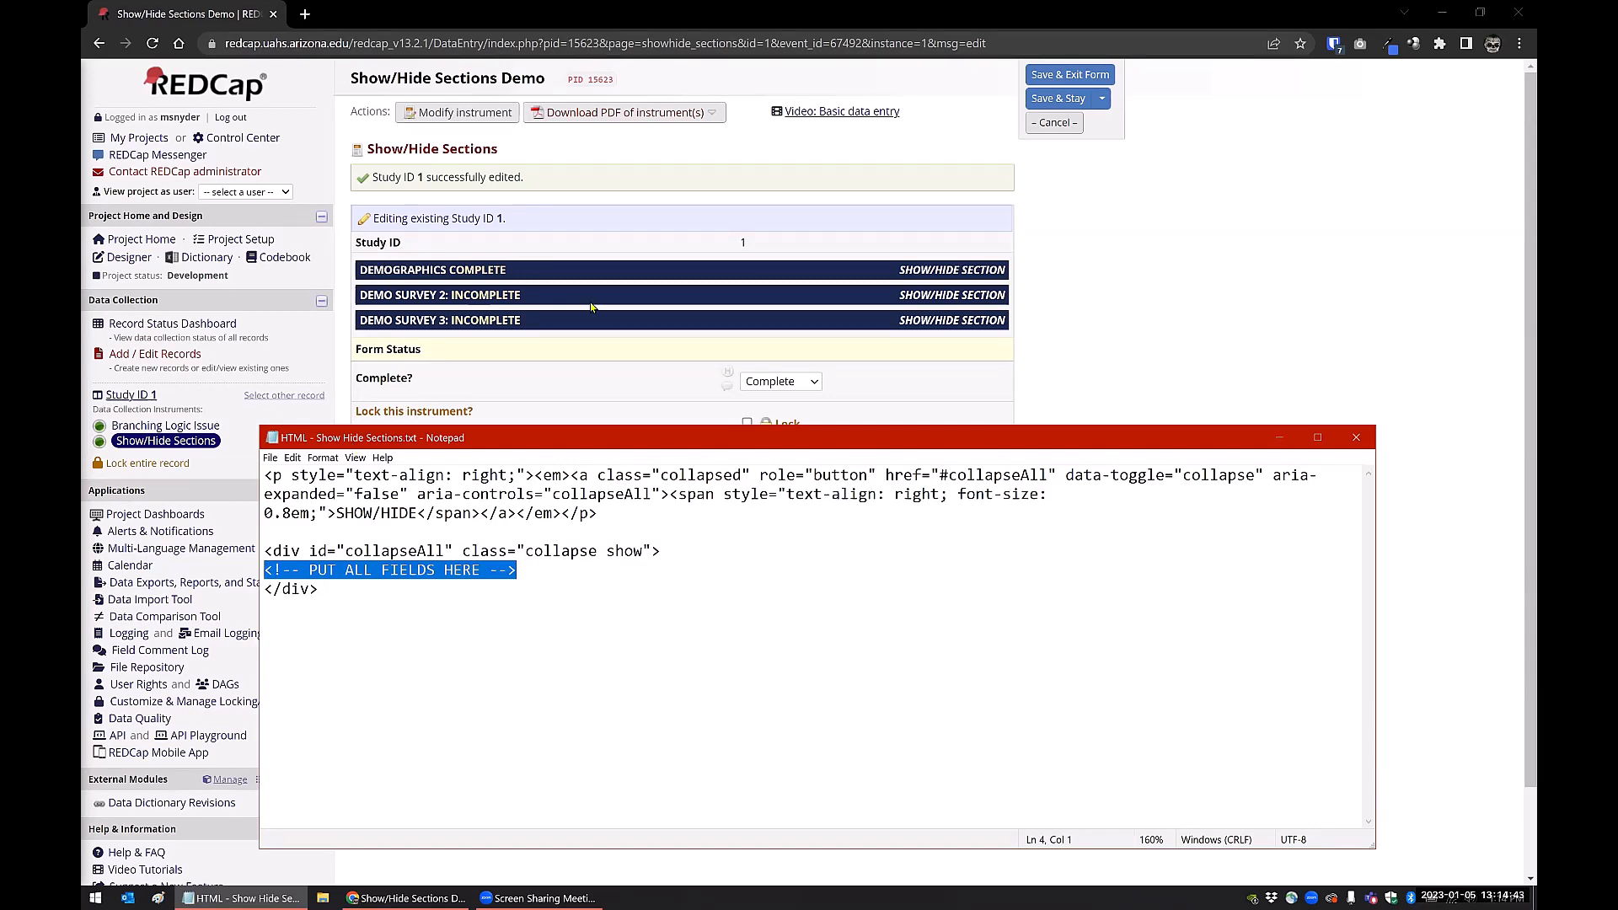
{"action": "left_click", "coordinate": [979, 269]}
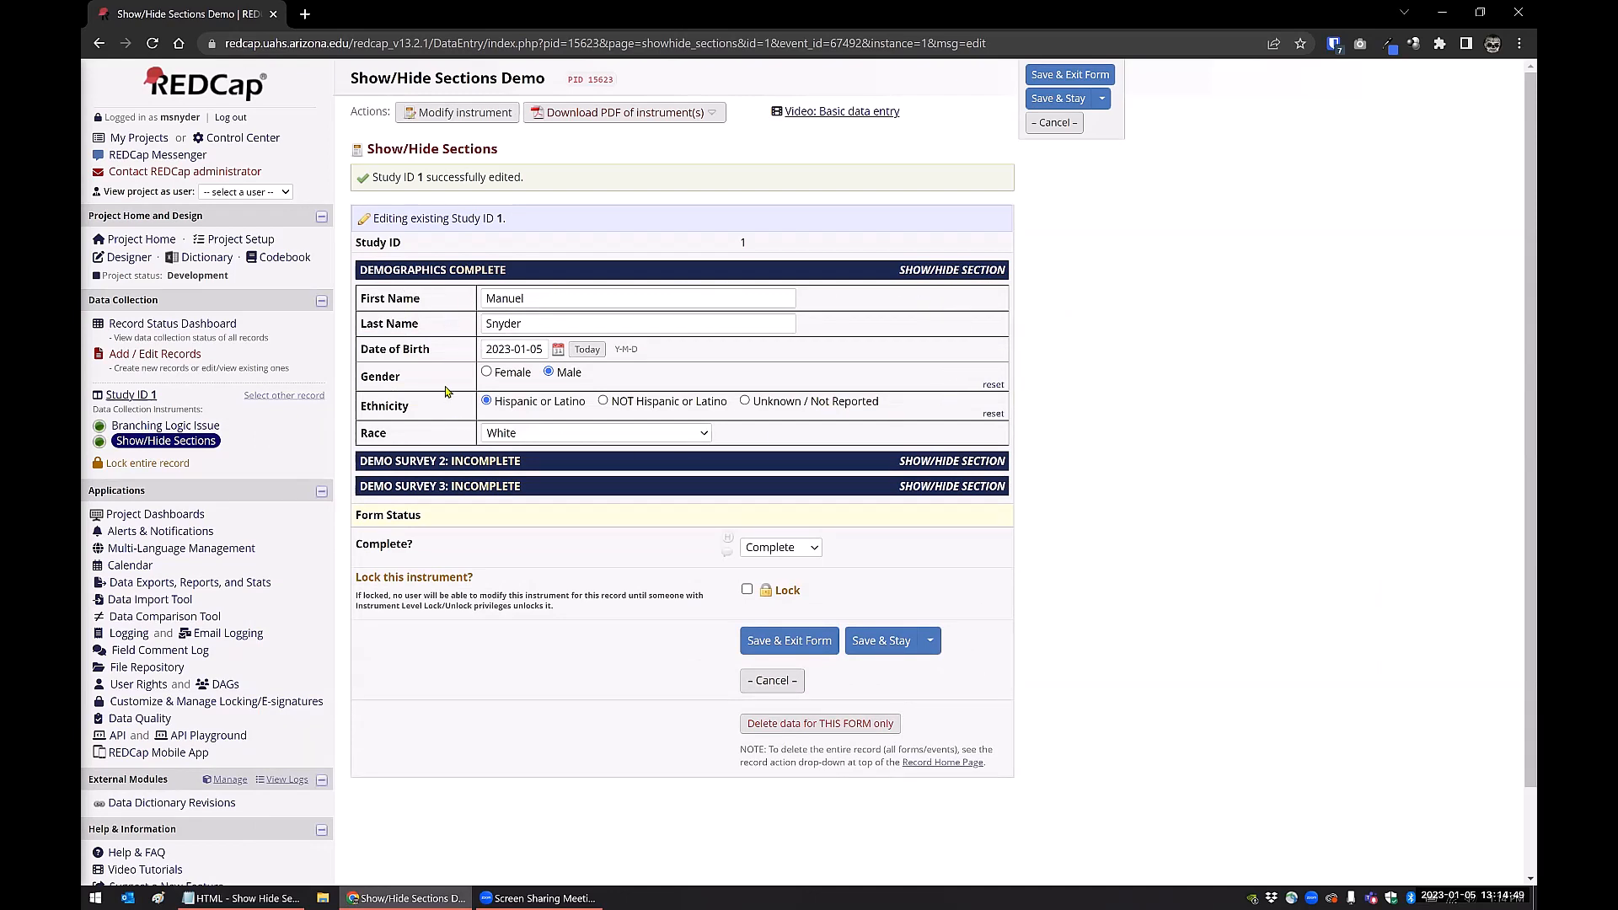
Step: In the Notepad HTML, delete the aria-expanded and aria-controls attributes and the extra space from the SHOW/HIDE link tag
{"action": "left_click", "coordinate": [263, 896]}
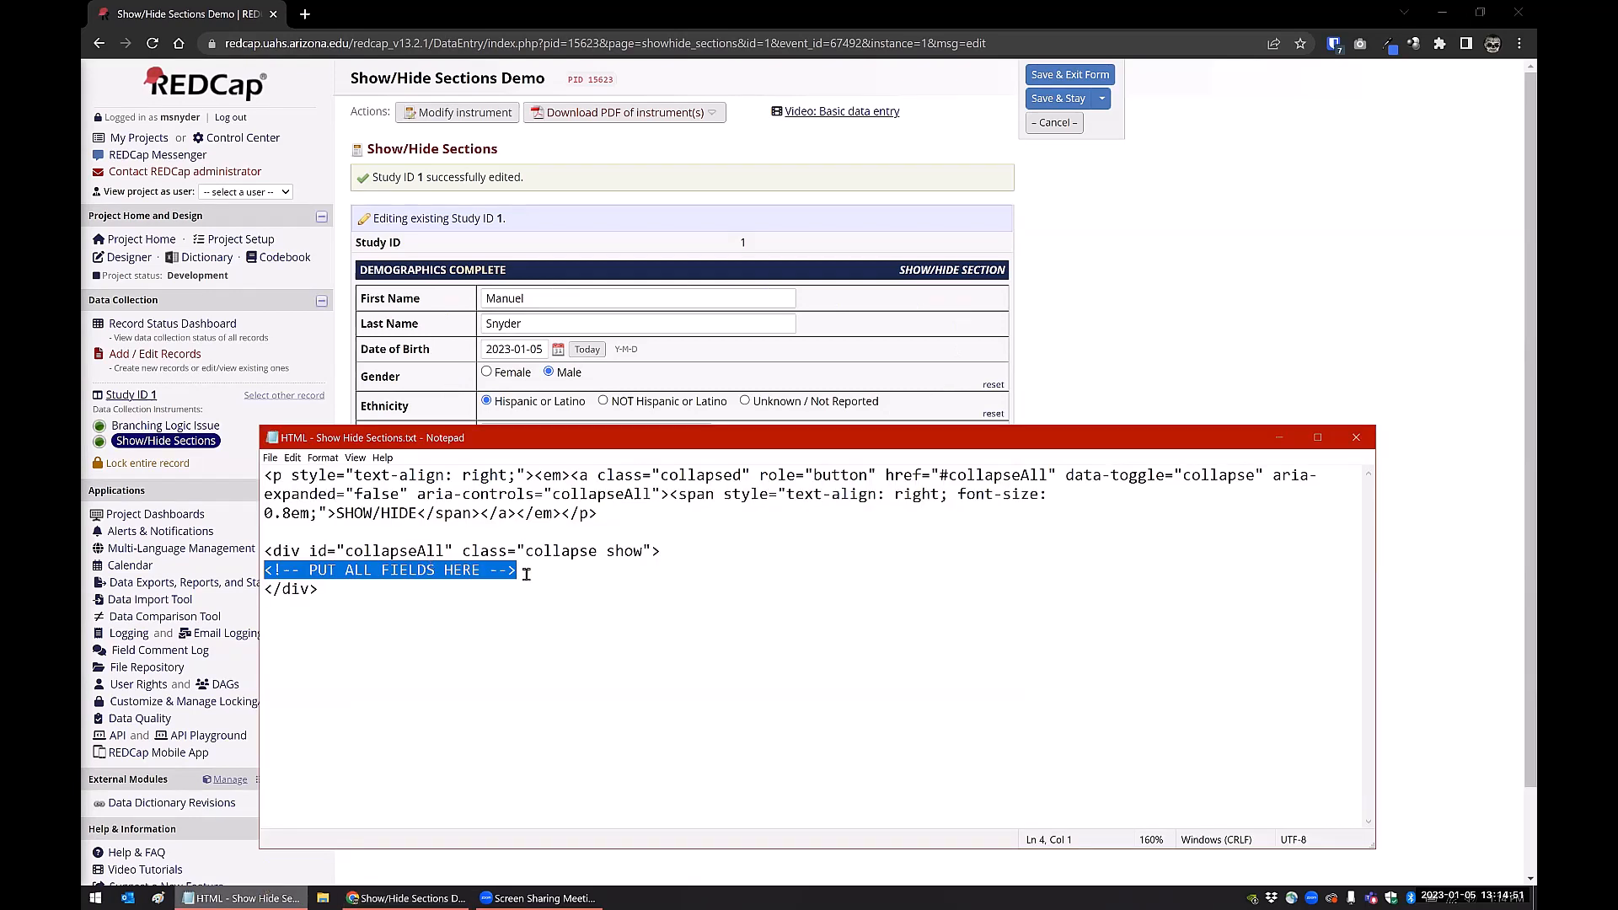
{"action": "left_click", "coordinate": [526, 573]}
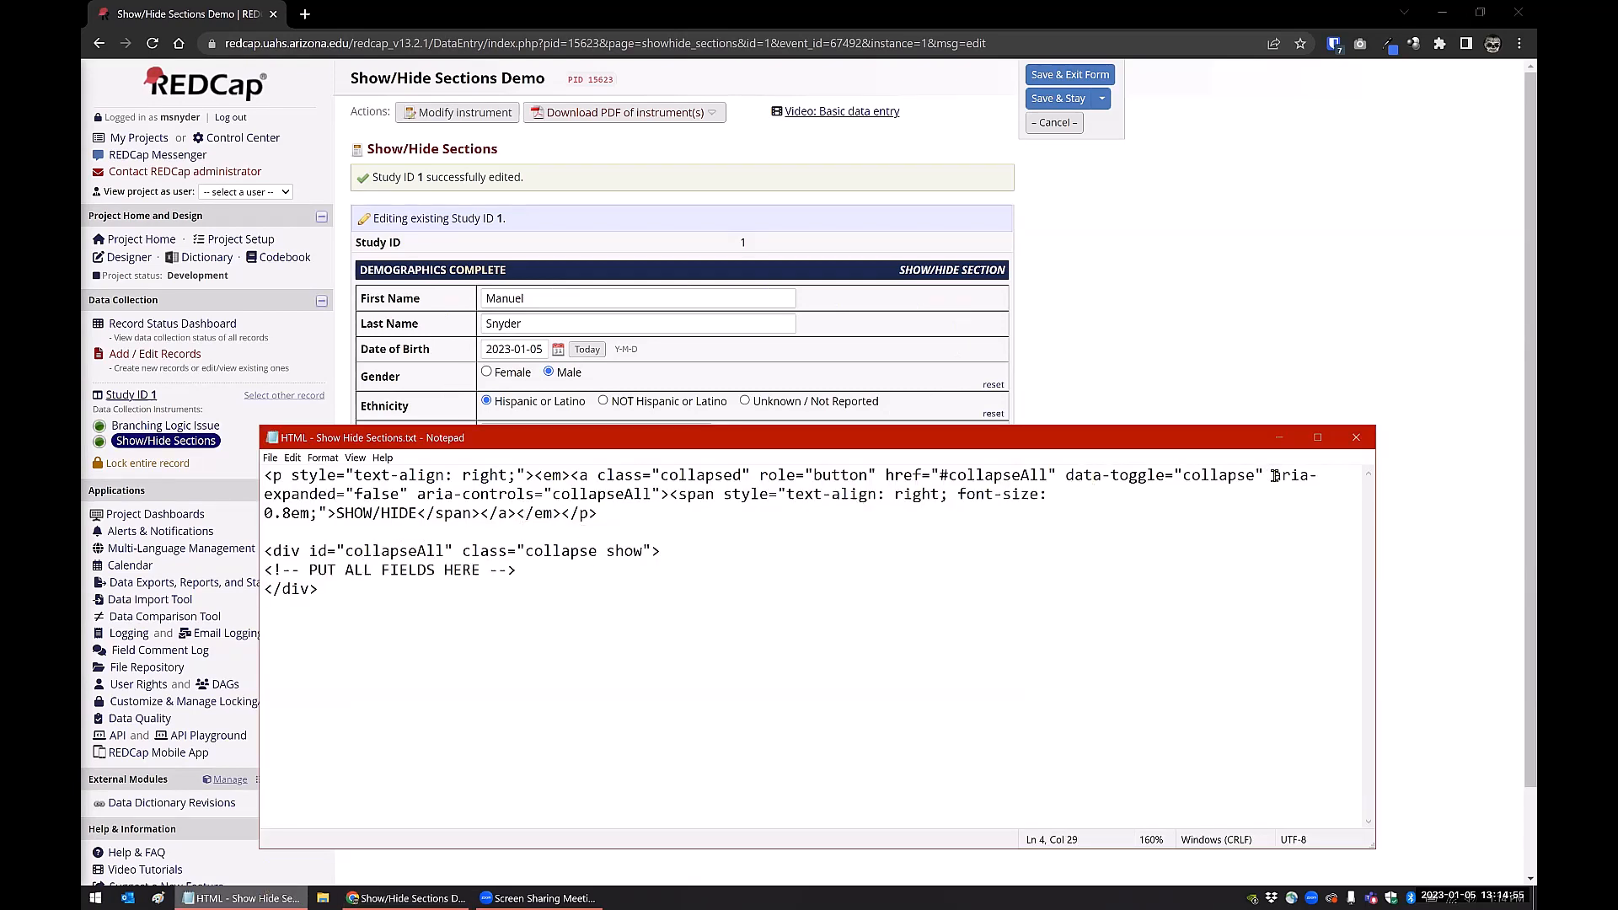
{"action": "left_click_drag", "start_coordinate": [1272, 476], "coordinate": [671, 489]}
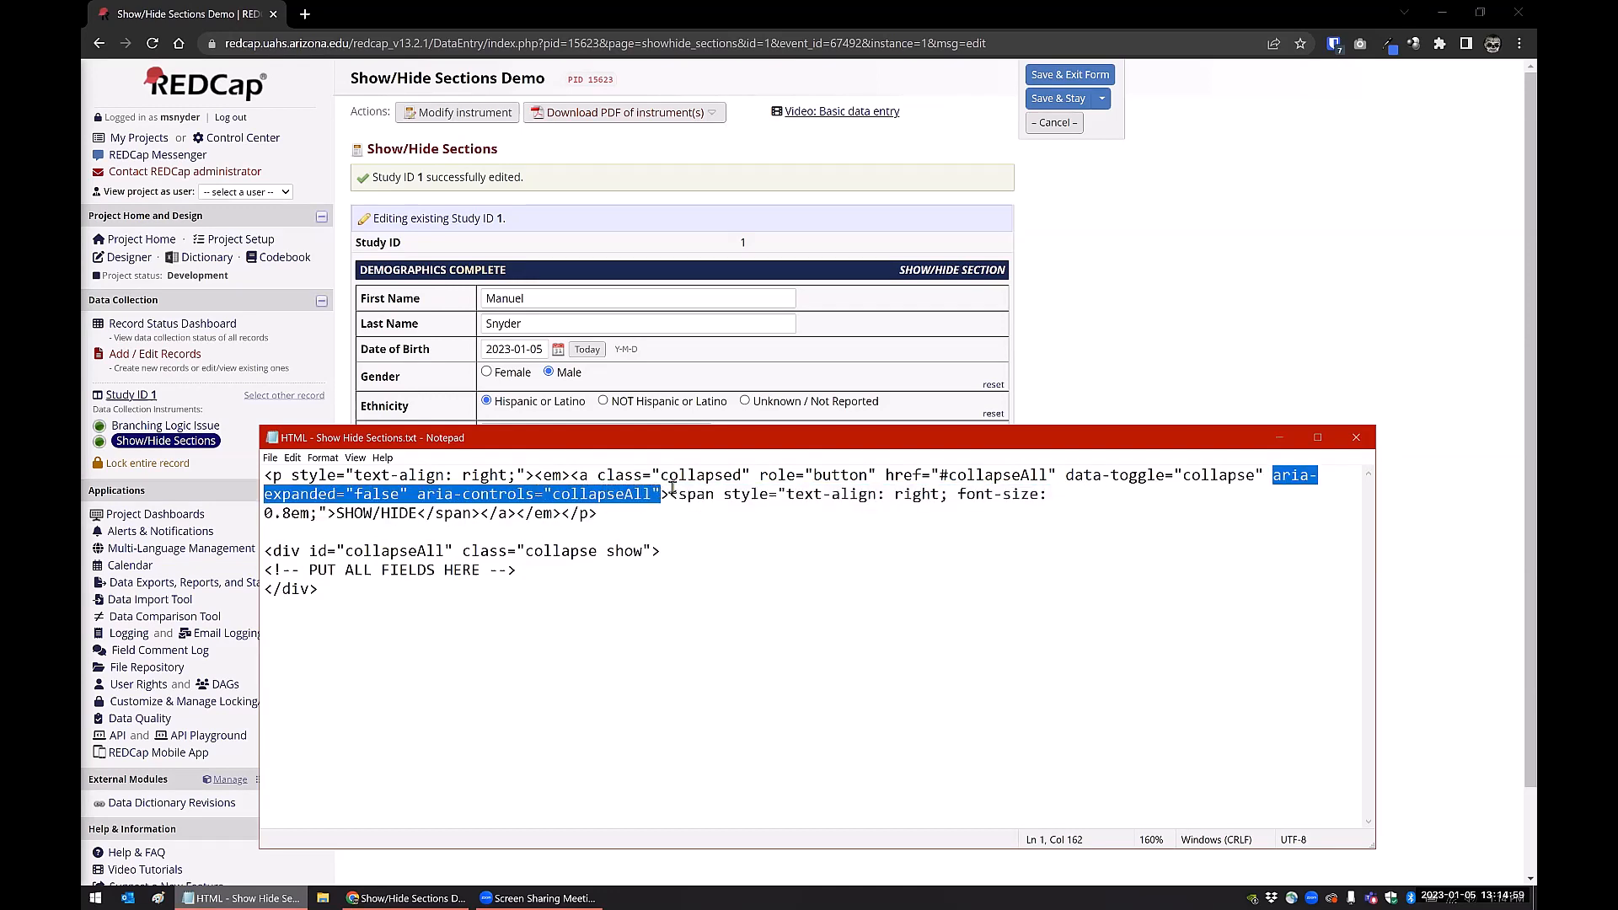
{"action": "key", "text": "BackSpace"}
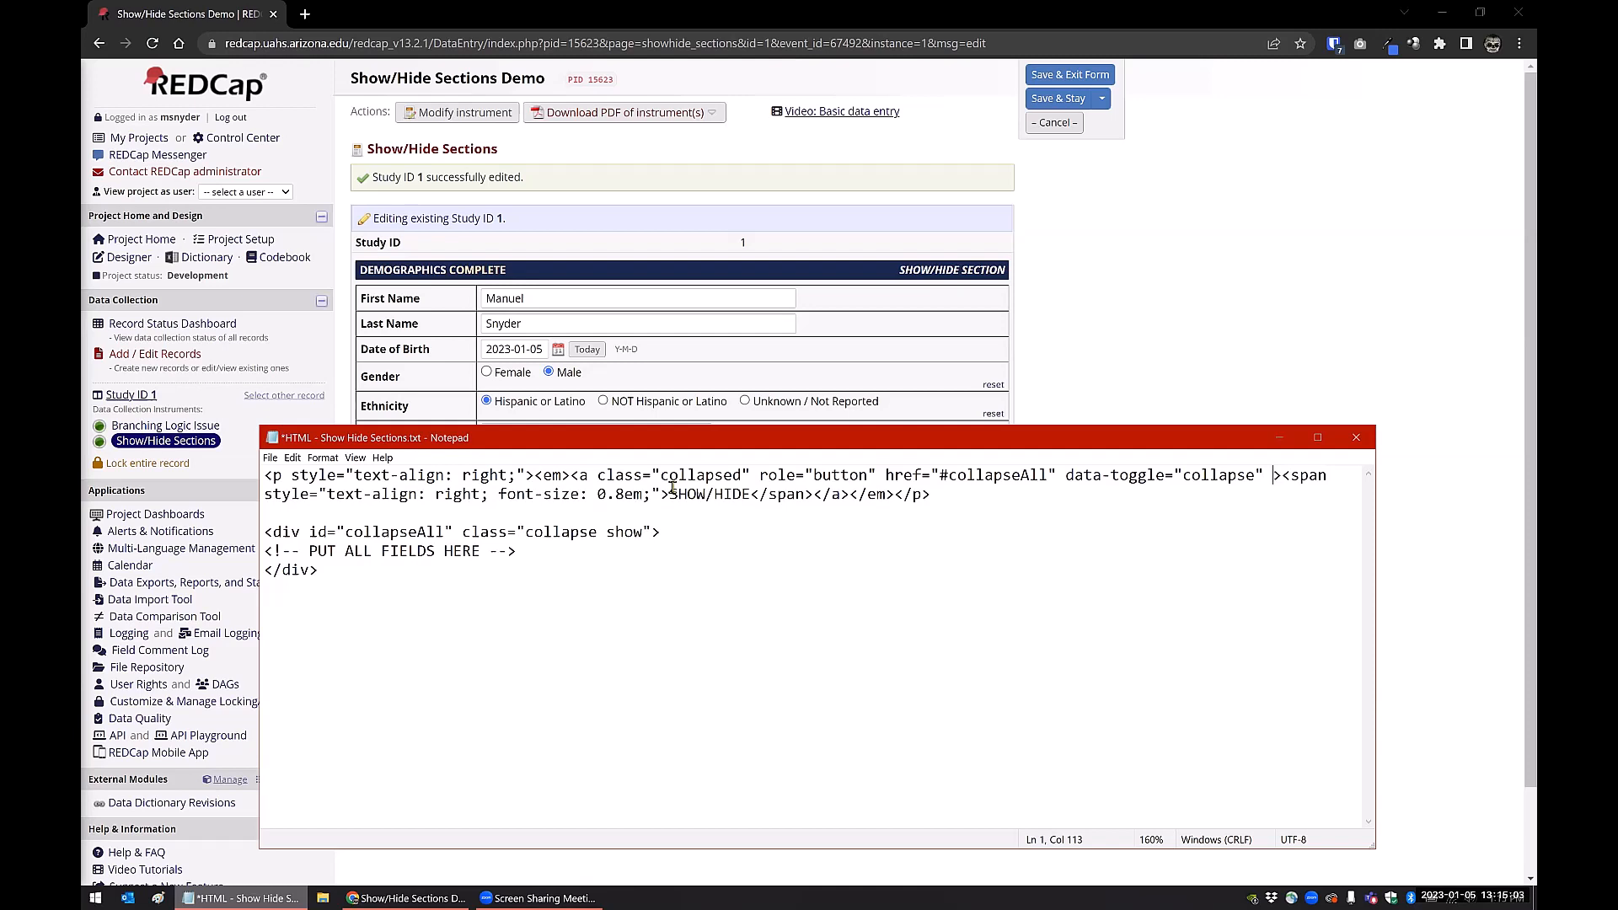
{"action": "key", "text": "BackSpace"}
Step: Examine the link tag's role and href attributes and compare the href with the div's collapseAll id
{"action": "left_click_drag", "start_coordinate": [571, 474], "coordinate": [845, 496]}
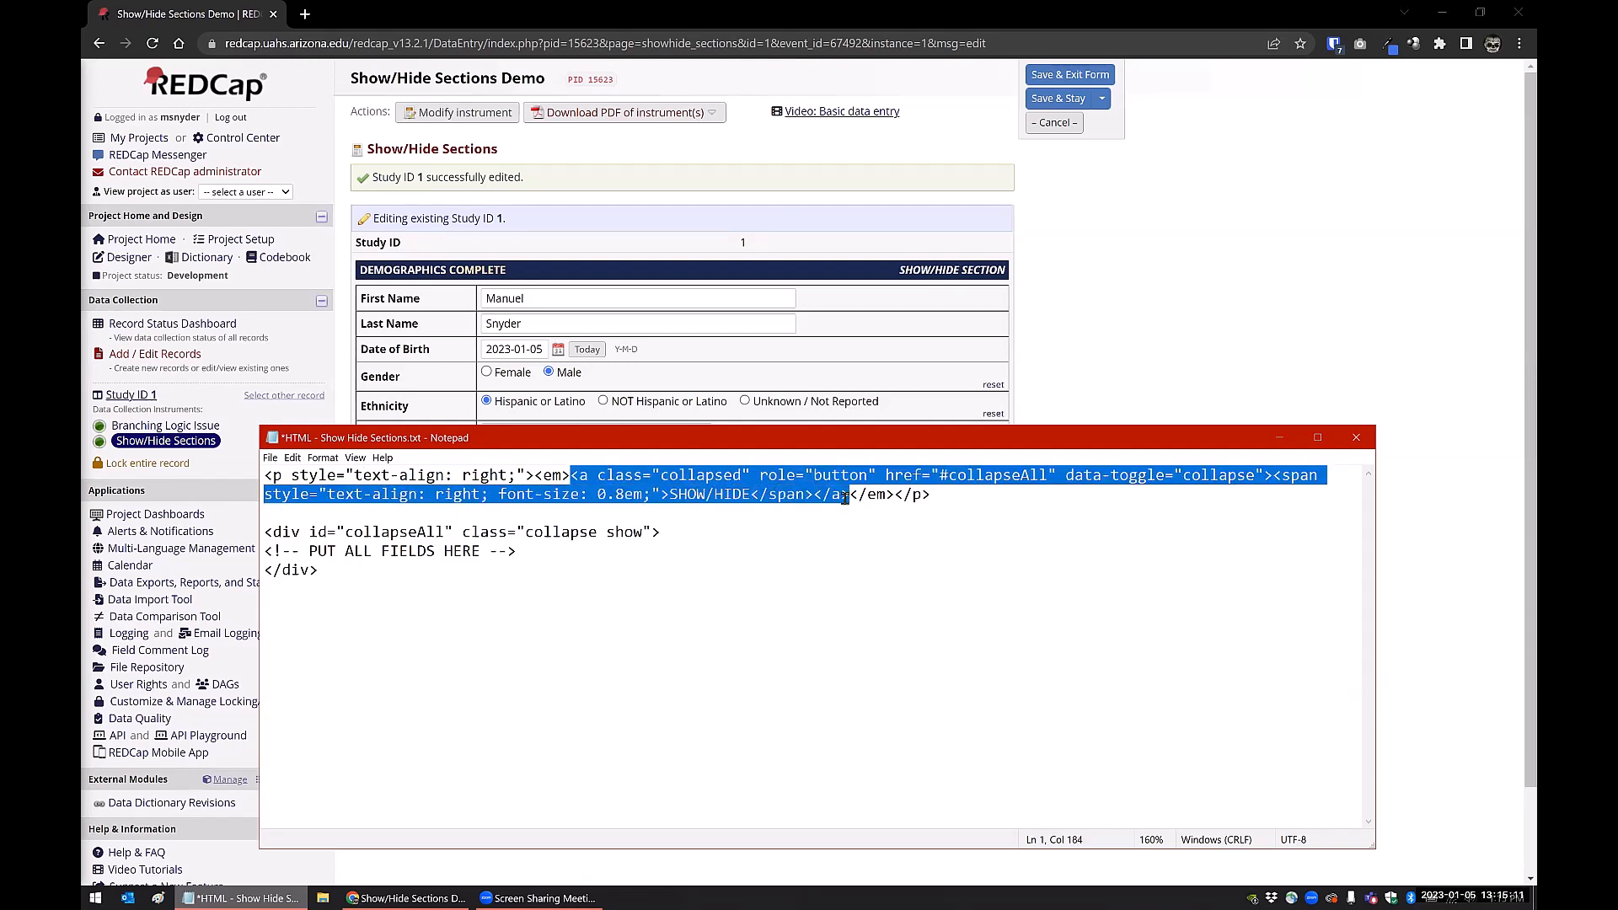
{"action": "left_click", "coordinate": [715, 495]}
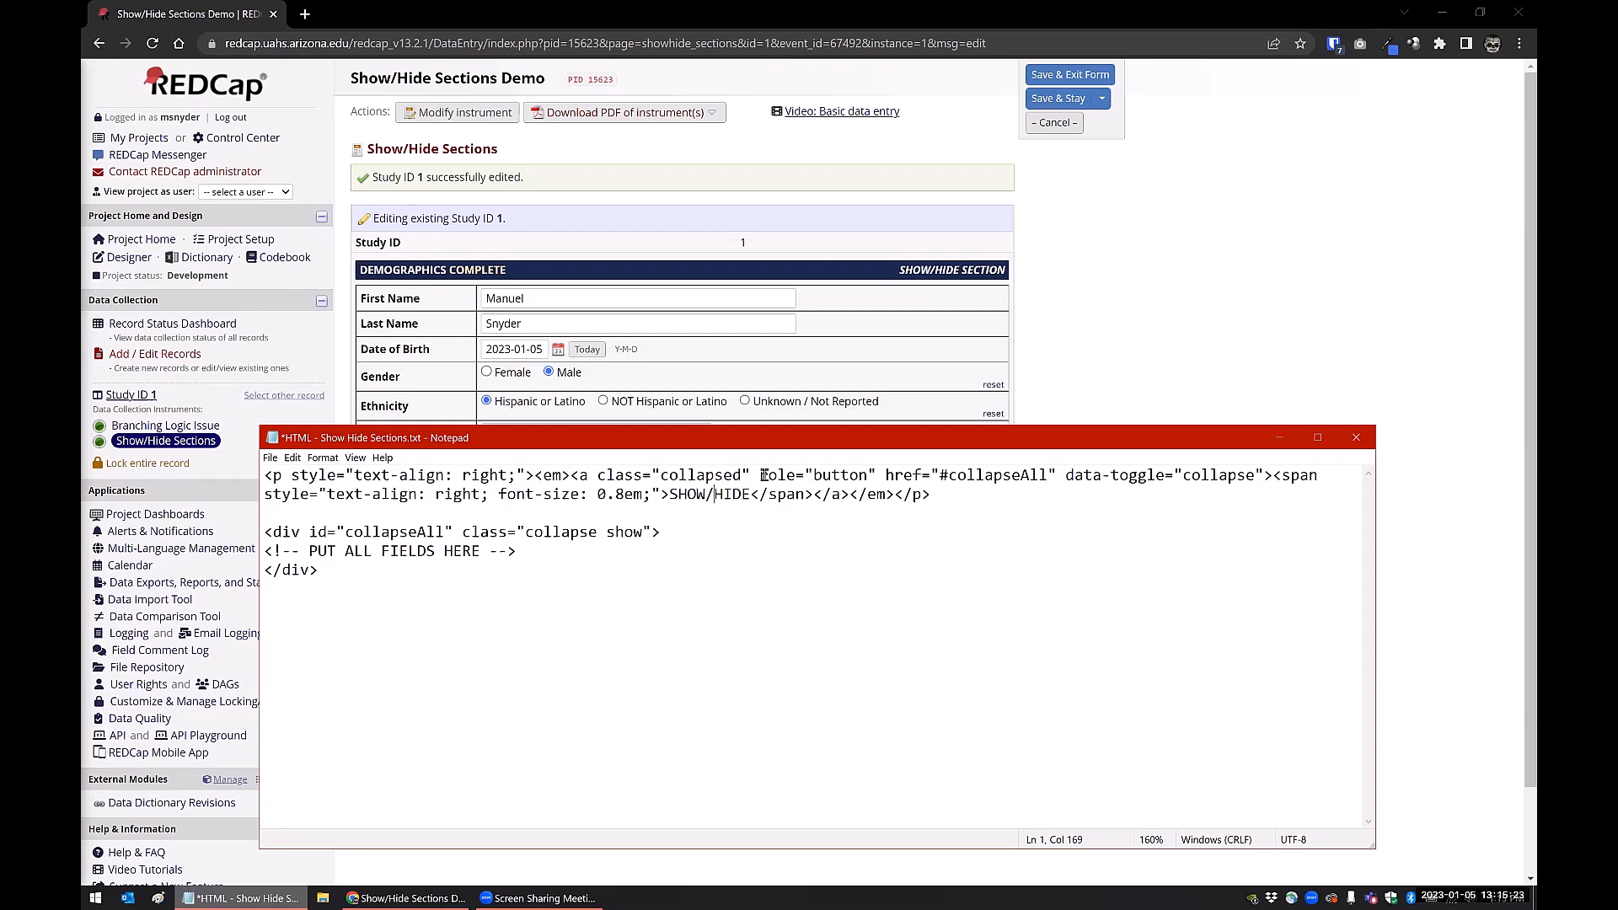
{"action": "left_click_drag", "start_coordinate": [767, 475], "coordinate": [868, 475]}
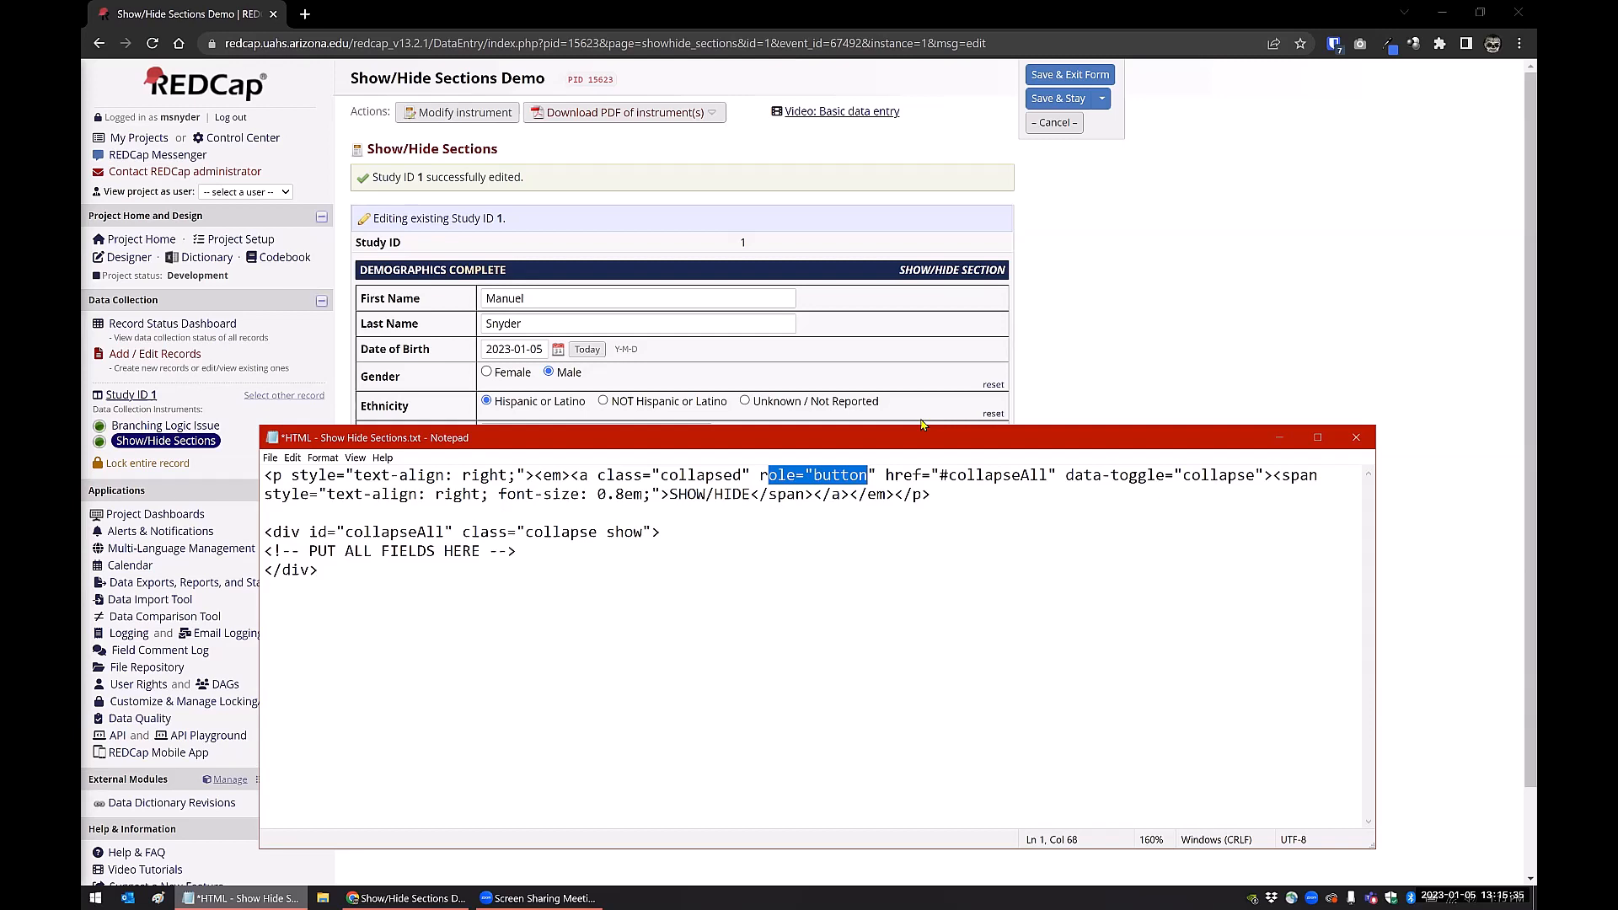
{"action": "left_click", "coordinate": [984, 477]}
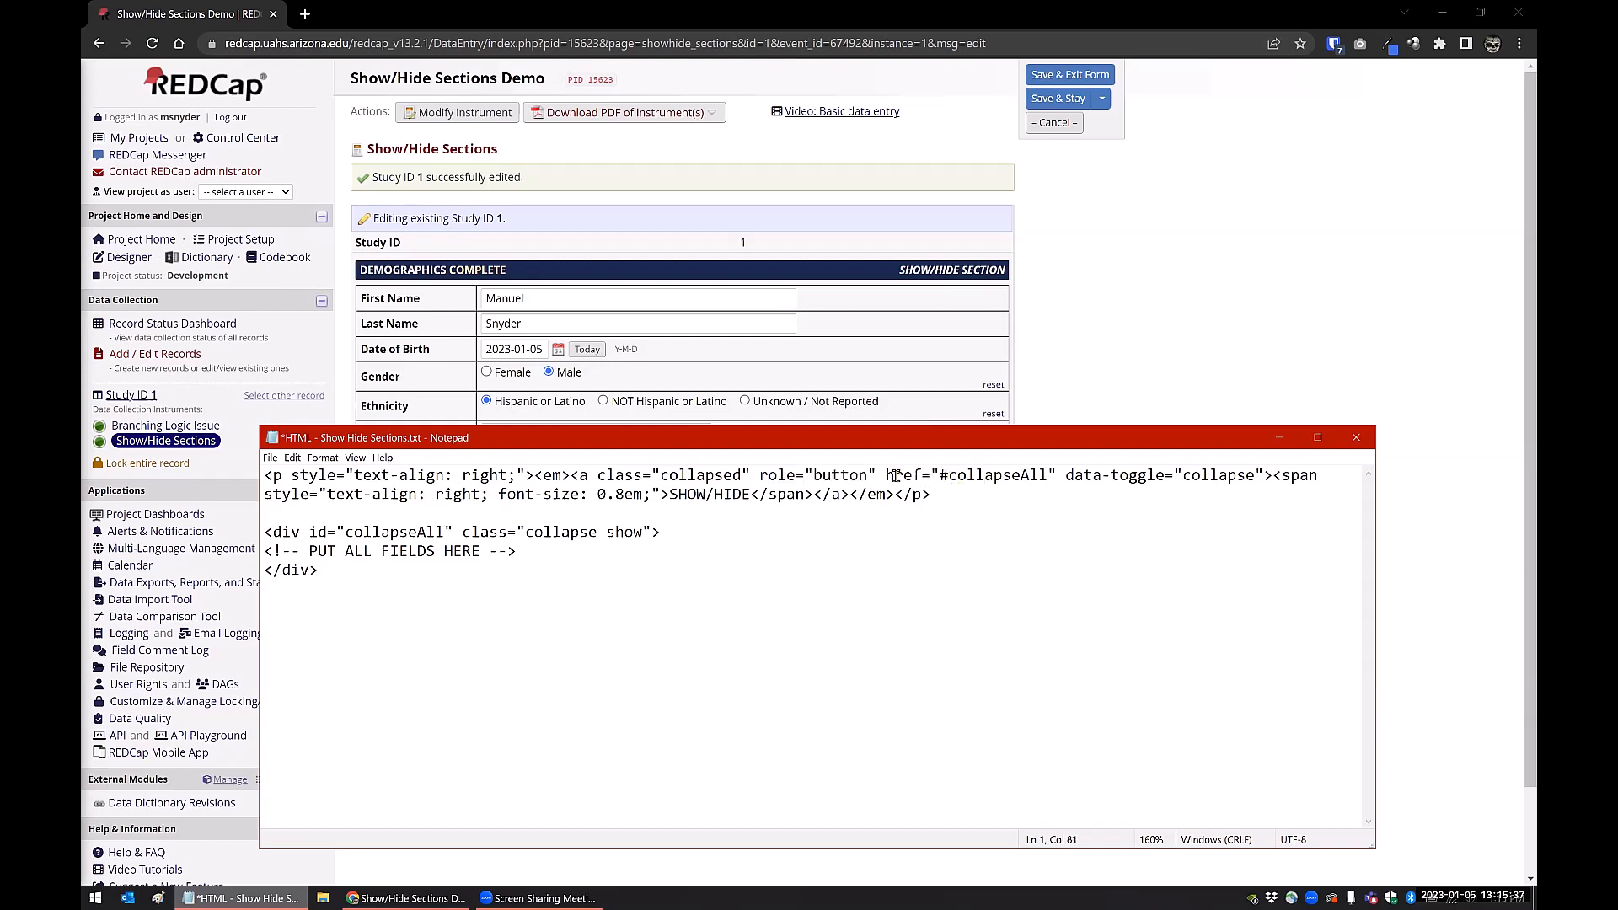
{"action": "left_click_drag", "start_coordinate": [887, 477], "coordinate": [1058, 477]}
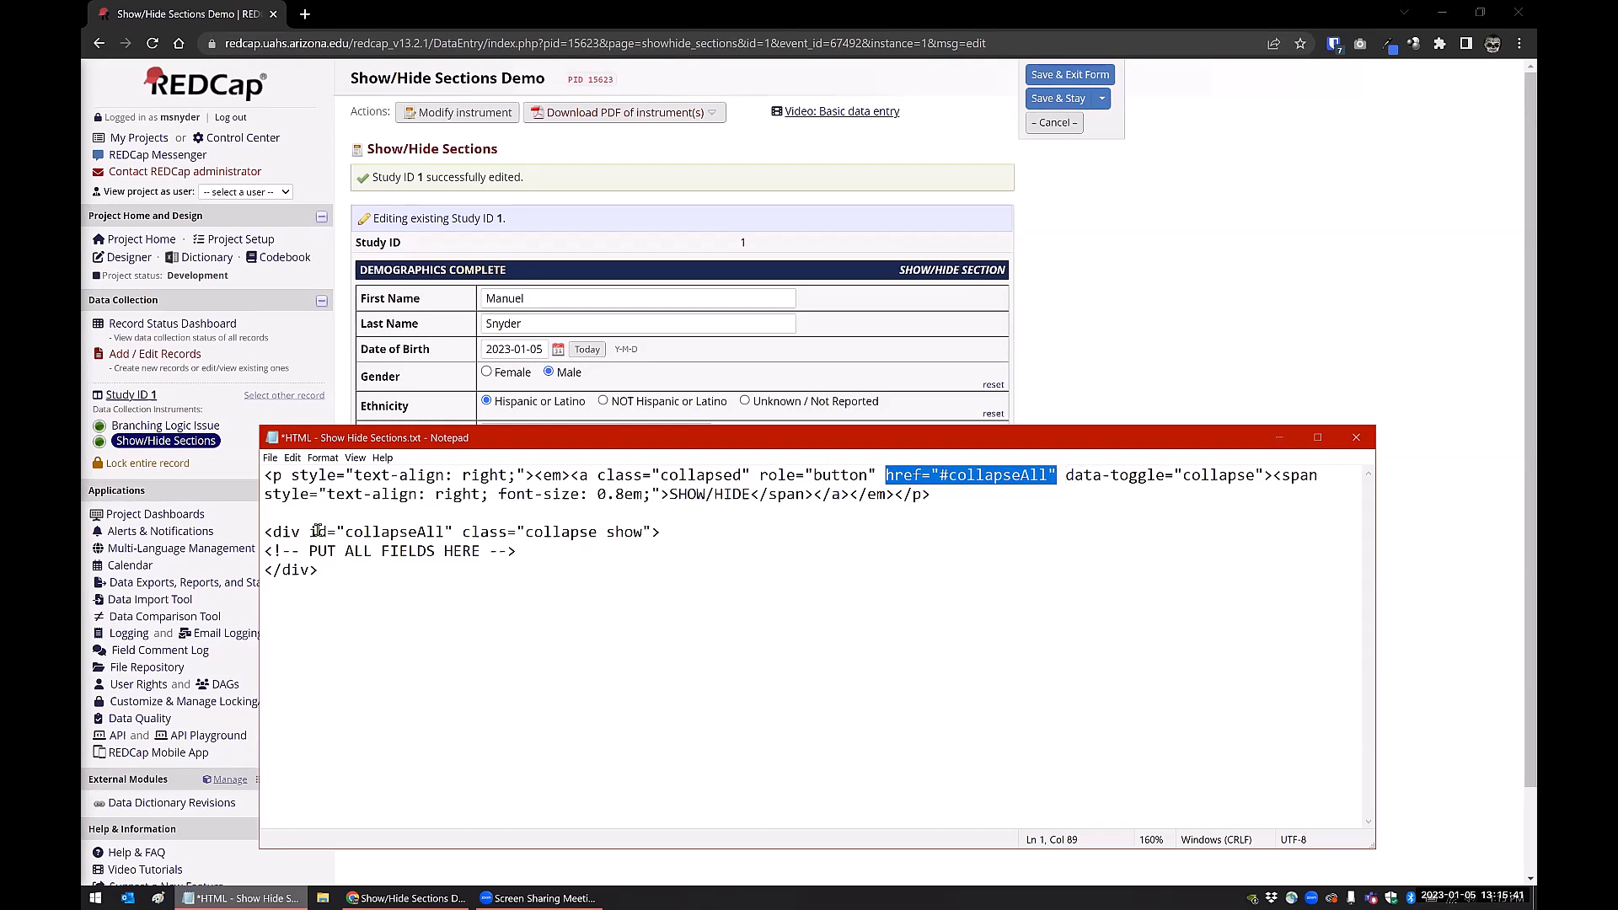
{"action": "left_click_drag", "start_coordinate": [309, 532], "coordinate": [444, 528]}
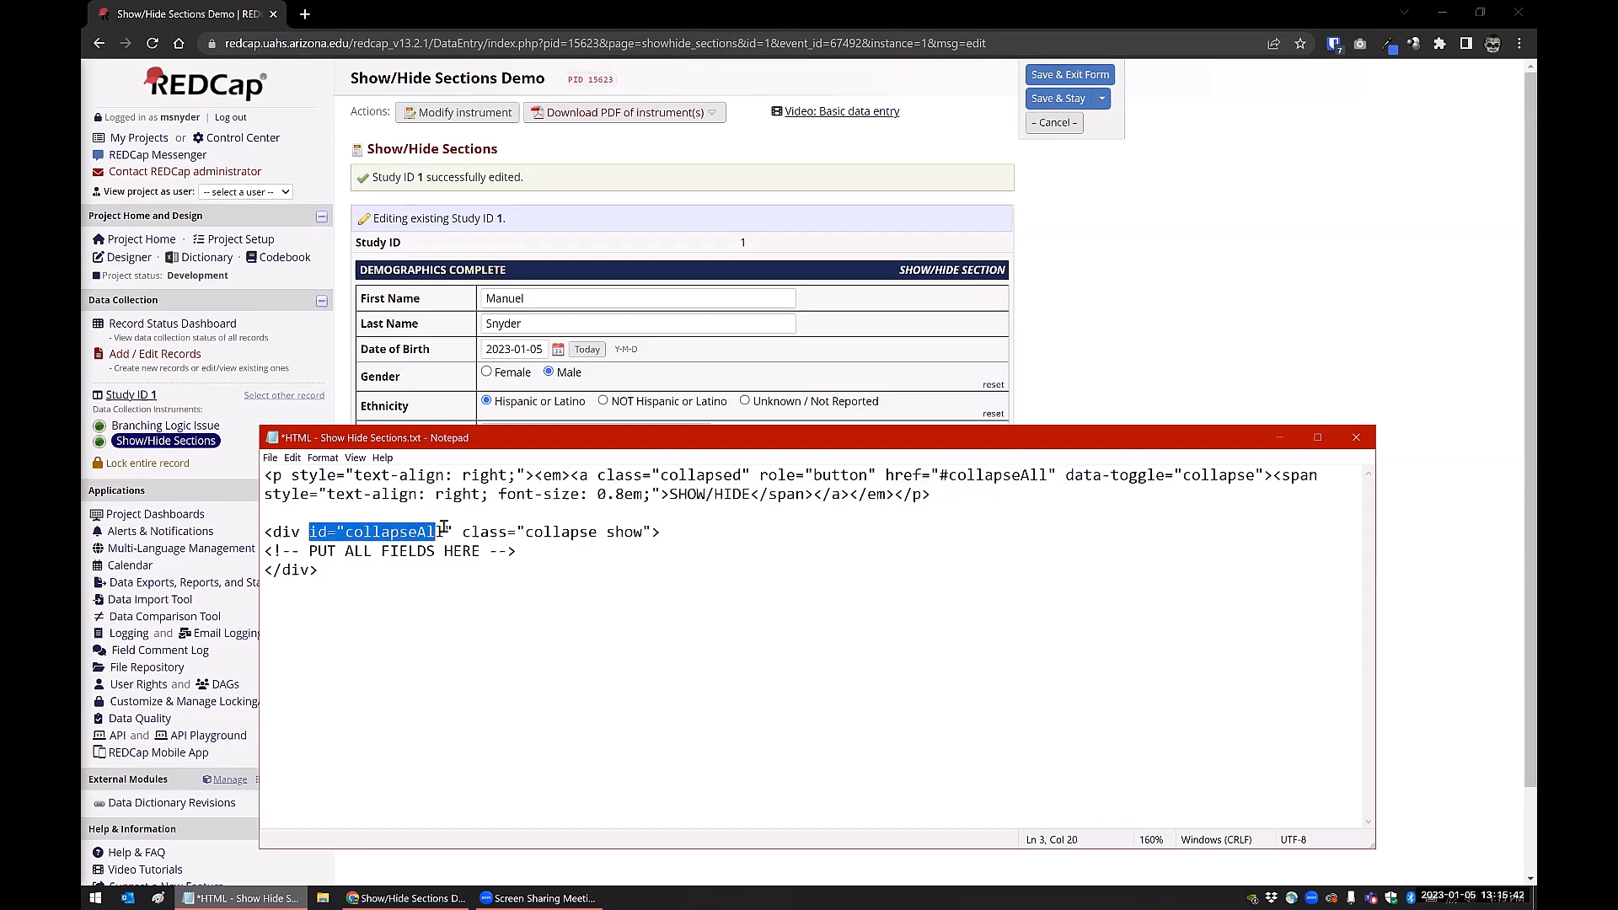
{"action": "left_click", "coordinate": [351, 578]}
Step: Switch back to the REDCap form and toggle the Demo Survey 2, Demo Survey 3 and Demographics sections twice each
{"action": "left_click", "coordinate": [1057, 341]}
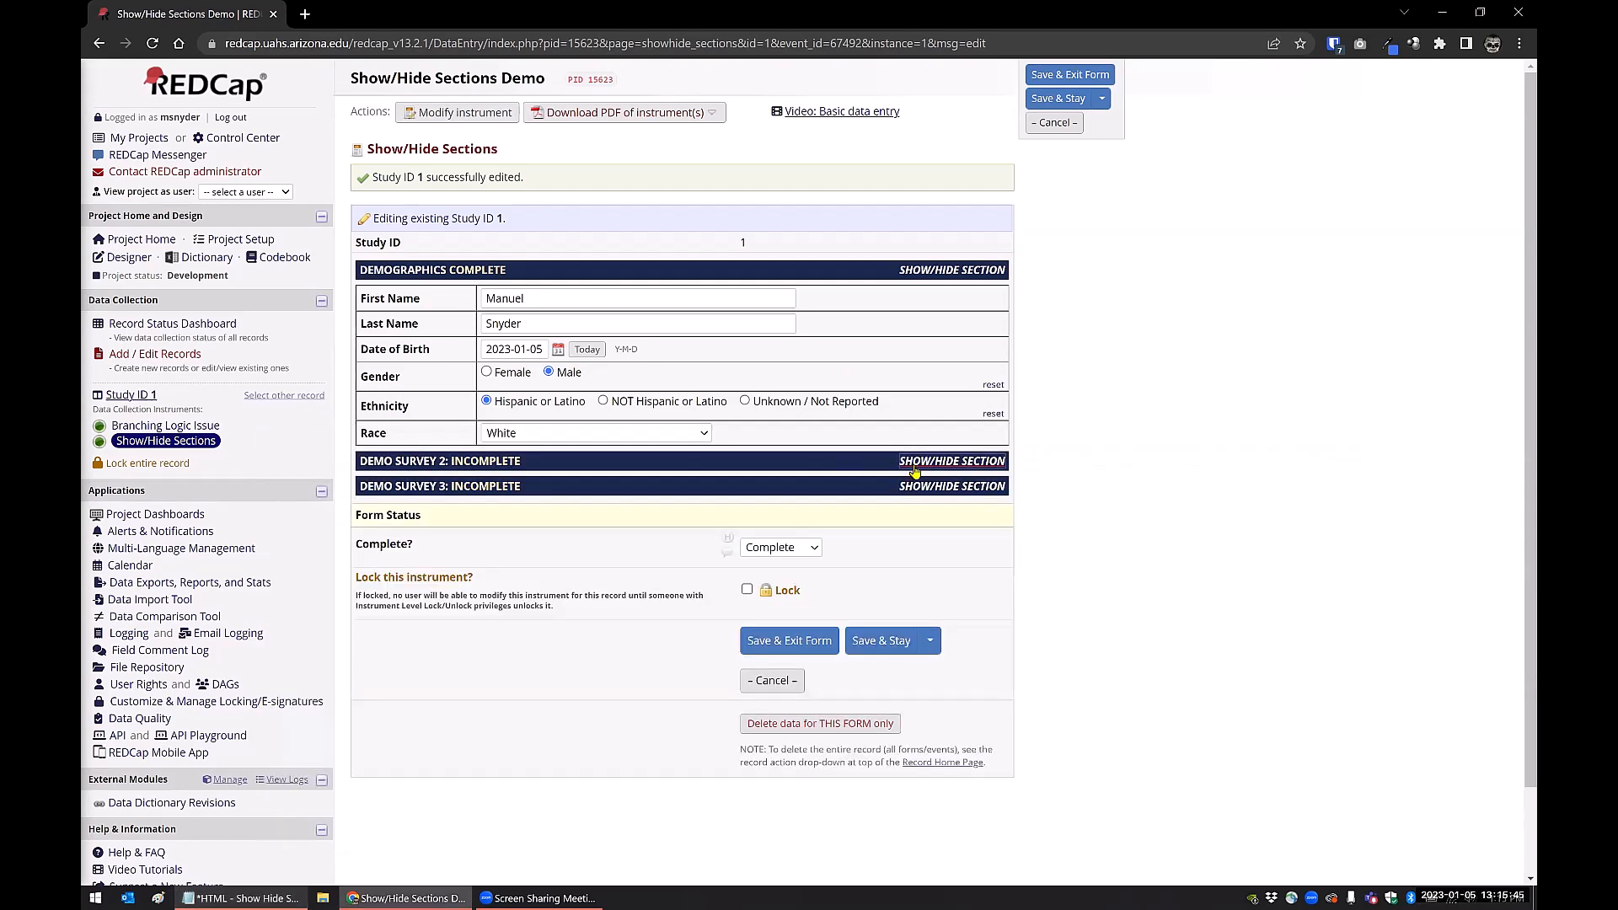
{"action": "left_click", "coordinate": [942, 465]}
{"action": "left_click", "coordinate": [942, 466]}
{"action": "left_click", "coordinate": [922, 488]}
{"action": "left_click", "coordinate": [922, 488]}
{"action": "left_click", "coordinate": [924, 271]}
{"action": "left_click", "coordinate": [924, 272]}
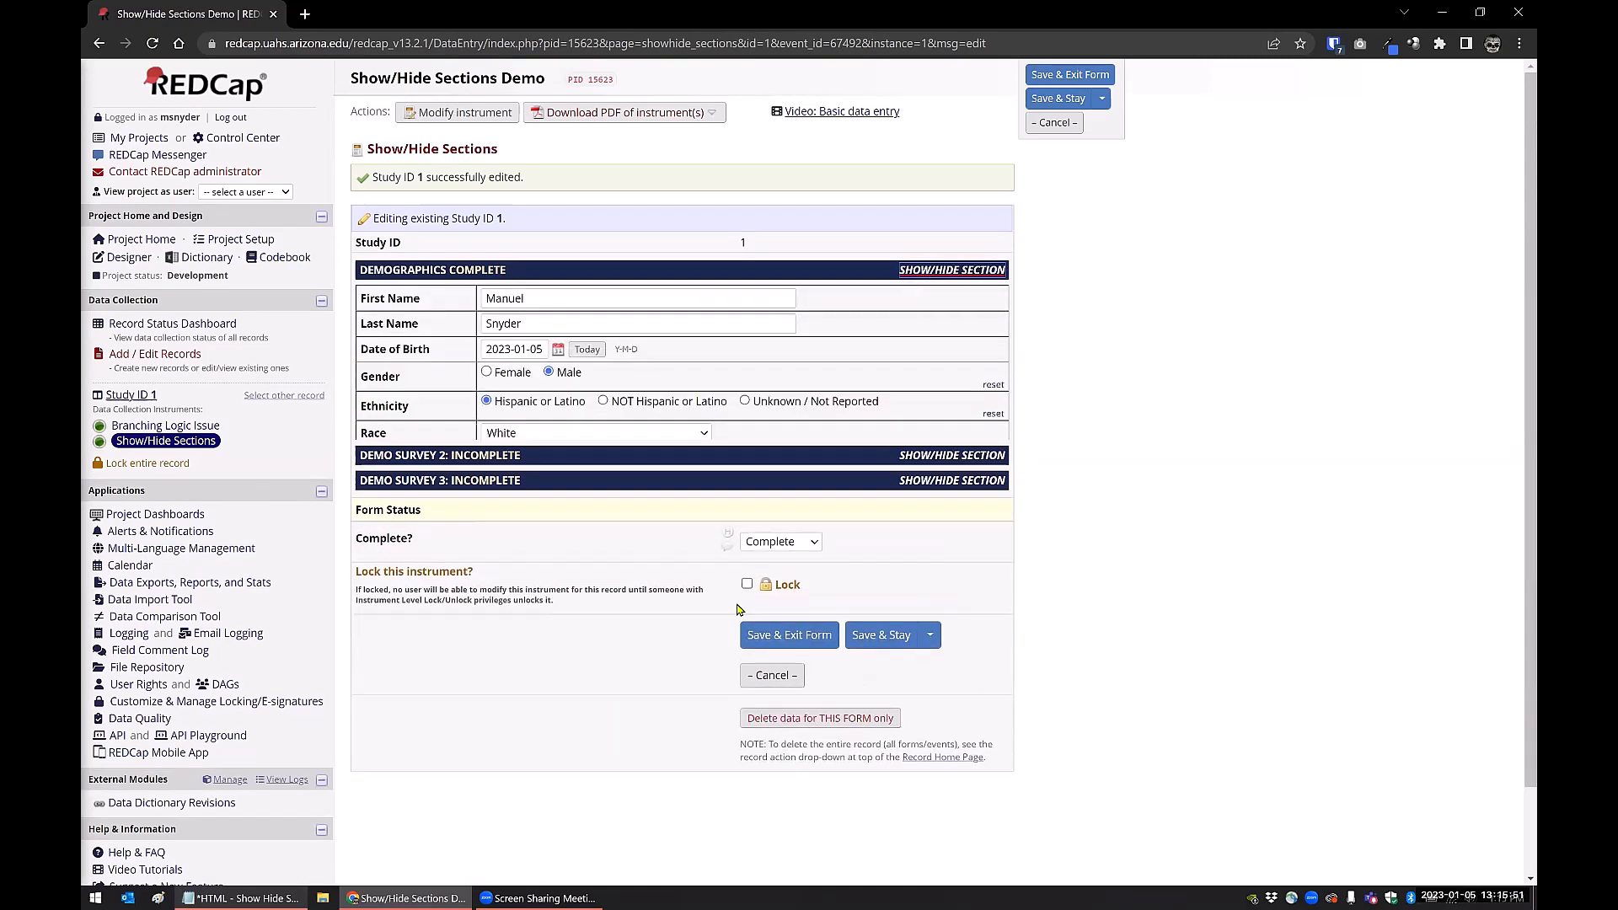
Step: Switch to the Notepad HTML and compare the link's href with the div's collapseAll id, then highlight the SHOW/HIDE span
{"action": "left_click", "coordinate": [240, 898]}
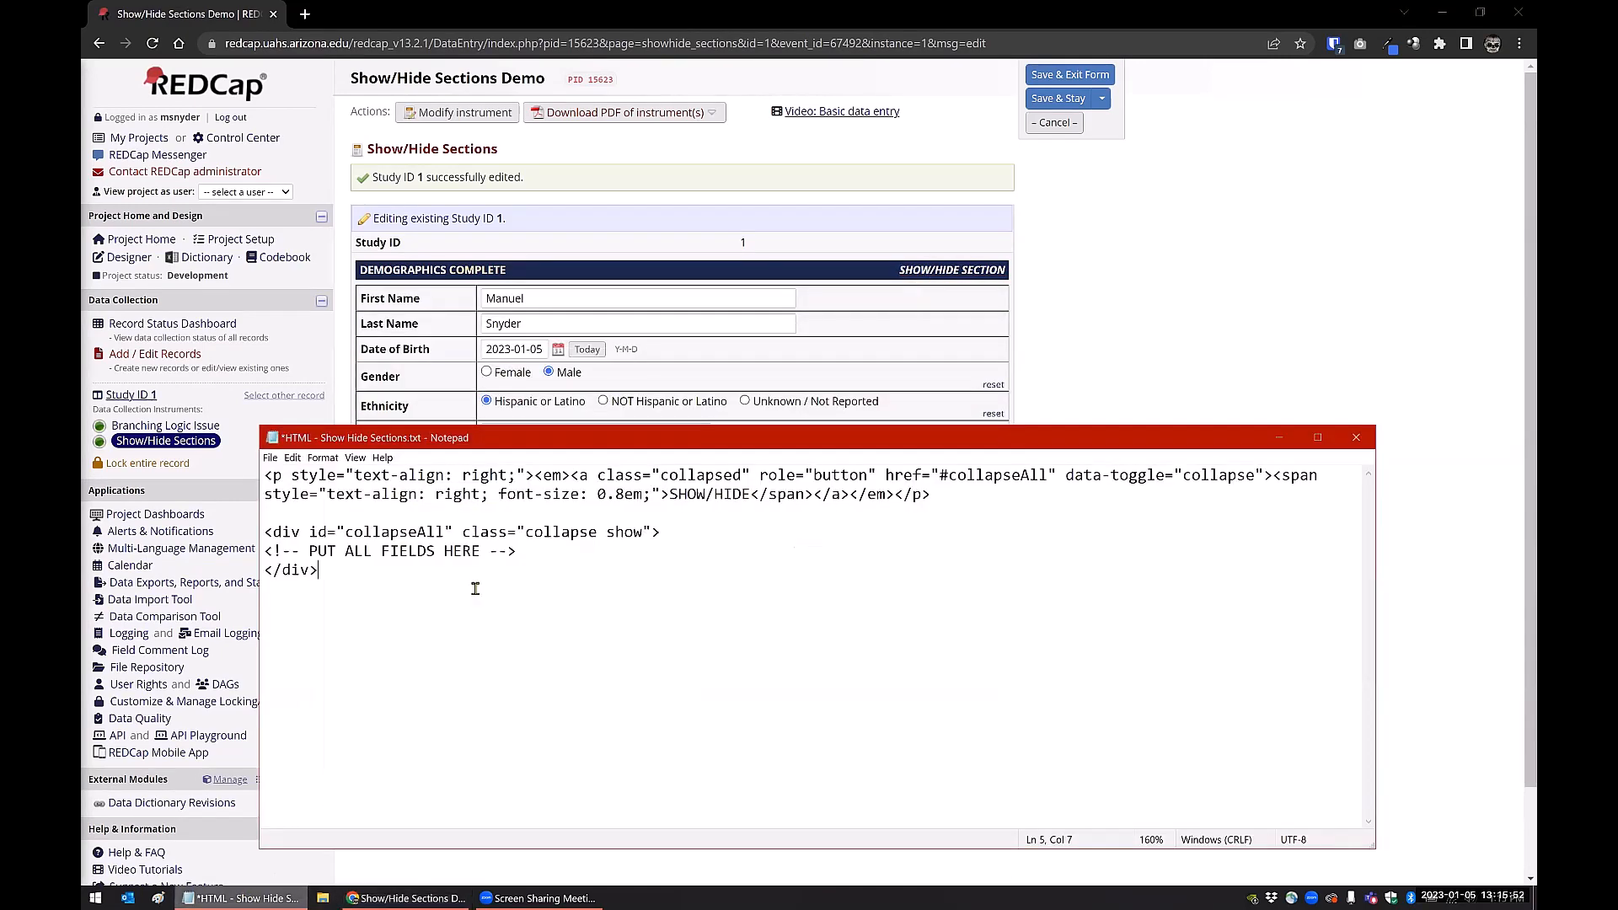
{"action": "double_click", "coordinate": [960, 478]}
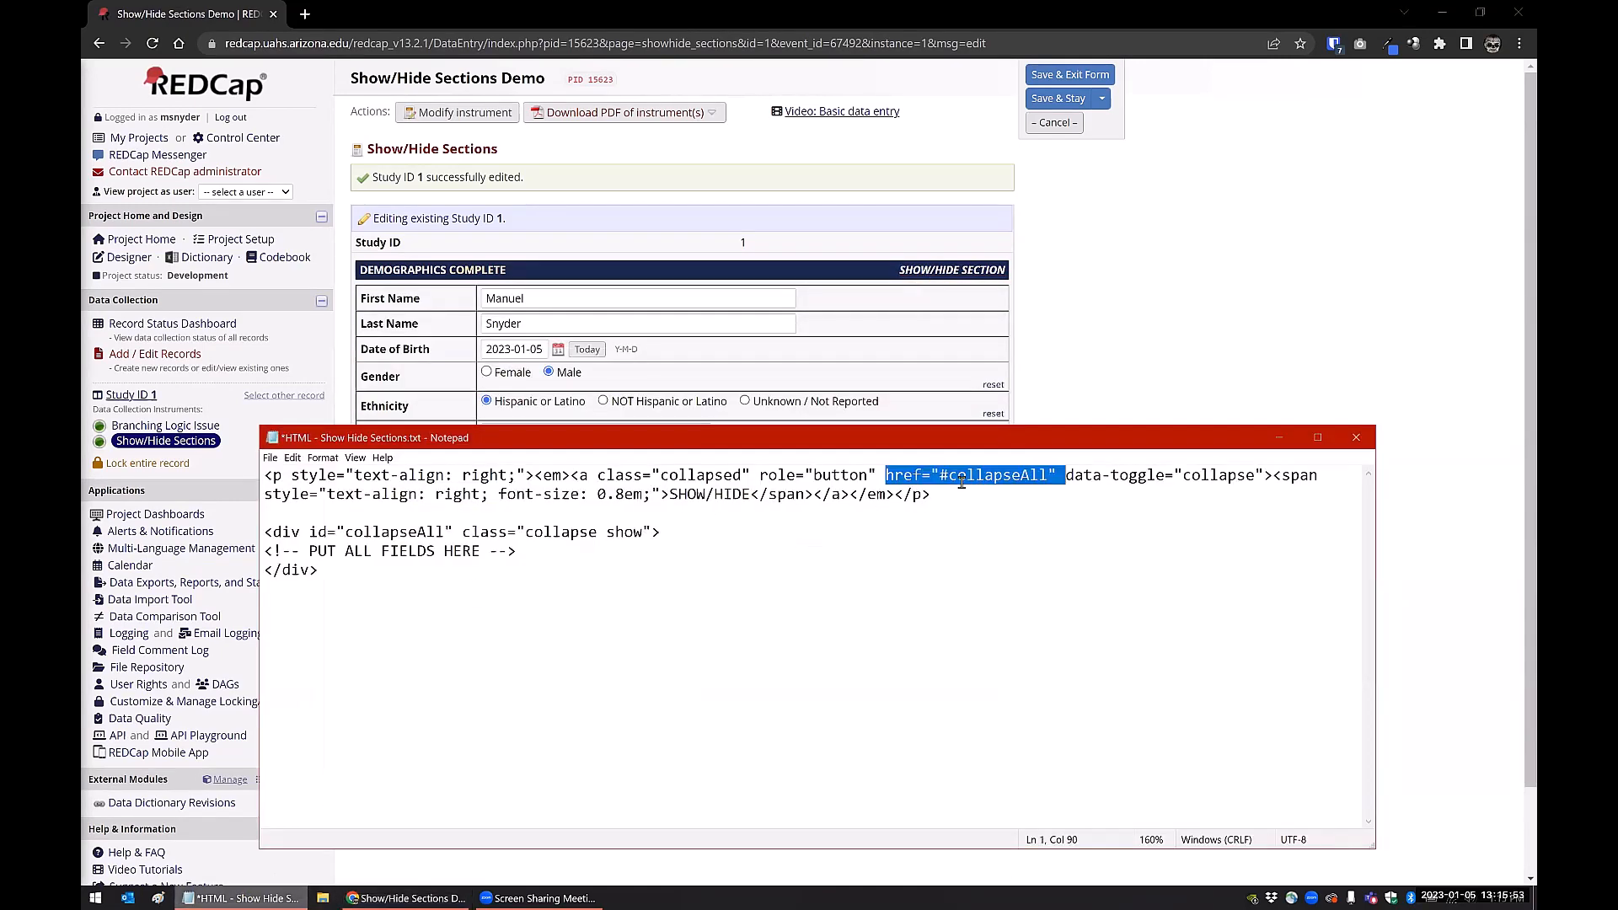
{"action": "double_click", "coordinate": [384, 533]}
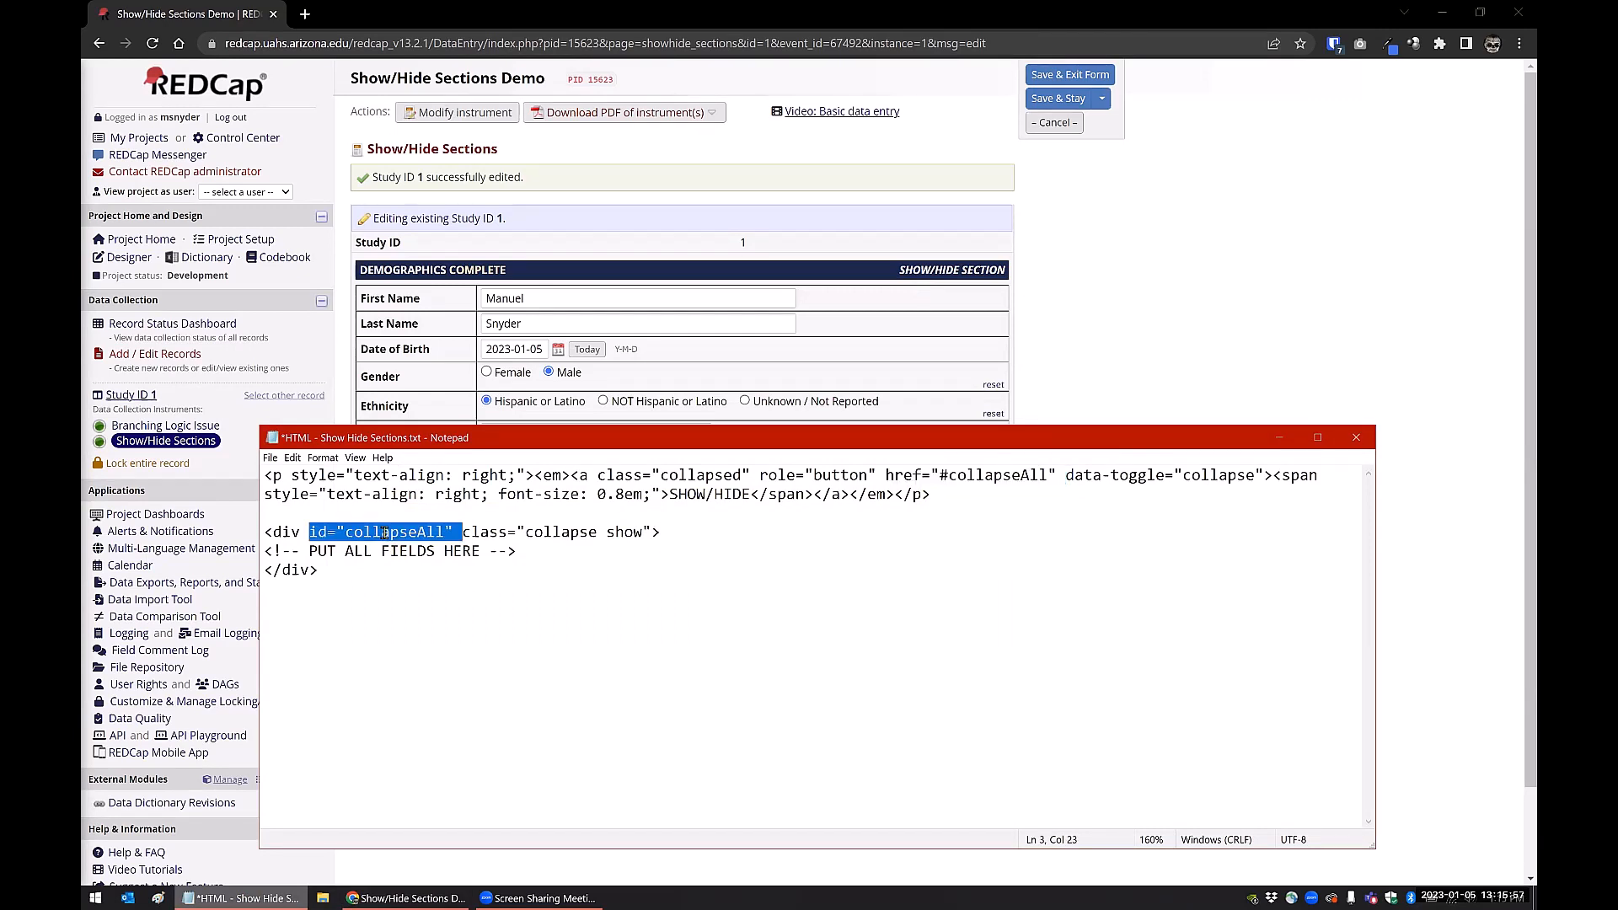
{"action": "left_click", "coordinate": [622, 581]}
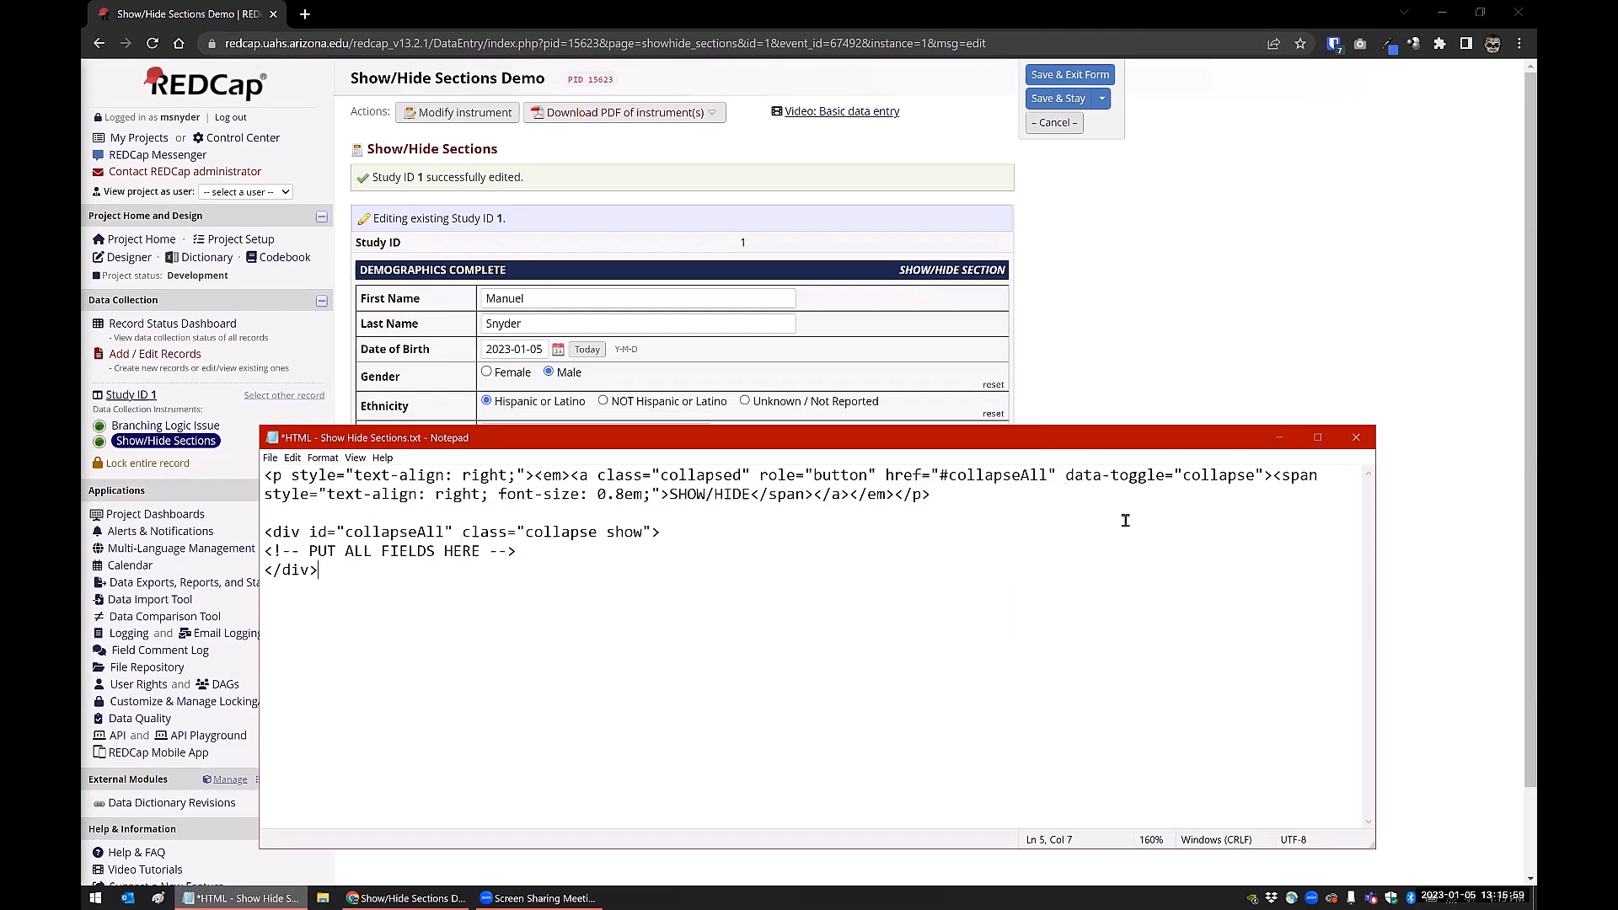
{"action": "left_click_drag", "start_coordinate": [1280, 476], "coordinate": [659, 519]}
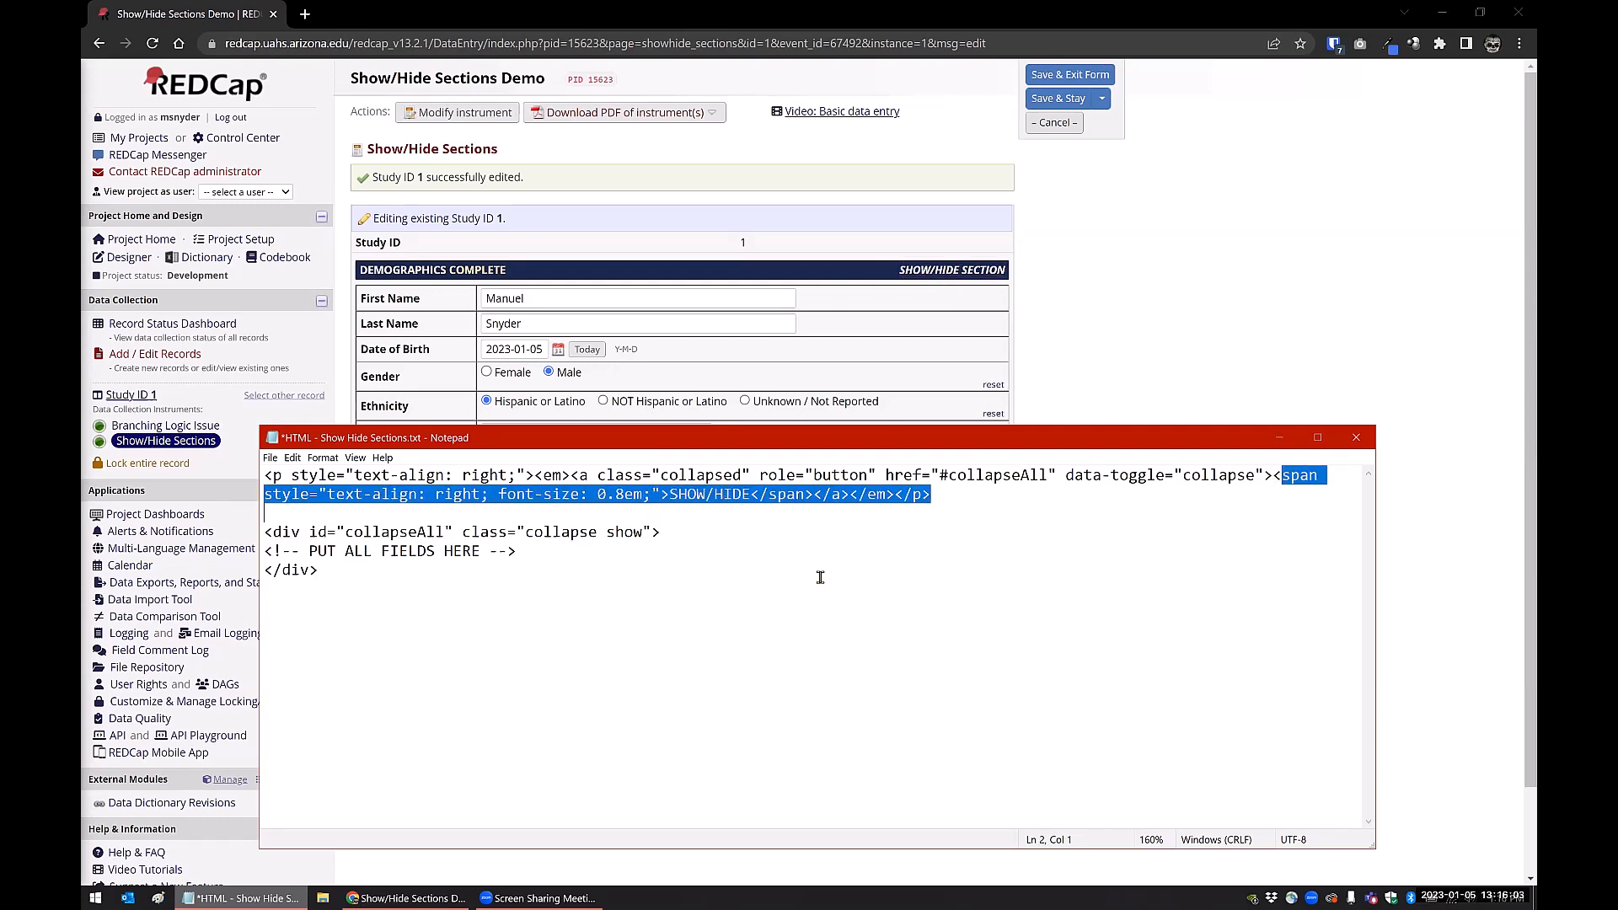
Step: Switch back to REDCap, open the Show/Hide Sections instrument in the Online Designer and review its section tables and embedded fields
{"action": "left_click", "coordinate": [1104, 330]}
{"action": "left_click", "coordinate": [140, 263]}
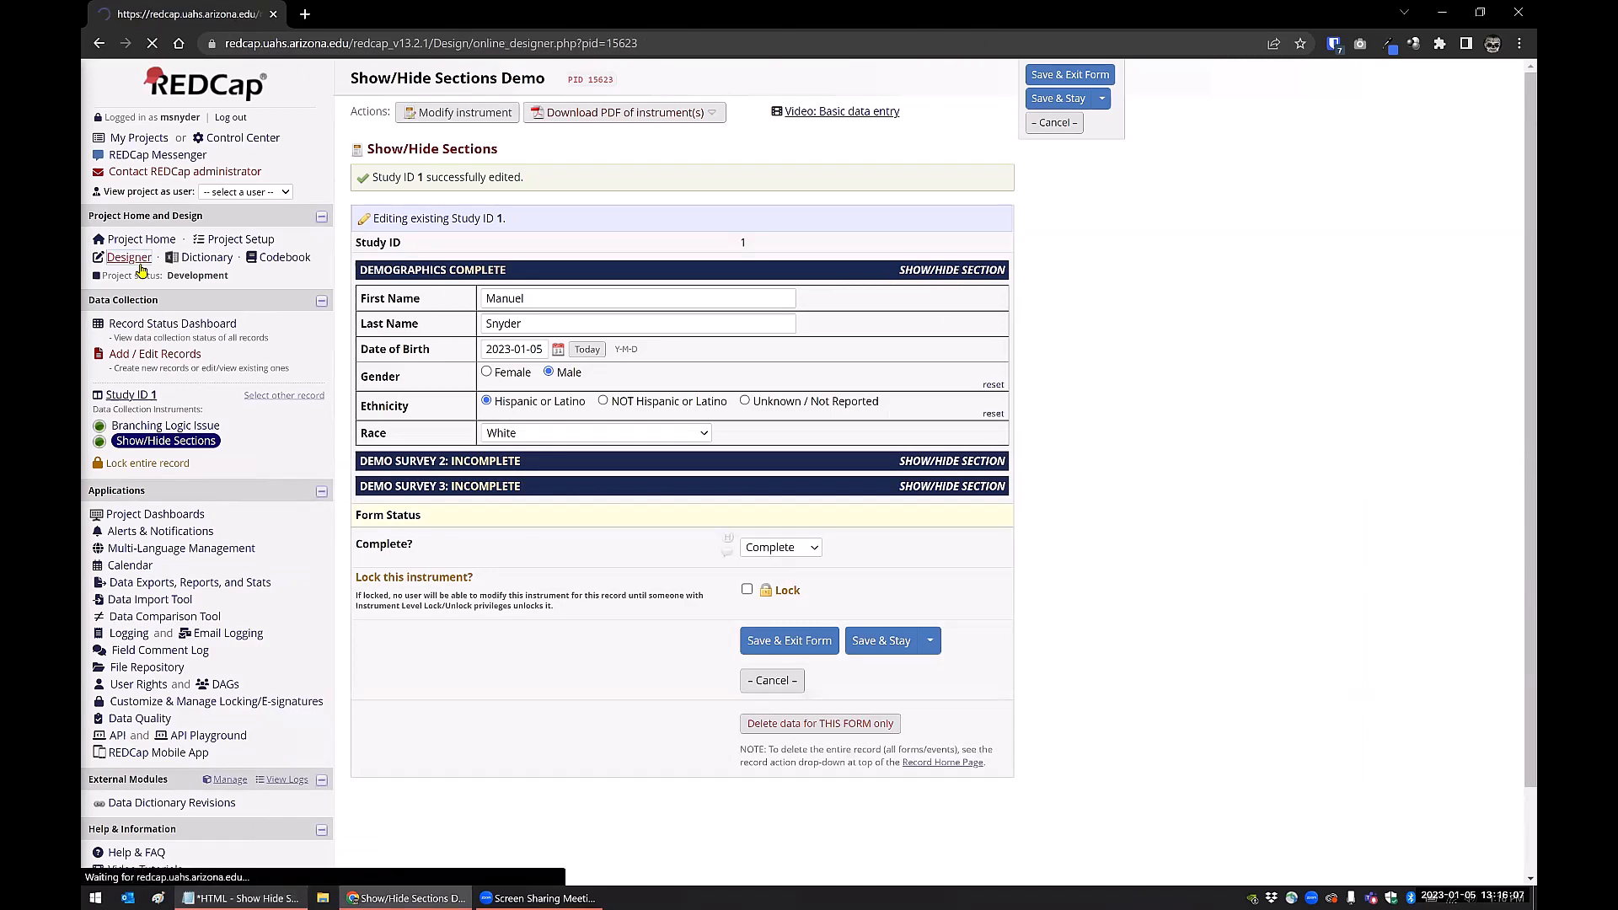
{"action": "left_click", "coordinate": [392, 421]}
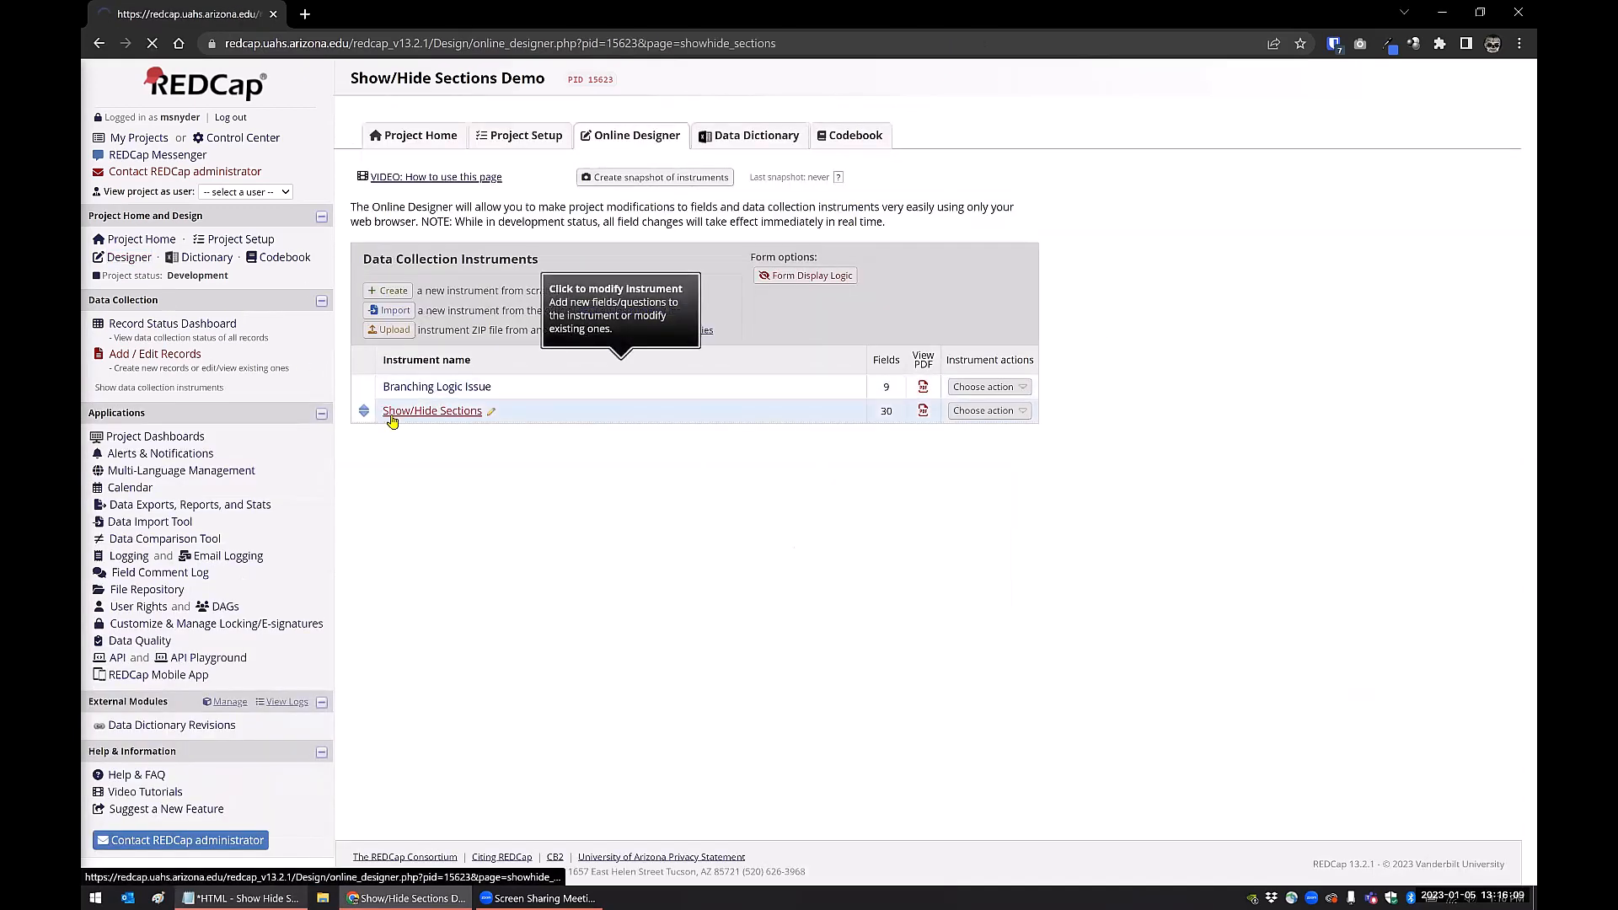
{"action": "scroll", "coordinate": [998, 442], "scroll_direction": "down", "scroll_amount": 2}
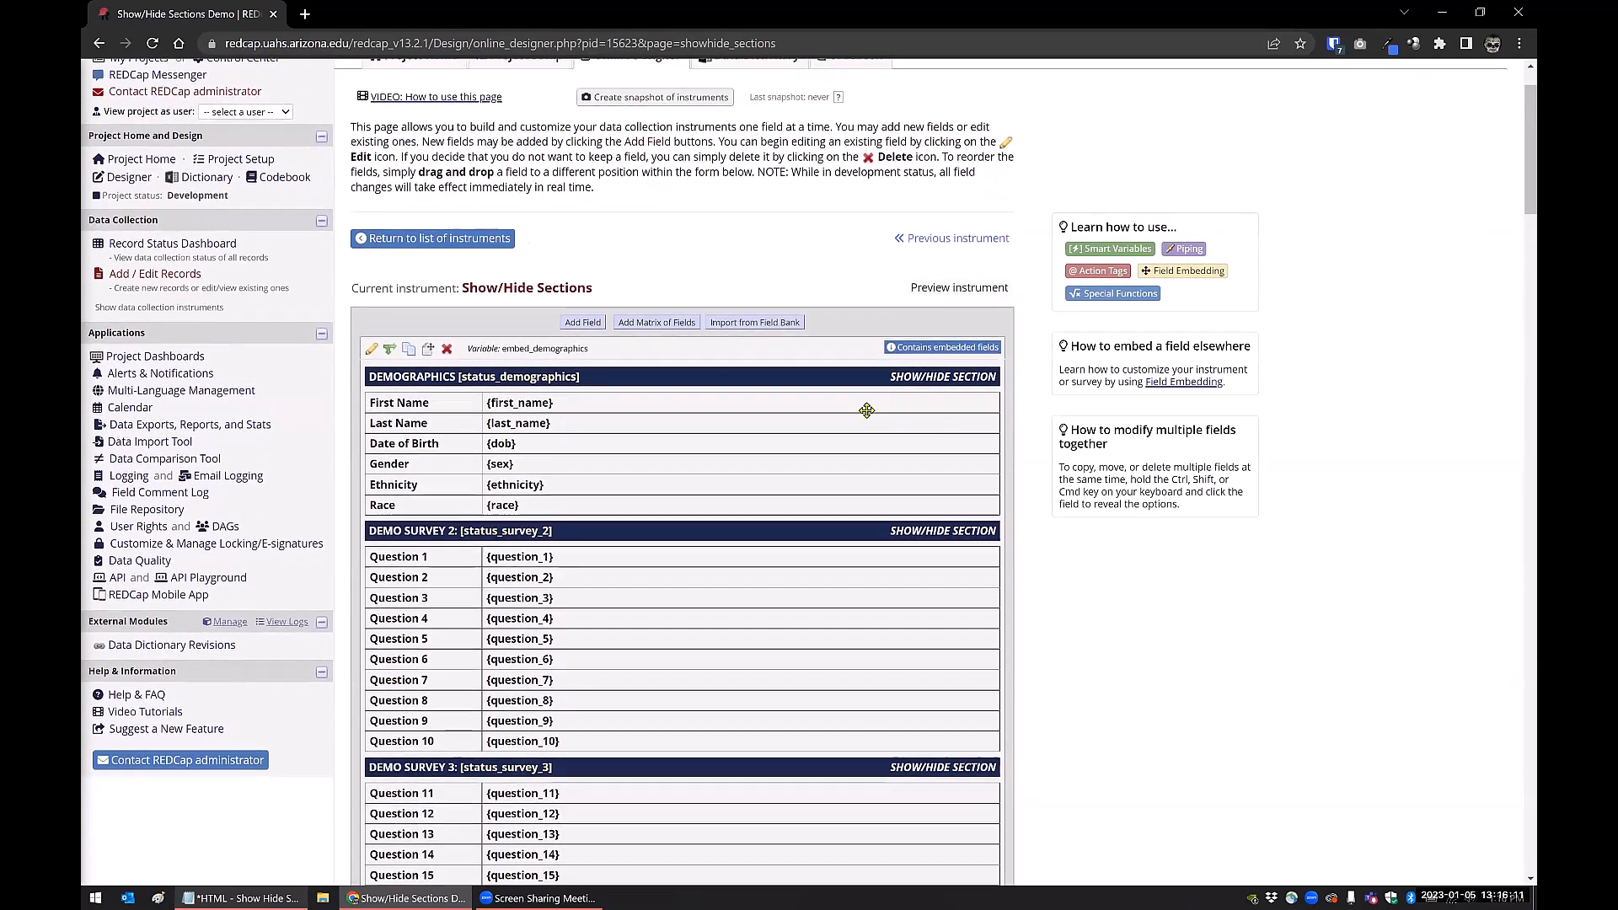
{"action": "scroll", "coordinate": [590, 354], "scroll_direction": "down", "scroll_amount": 2}
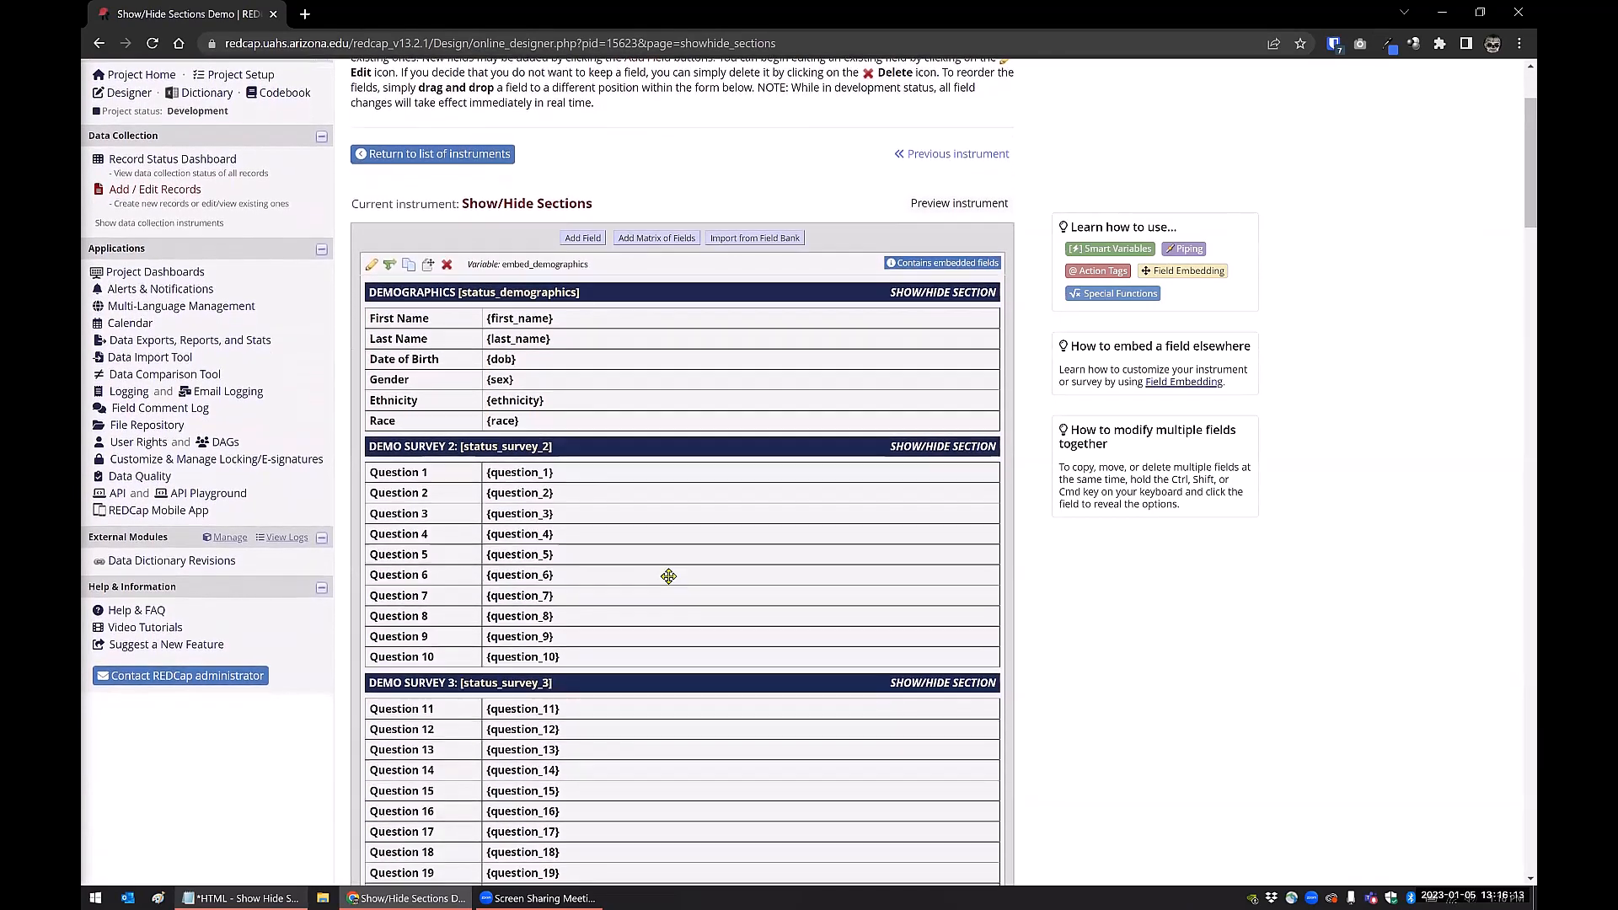
{"action": "scroll", "coordinate": [649, 724], "scroll_direction": "down", "scroll_amount": 4}
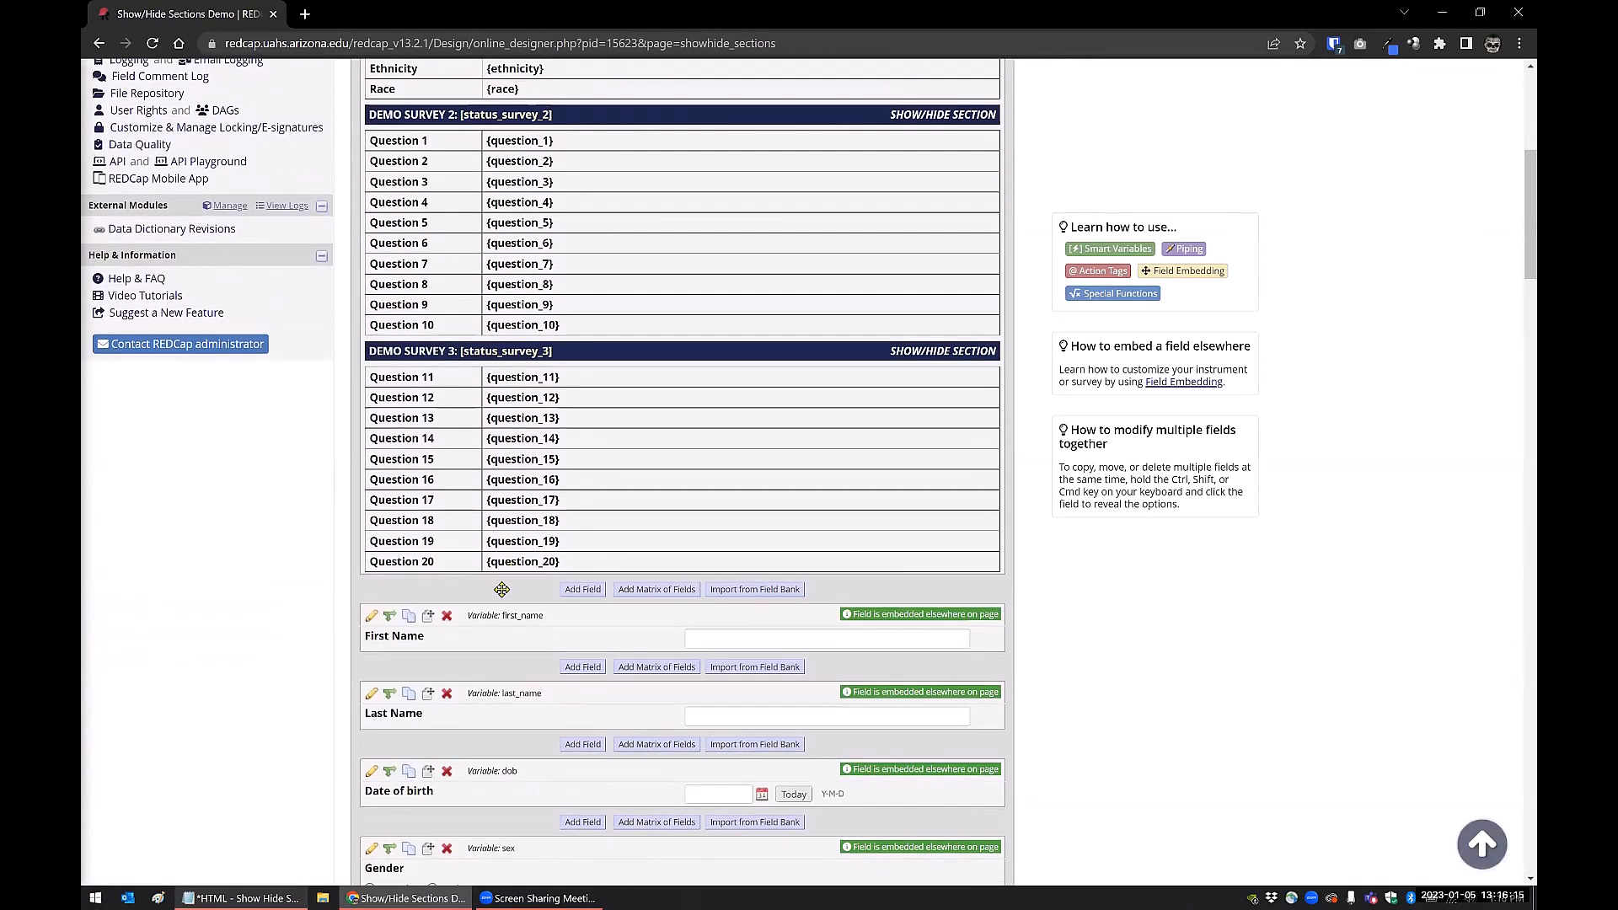
{"action": "scroll", "coordinate": [375, 375], "scroll_direction": "up", "scroll_amount": 5}
Step: Open the embed_demographics descriptive field for editing and display the HTML source code of its label
{"action": "left_click", "coordinate": [370, 349]}
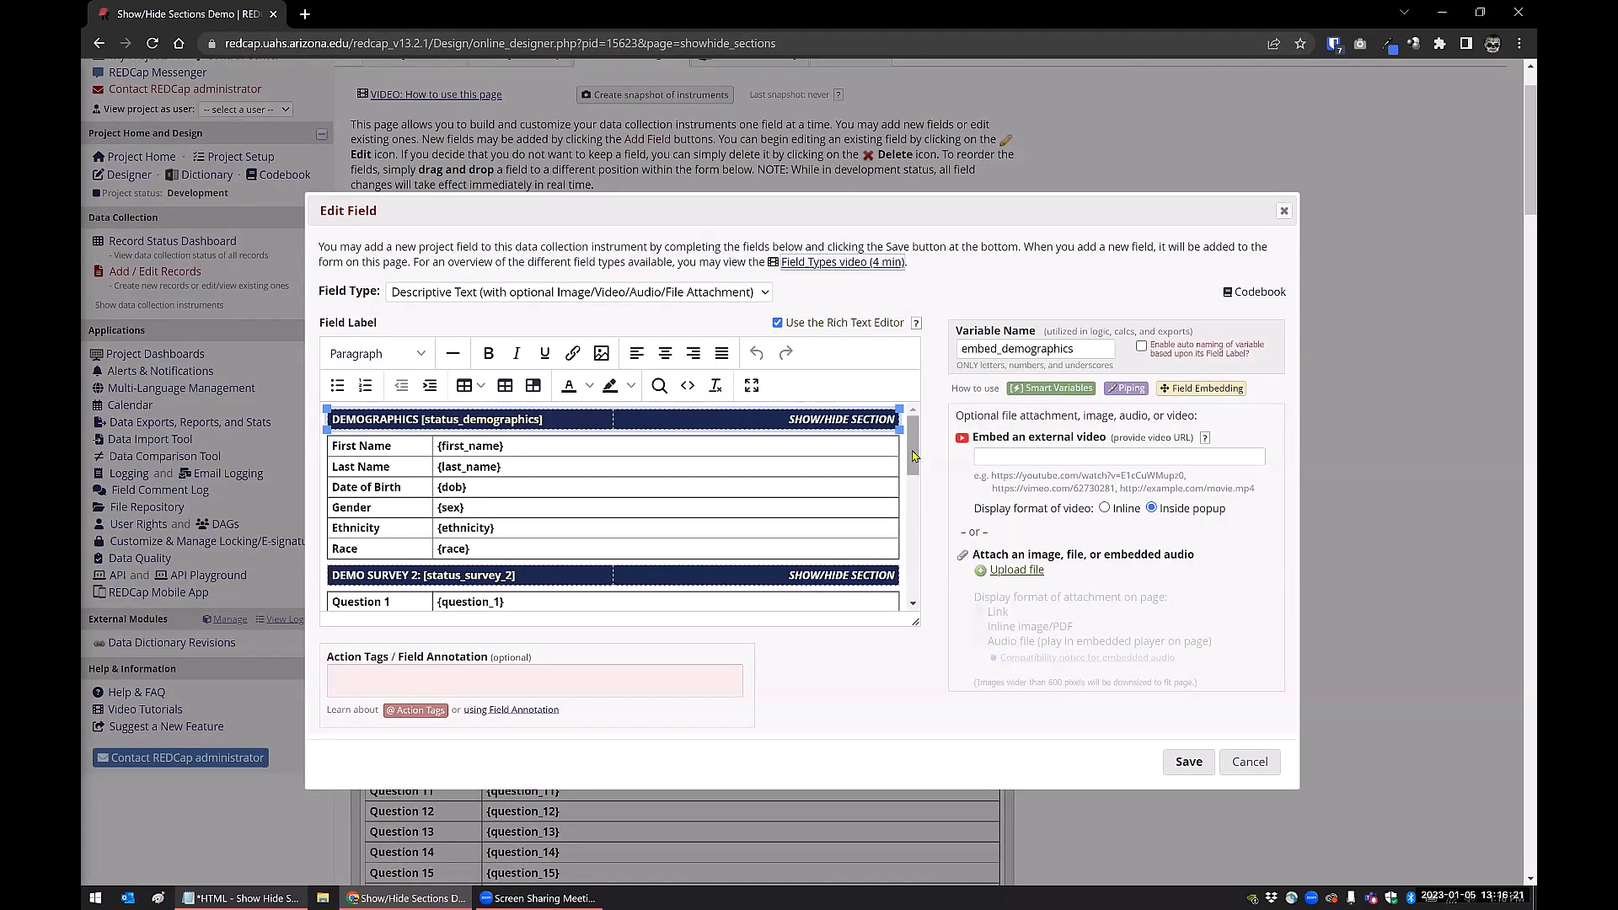
{"action": "scroll", "coordinate": [917, 472], "scroll_direction": "down", "scroll_amount": 10}
{"action": "mouse_move", "coordinate": [916, 477]}
{"action": "left_mouse_down"}
{"action": "mouse_move", "coordinate": [912, 459]}
{"action": "mouse_move", "coordinate": [911, 611]}
{"action": "mouse_move", "coordinate": [912, 451]}
{"action": "left_mouse_up"}
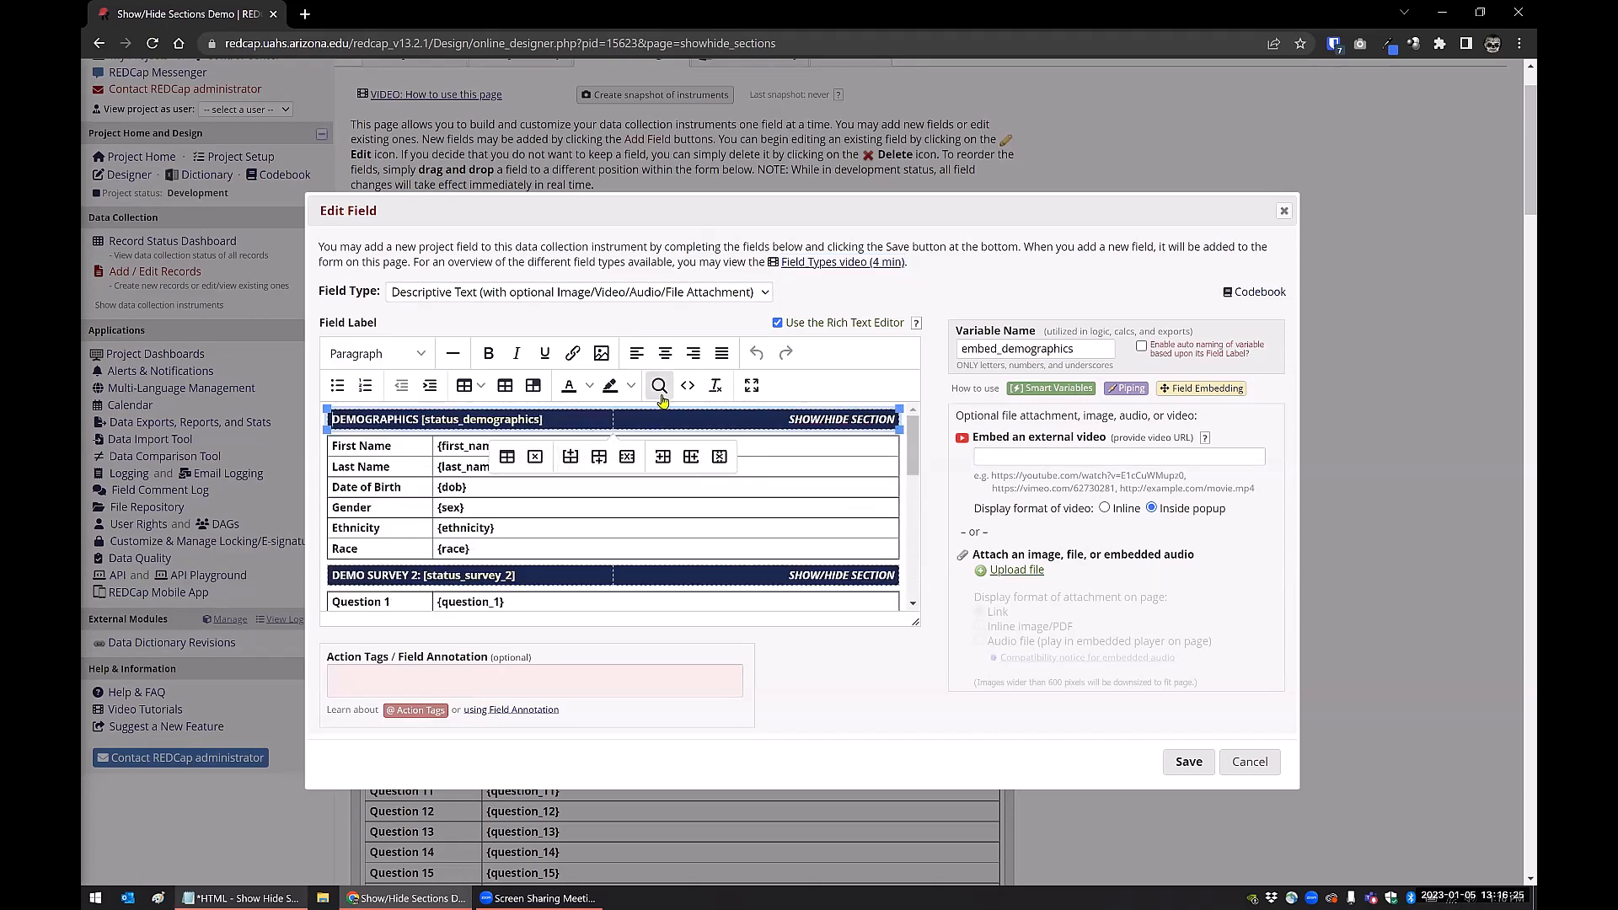
{"action": "left_click", "coordinate": [688, 385]}
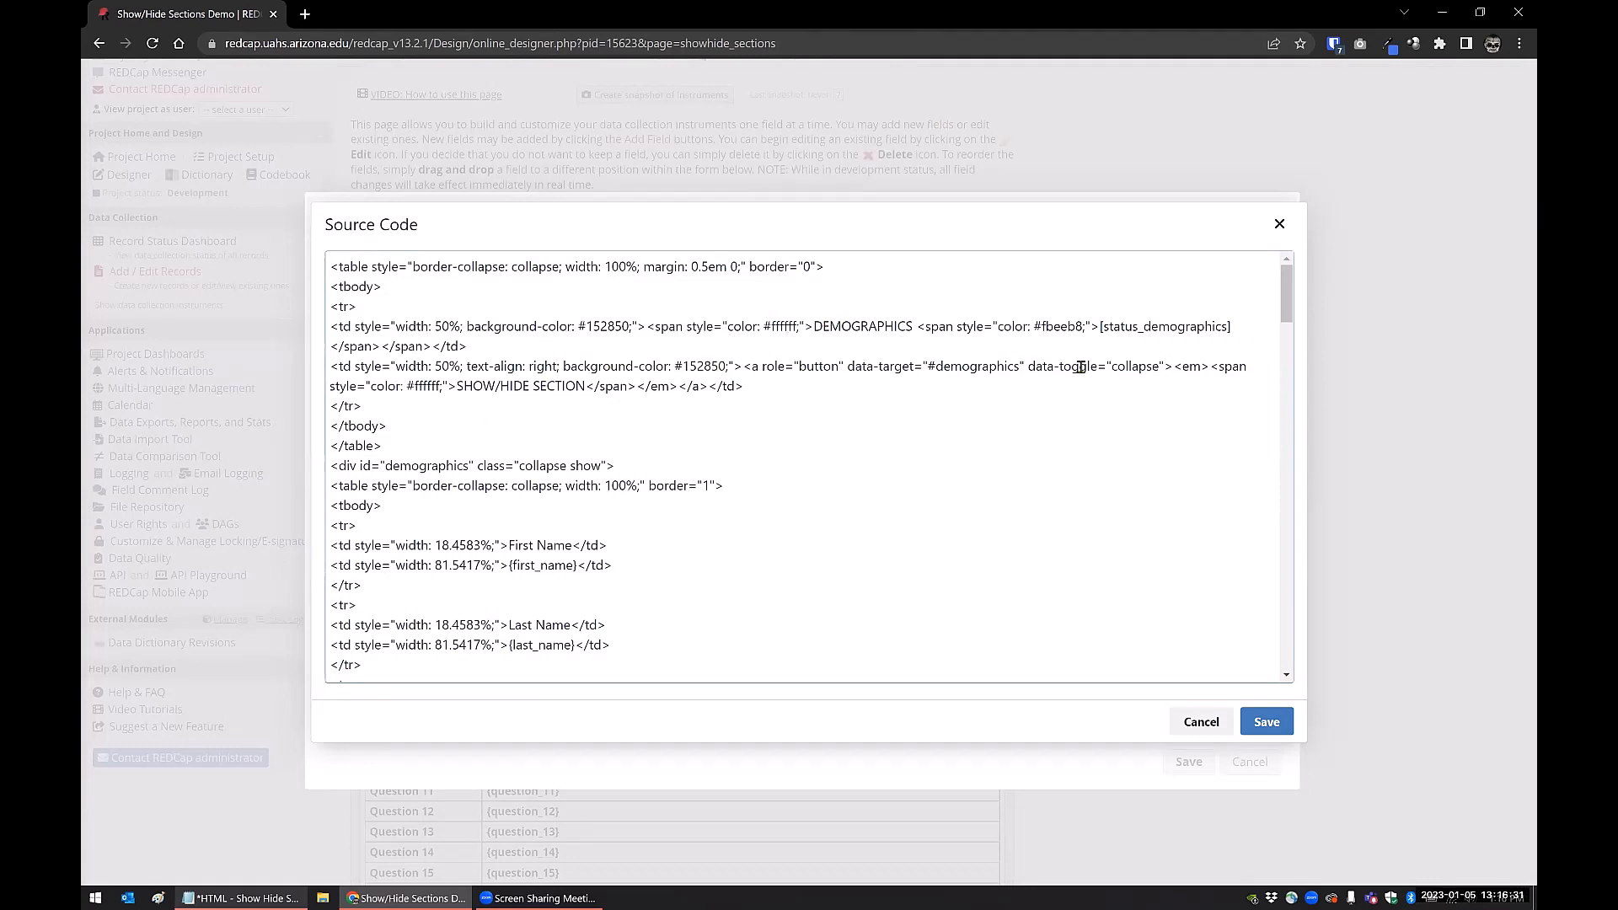
Step: Examine the Demographics link's data-toggle and data-target attributes and compare the target with the demographics div id
{"action": "left_click_drag", "start_coordinate": [1029, 368], "coordinate": [1163, 366]}
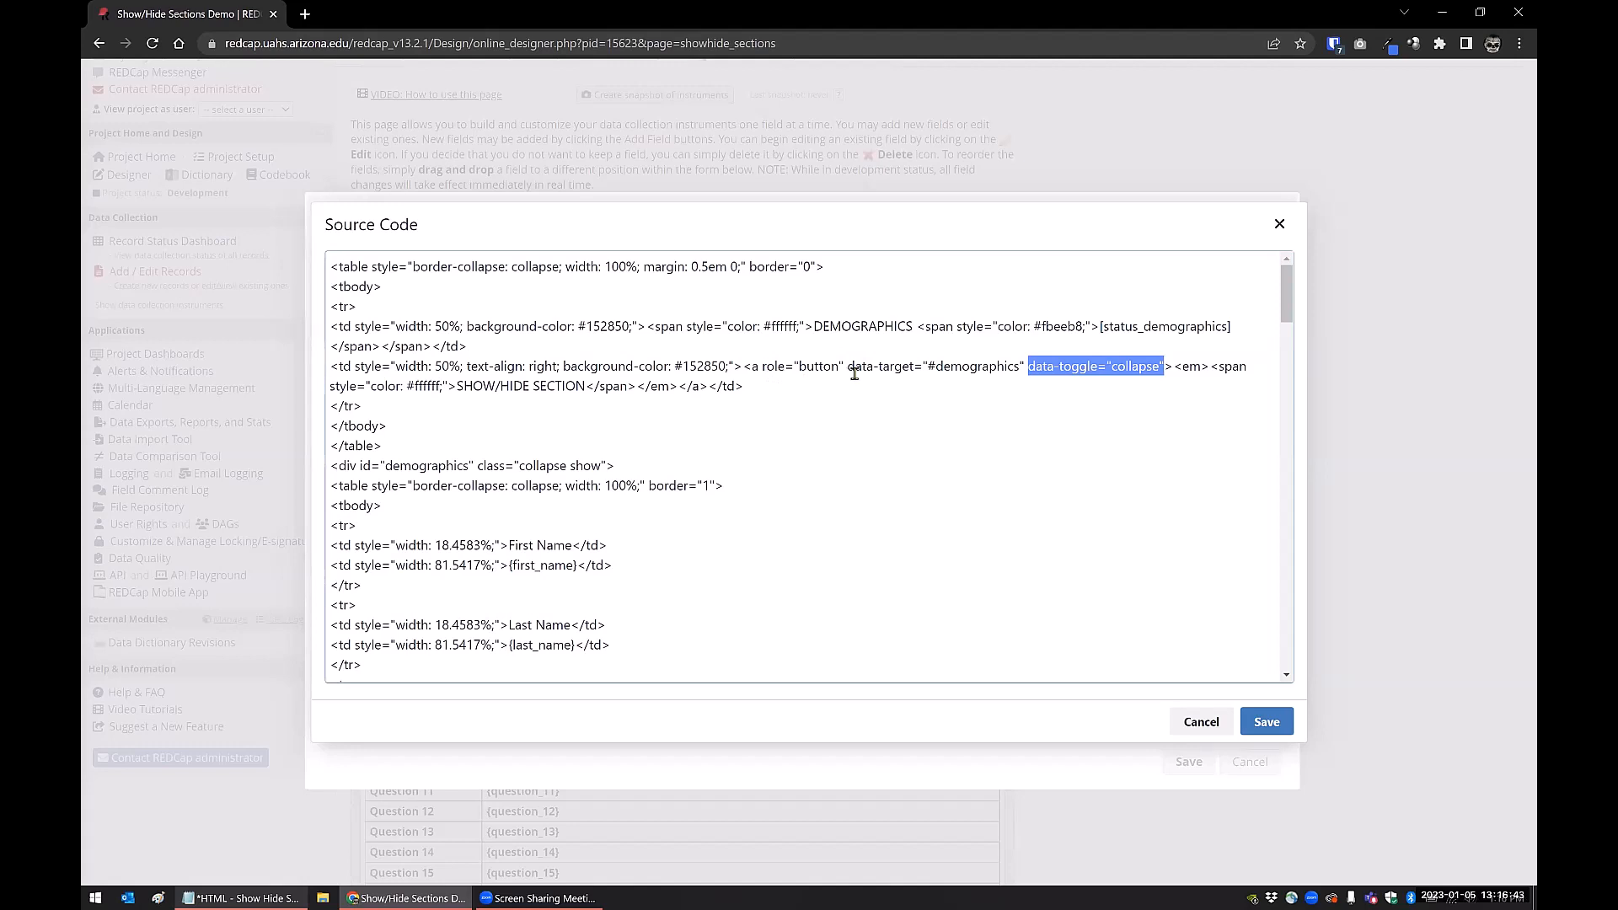
{"action": "left_click_drag", "start_coordinate": [847, 367], "coordinate": [1022, 366]}
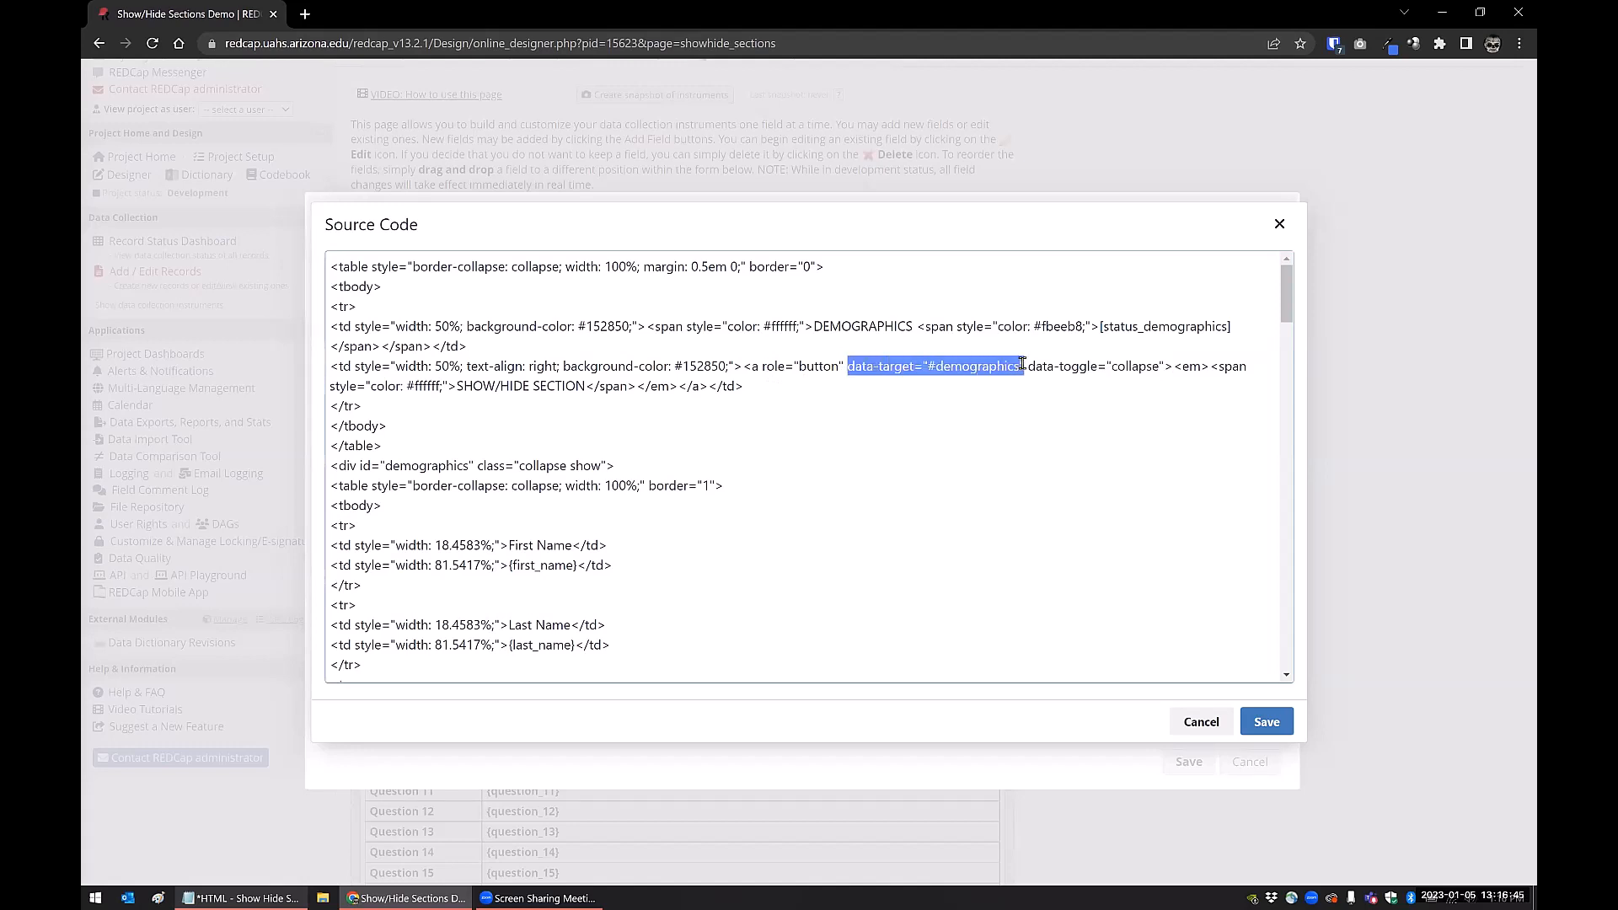
{"action": "left_click", "coordinate": [886, 382]}
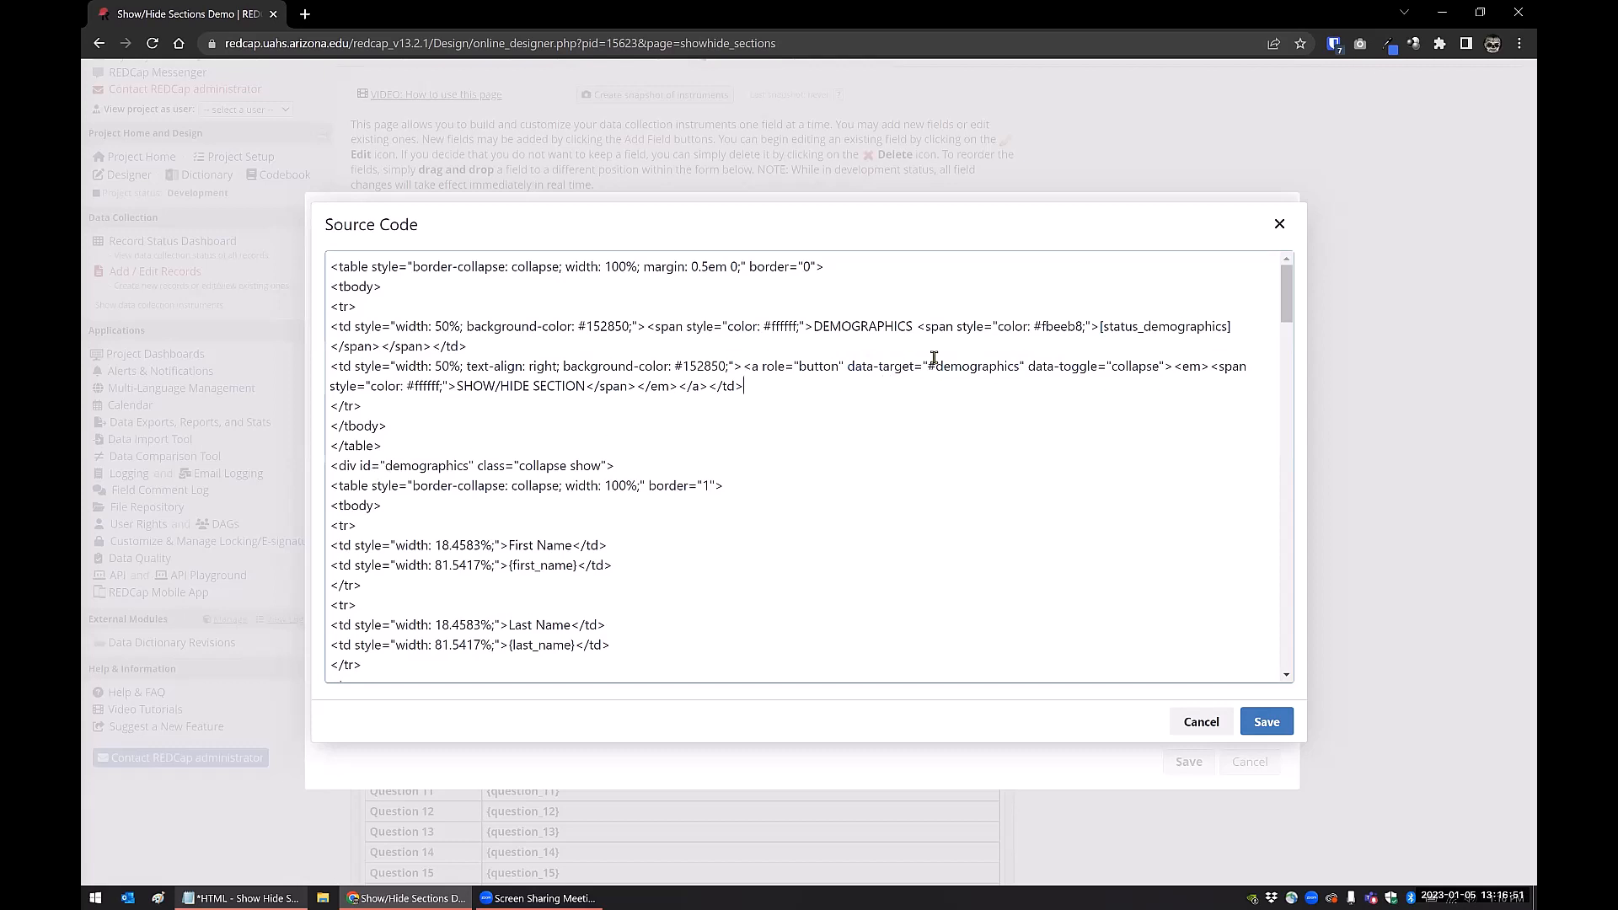
{"action": "double_click", "coordinate": [966, 364]}
{"action": "double_click", "coordinate": [424, 463]}
{"action": "left_click", "coordinate": [883, 423]}
{"action": "double_click", "coordinate": [966, 363]}
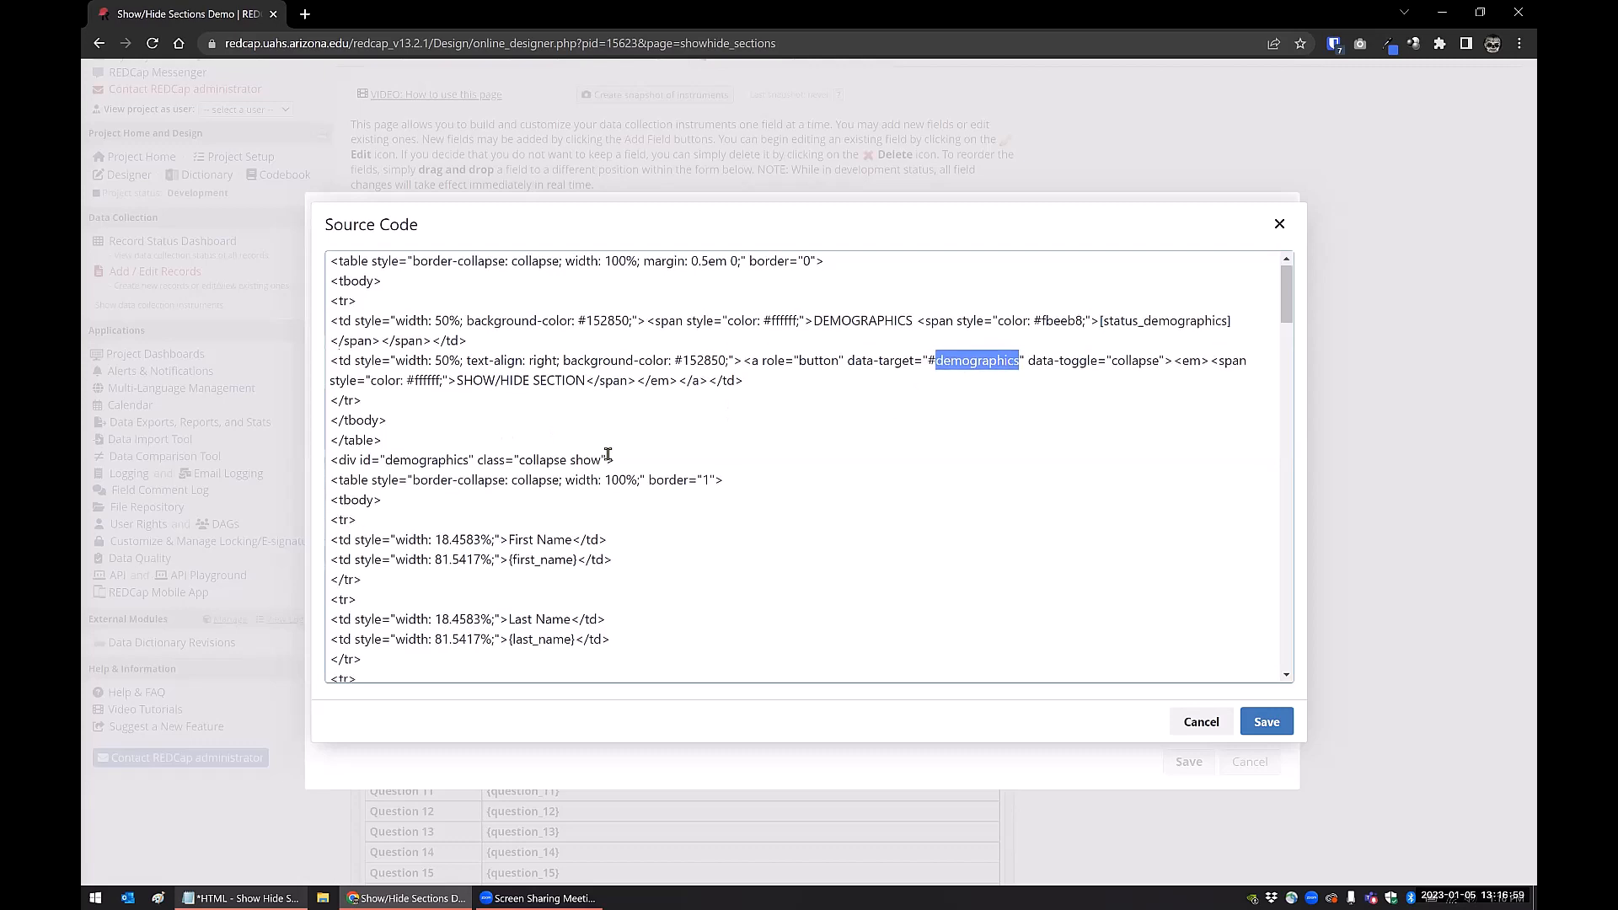
Step: Examine the data-target values of the Demo Survey 2 and 3 links, then close the source code and field editor without saving
{"action": "scroll", "coordinate": [661, 444], "scroll_direction": "down", "scroll_amount": 8}
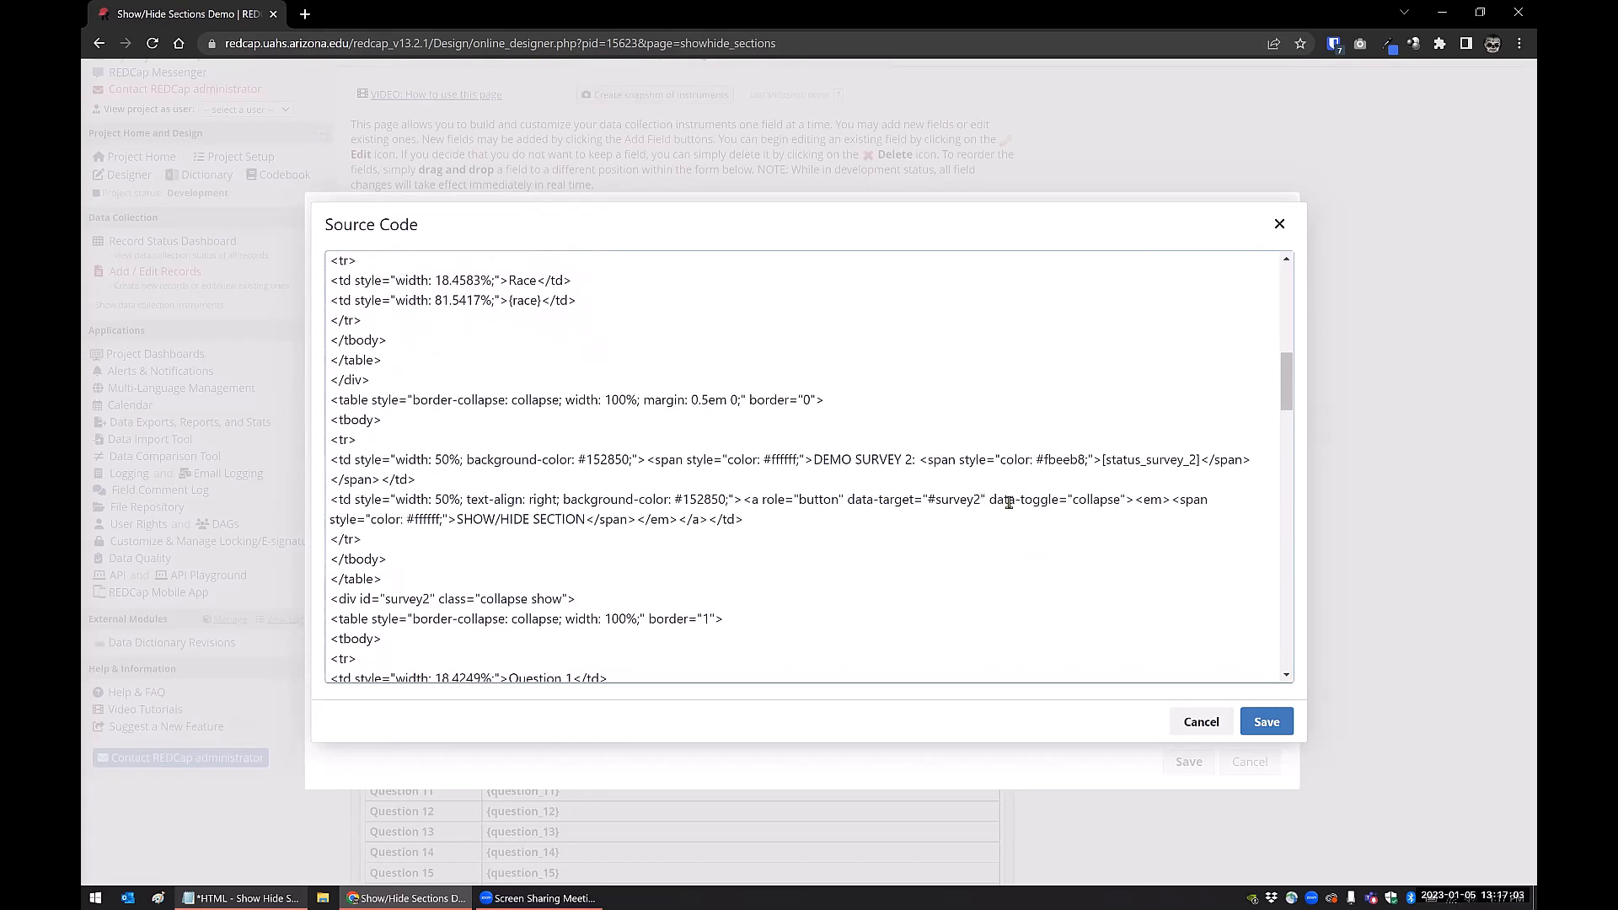
{"action": "double_click", "coordinate": [949, 502]}
{"action": "scroll", "coordinate": [949, 502], "scroll_direction": "down", "scroll_amount": 10}
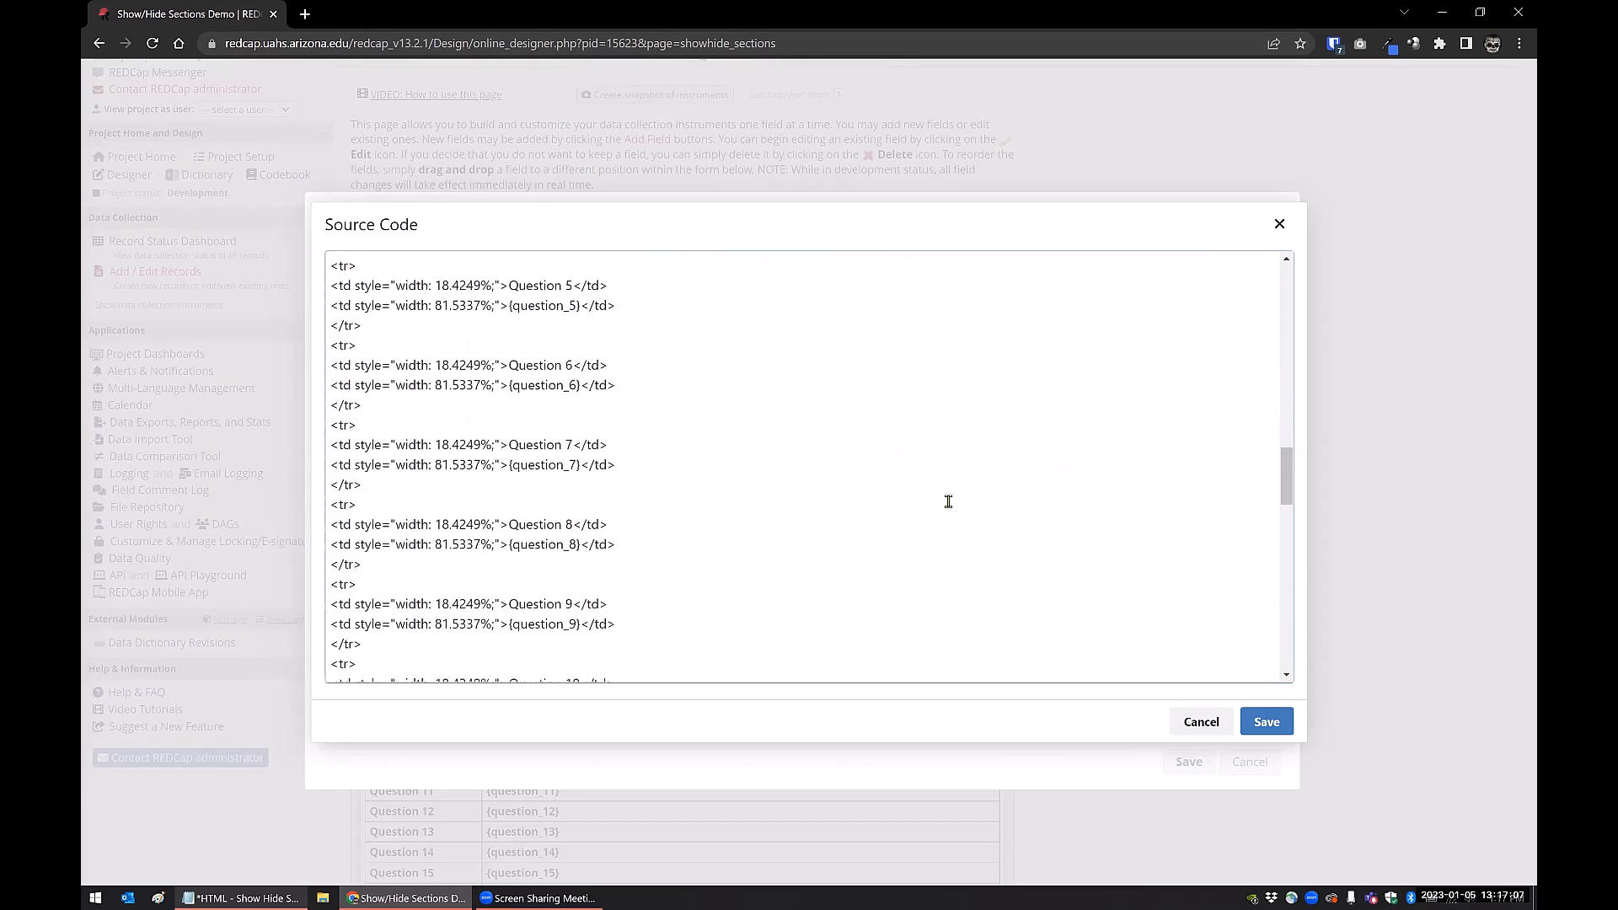
{"action": "scroll", "coordinate": [949, 502], "scroll_direction": "down", "scroll_amount": 3}
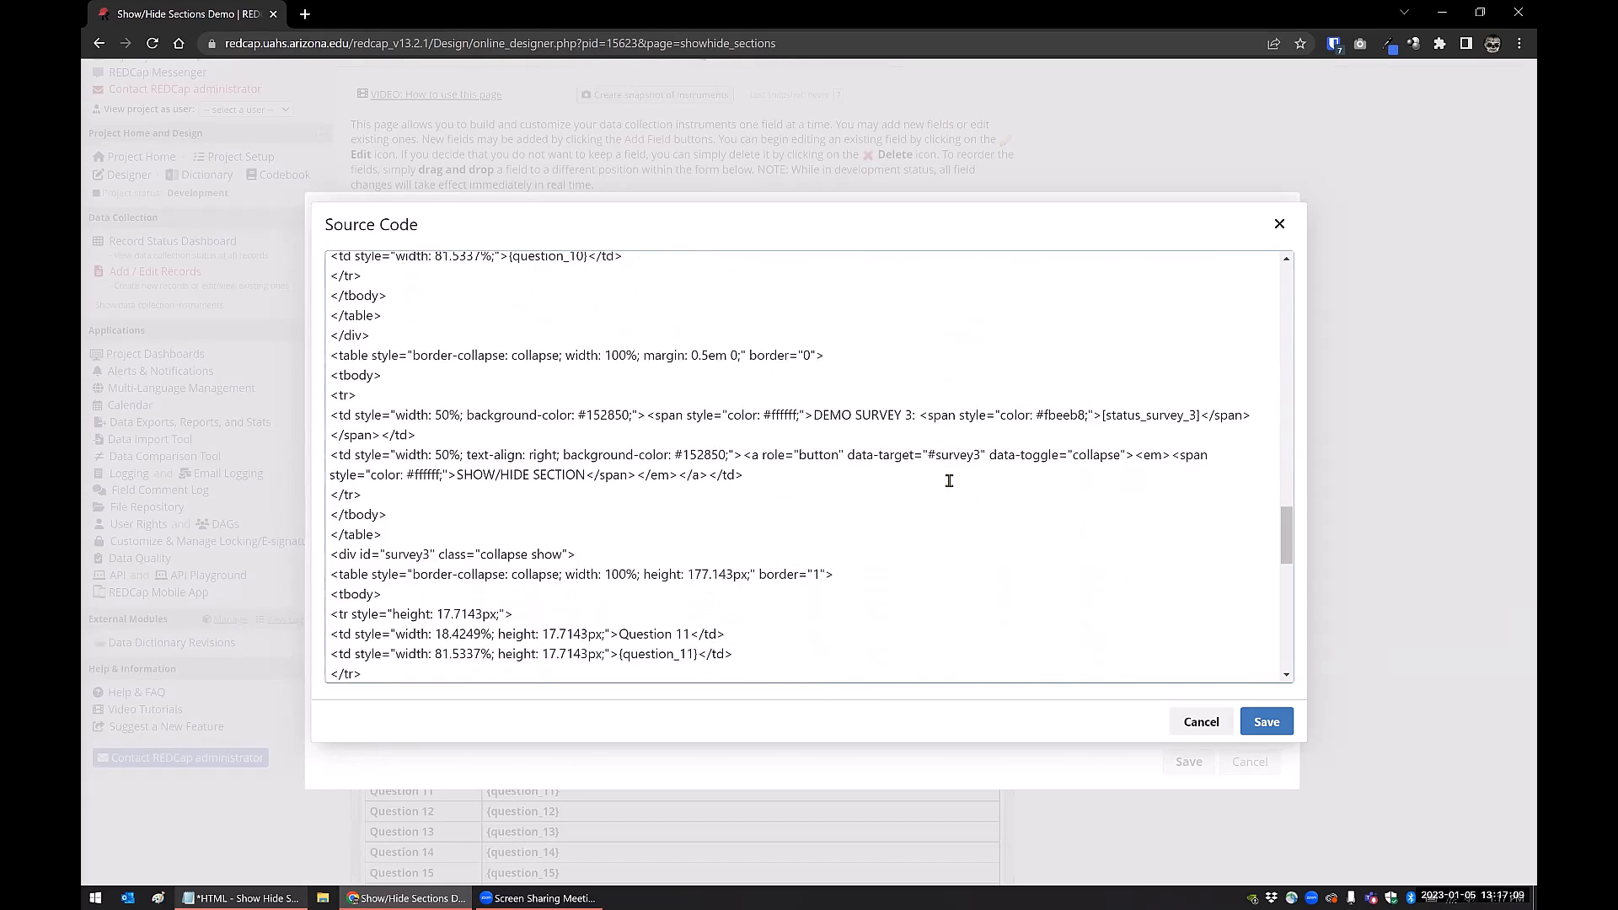
{"action": "double_click", "coordinate": [945, 454]}
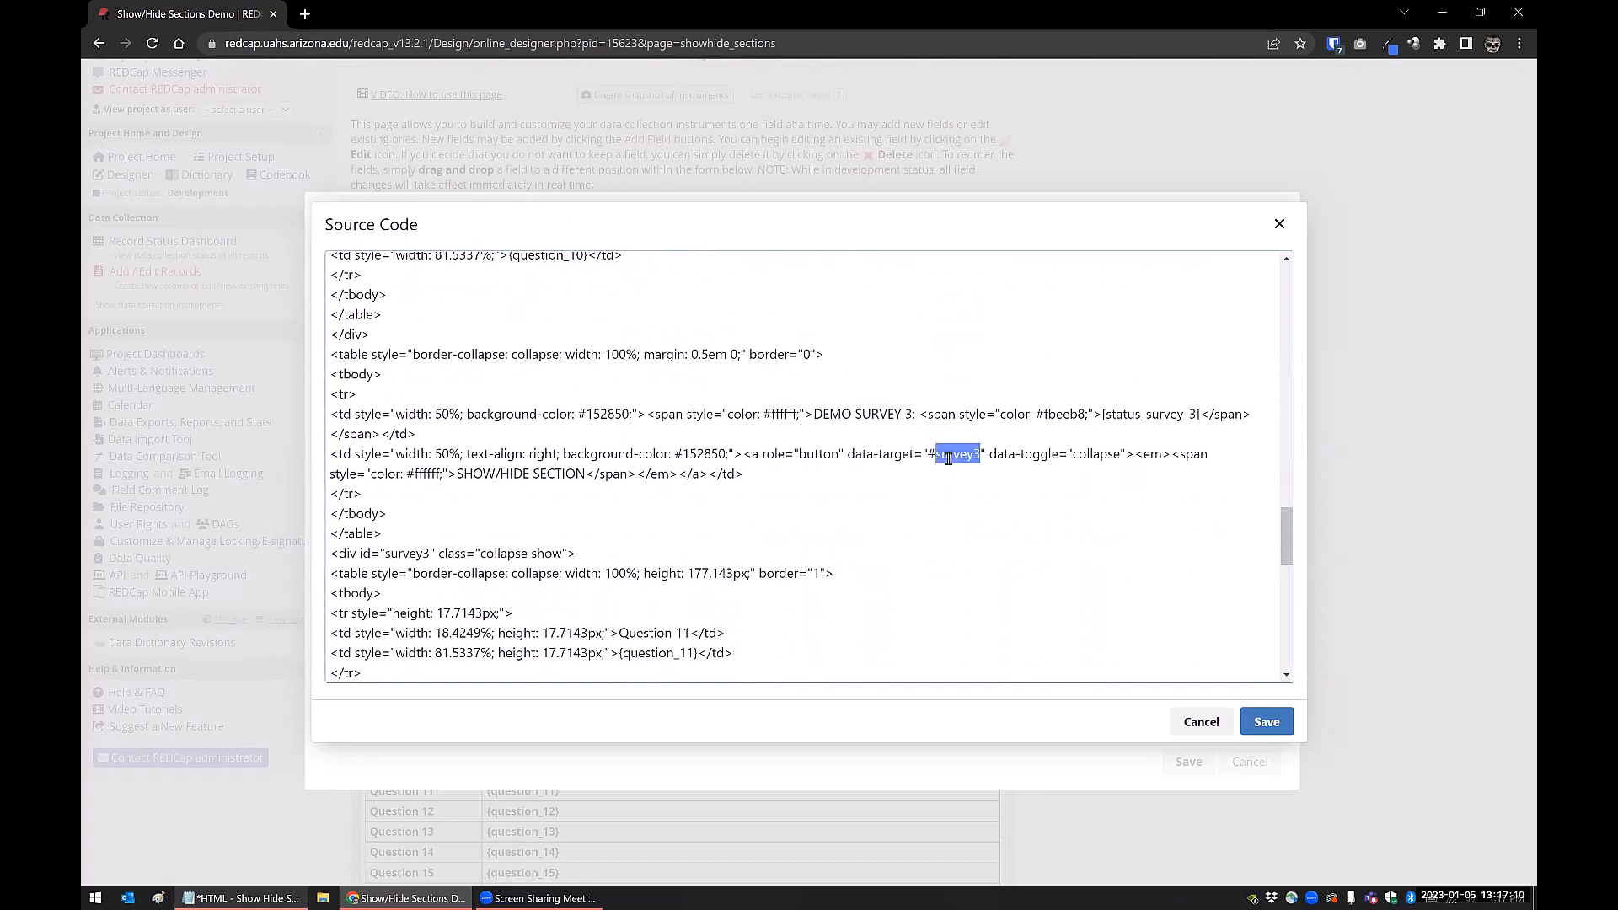
{"action": "left_click", "coordinate": [925, 504]}
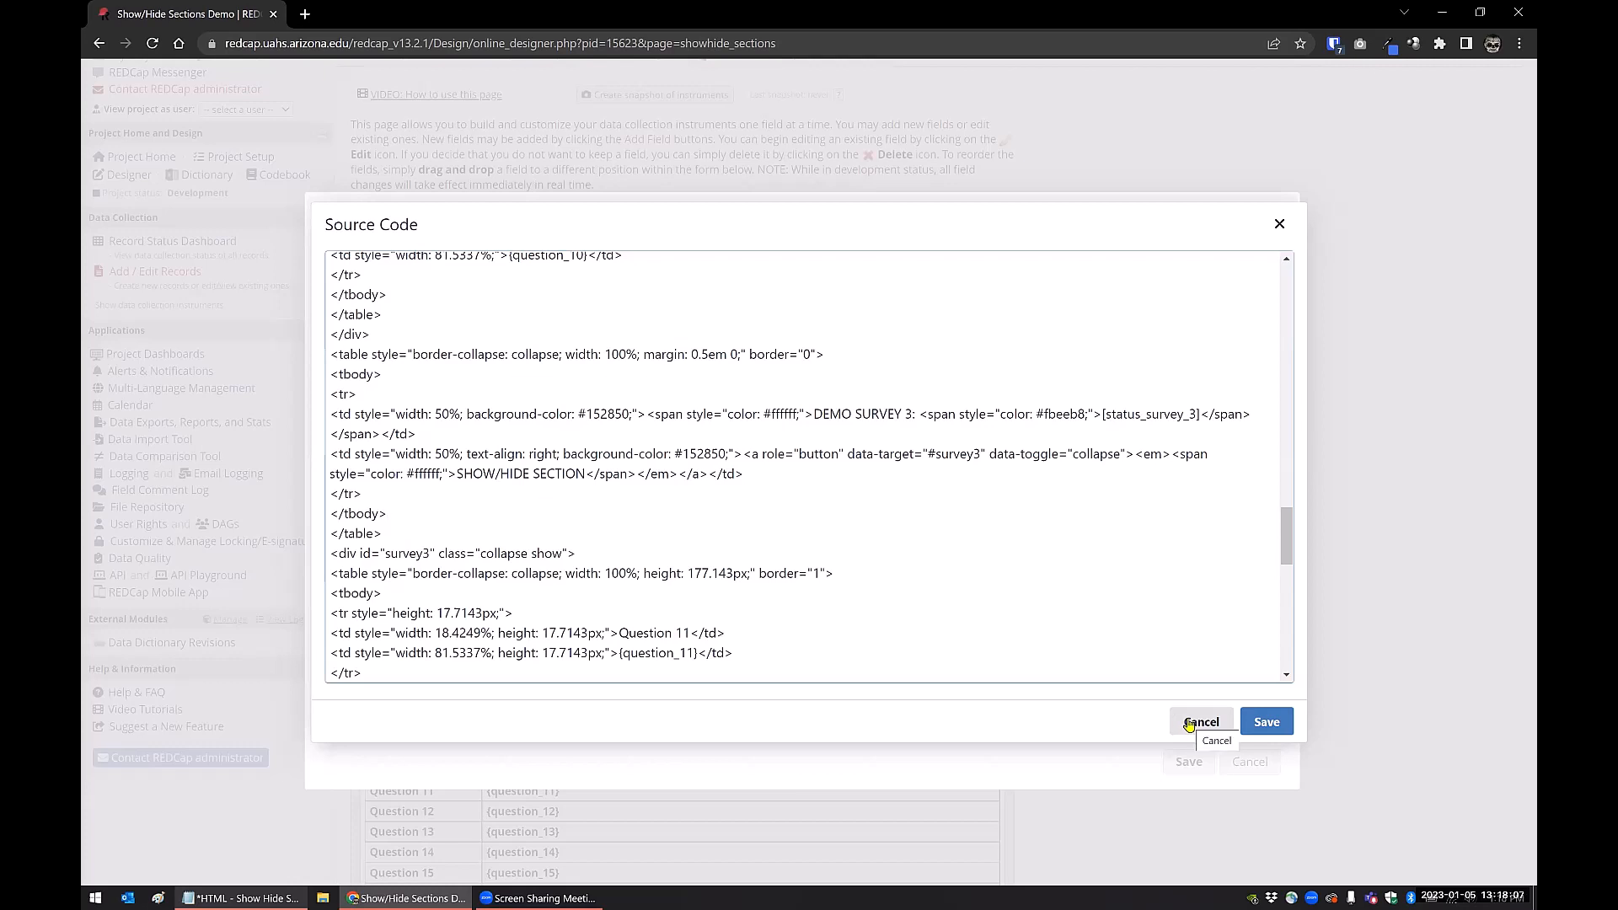
{"action": "left_click", "coordinate": [1189, 723]}
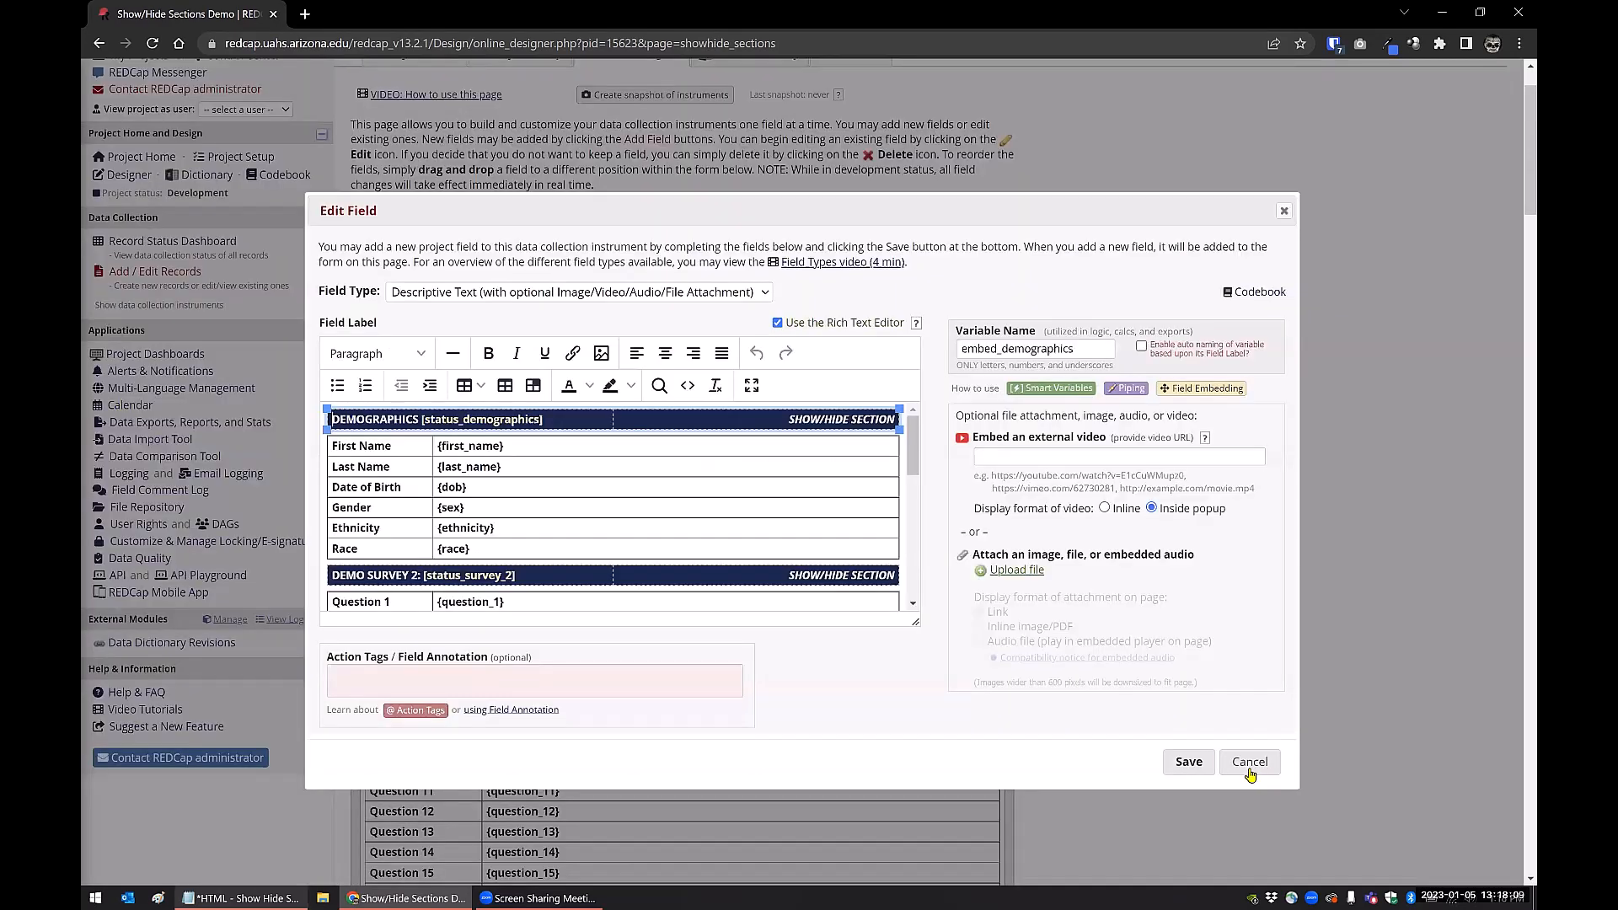
{"action": "left_click", "coordinate": [1249, 763]}
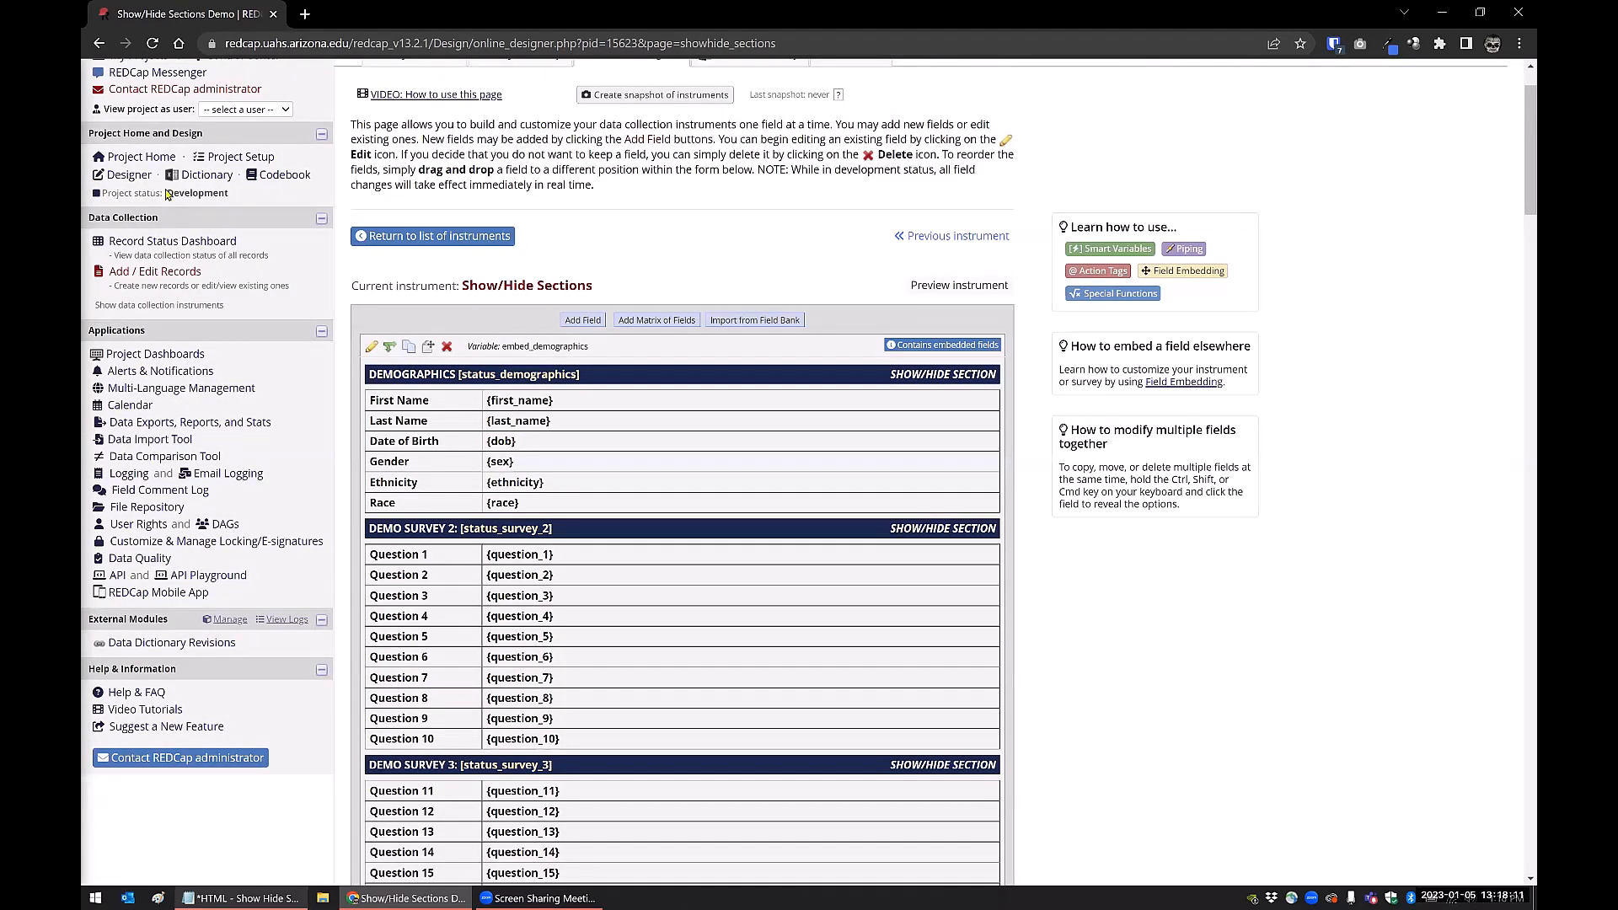
Step: Open the Show/Hide Sections form of Study ID 1 from the Record Status Dashboard
{"action": "left_click", "coordinate": [147, 273]}
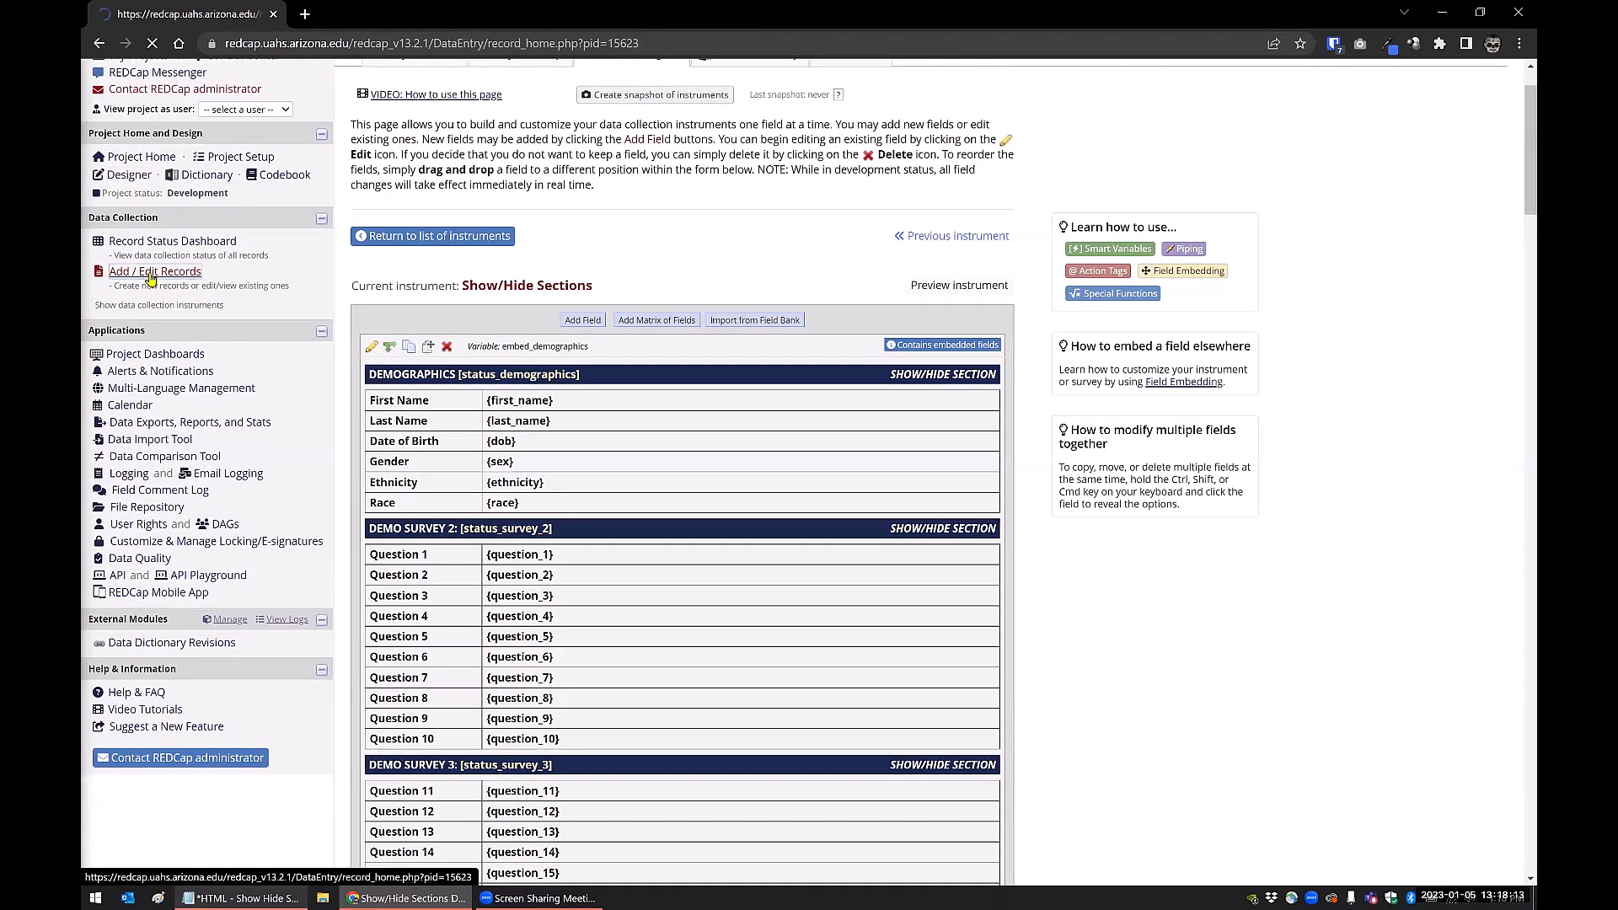
{"action": "left_click", "coordinate": [720, 324]}
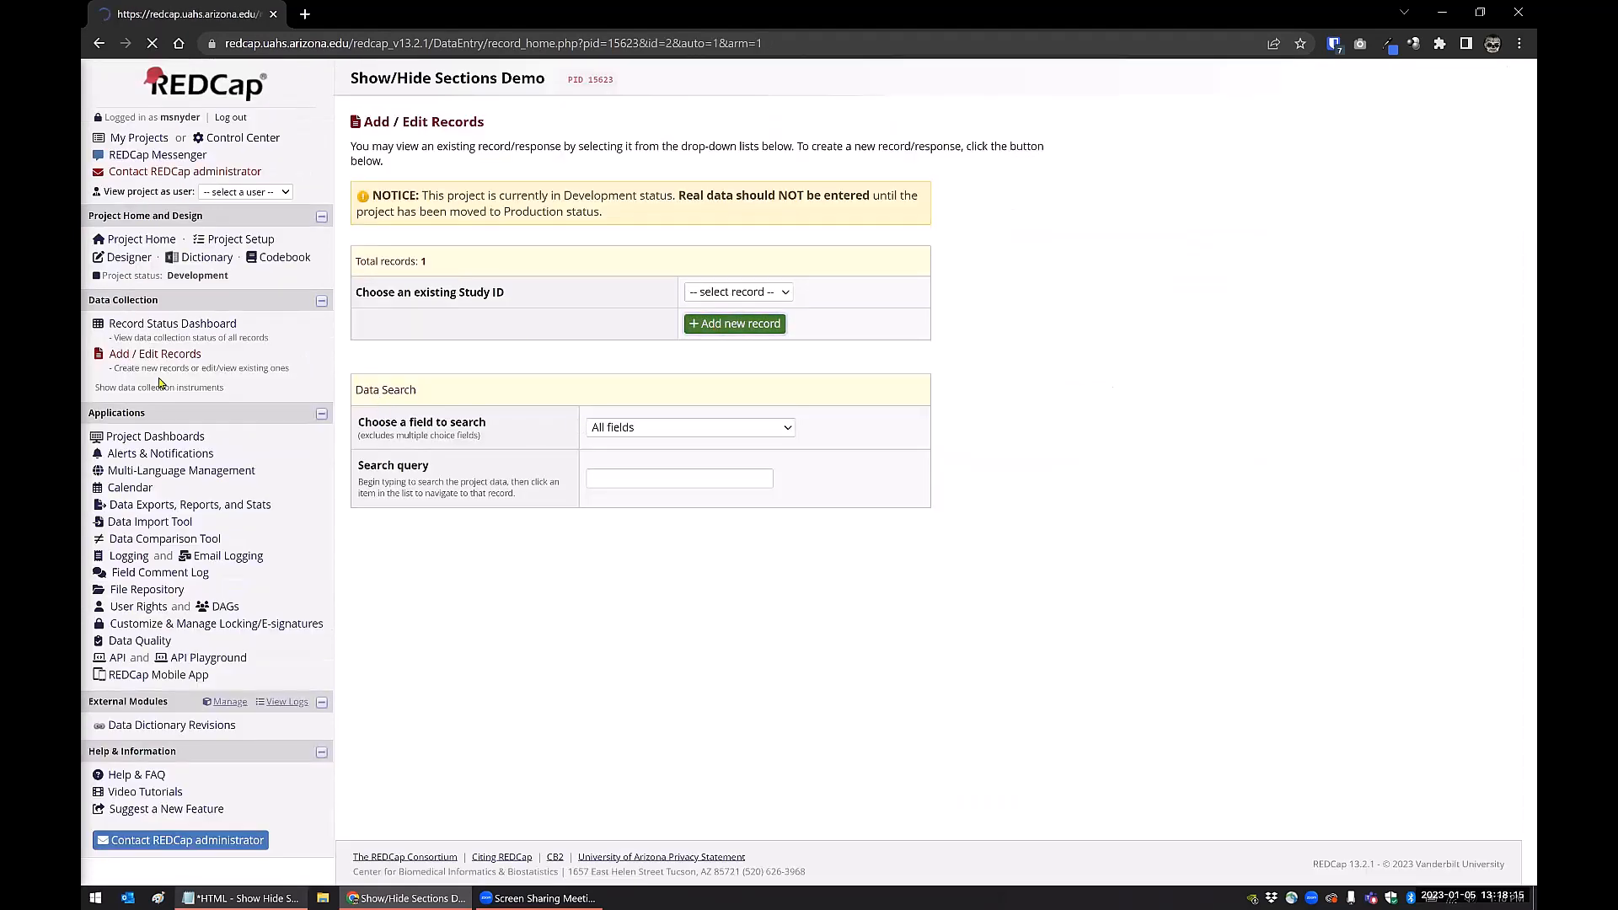
{"action": "left_click", "coordinate": [169, 329]}
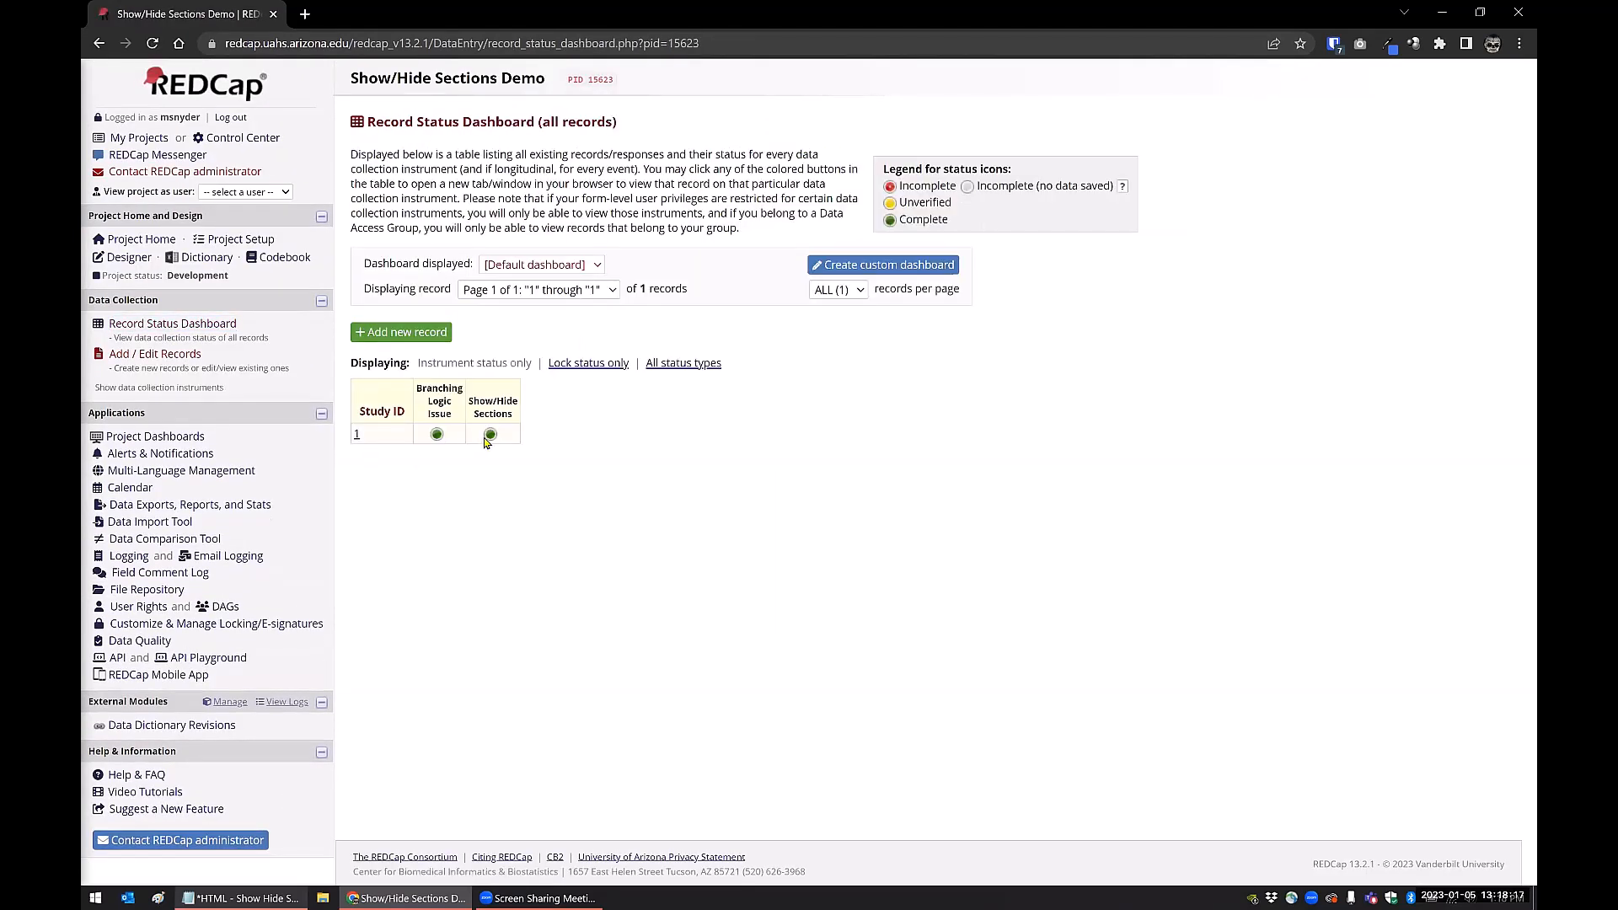
{"action": "left_click", "coordinate": [491, 434]}
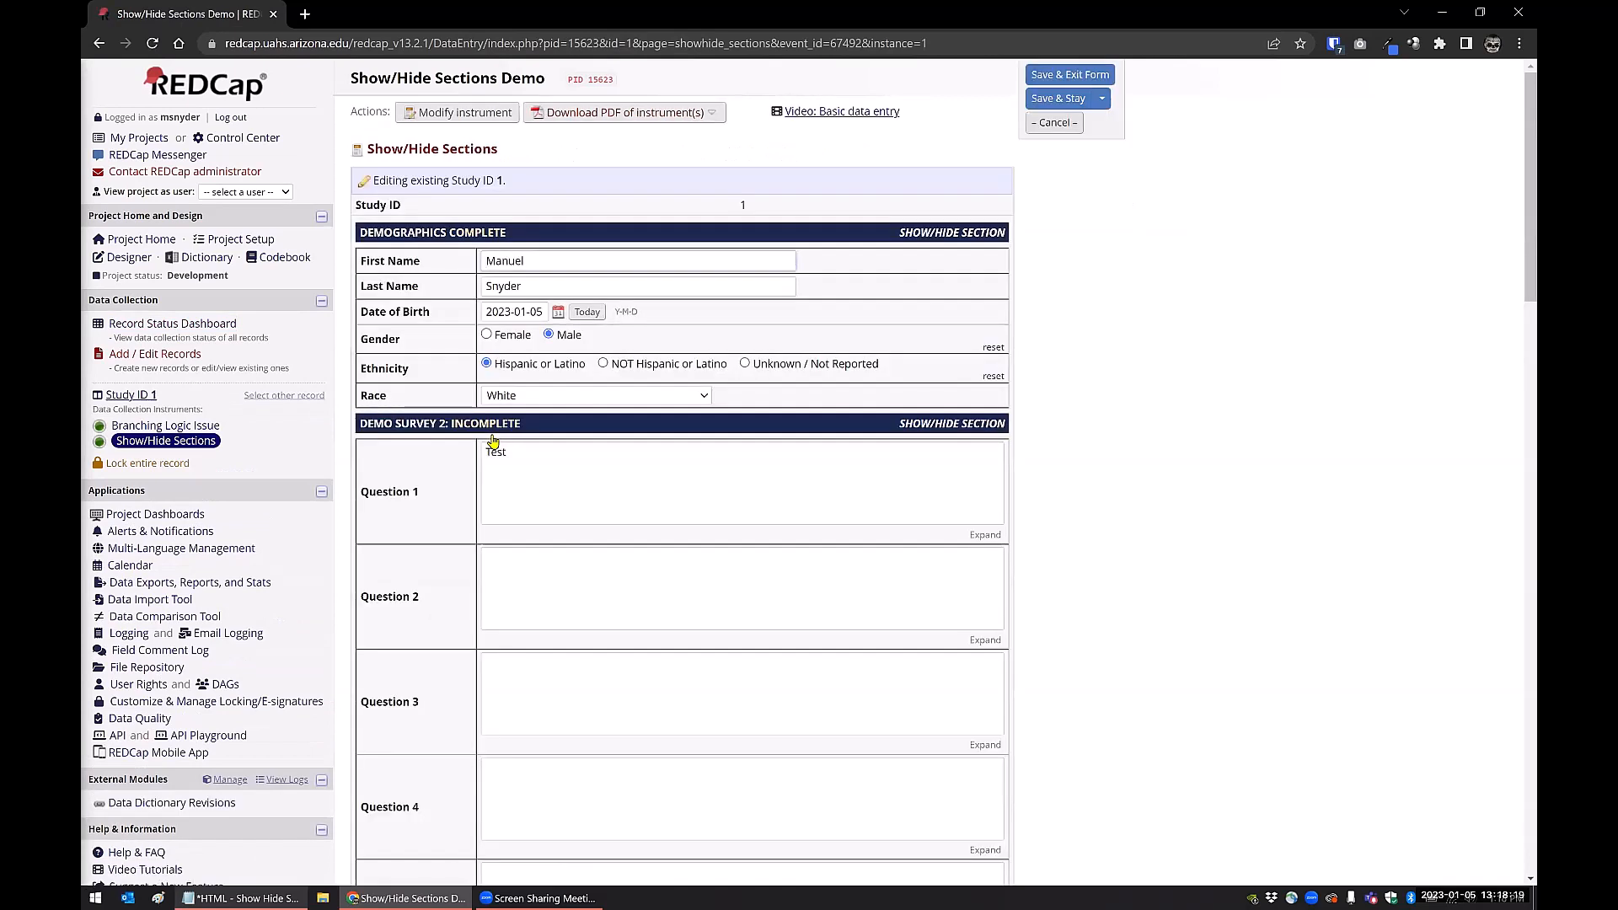
Step: Collapse the Demographics, Demo Survey 2 and Demo Survey 3 sections, then reopen the Show/Hide Sections form from the record's home page
{"action": "left_click", "coordinate": [910, 236]}
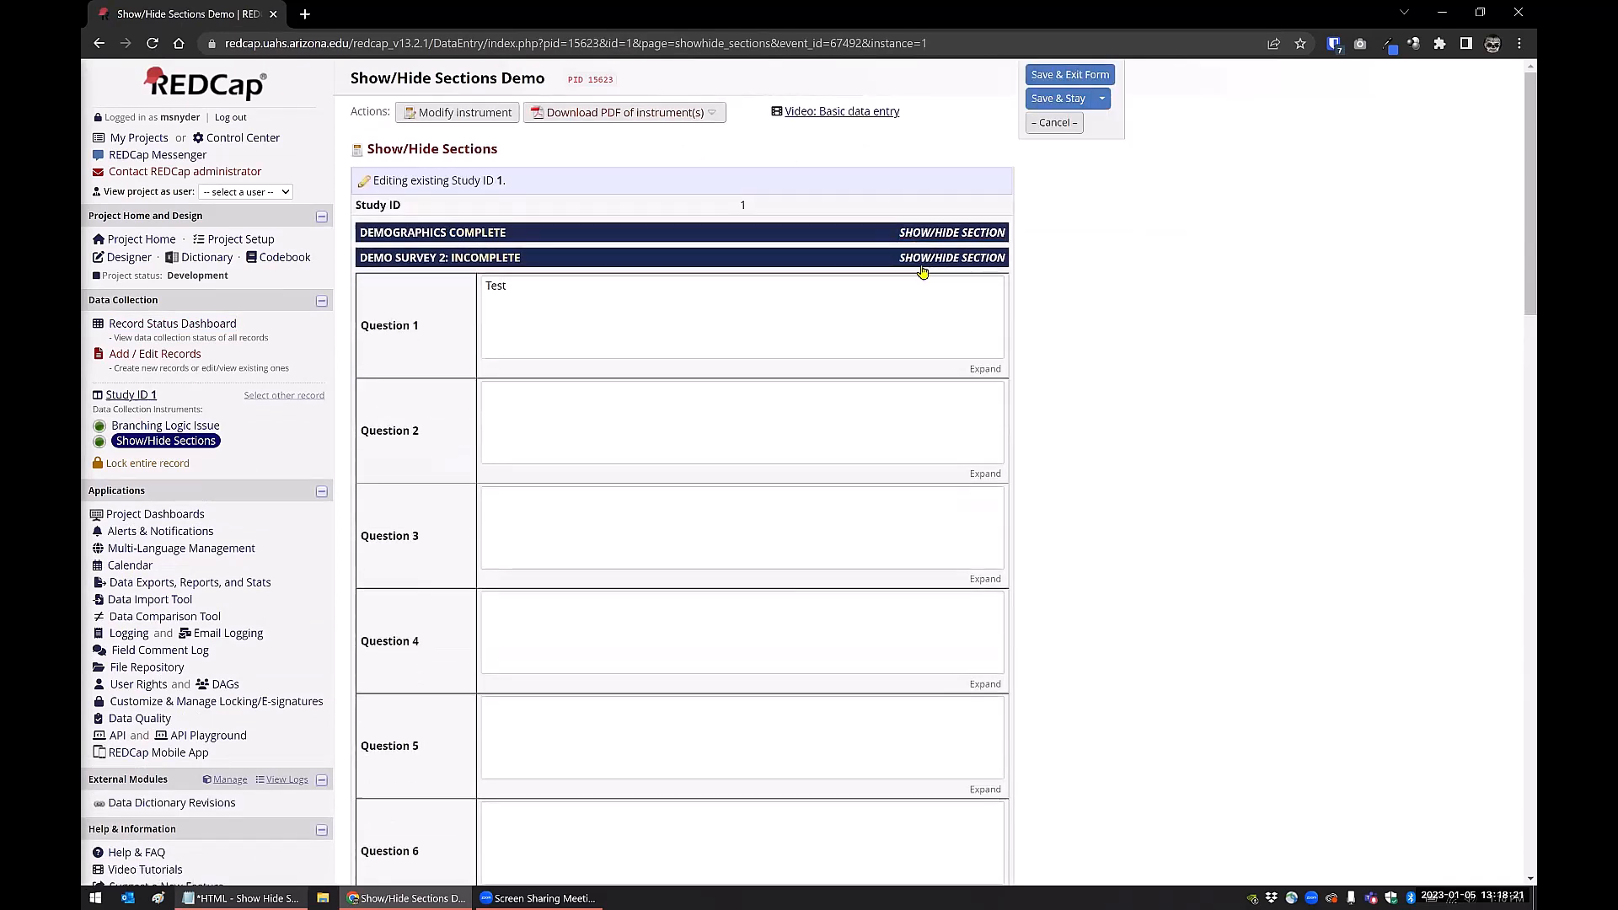
{"action": "left_click", "coordinate": [927, 257]}
{"action": "left_click", "coordinate": [953, 282]}
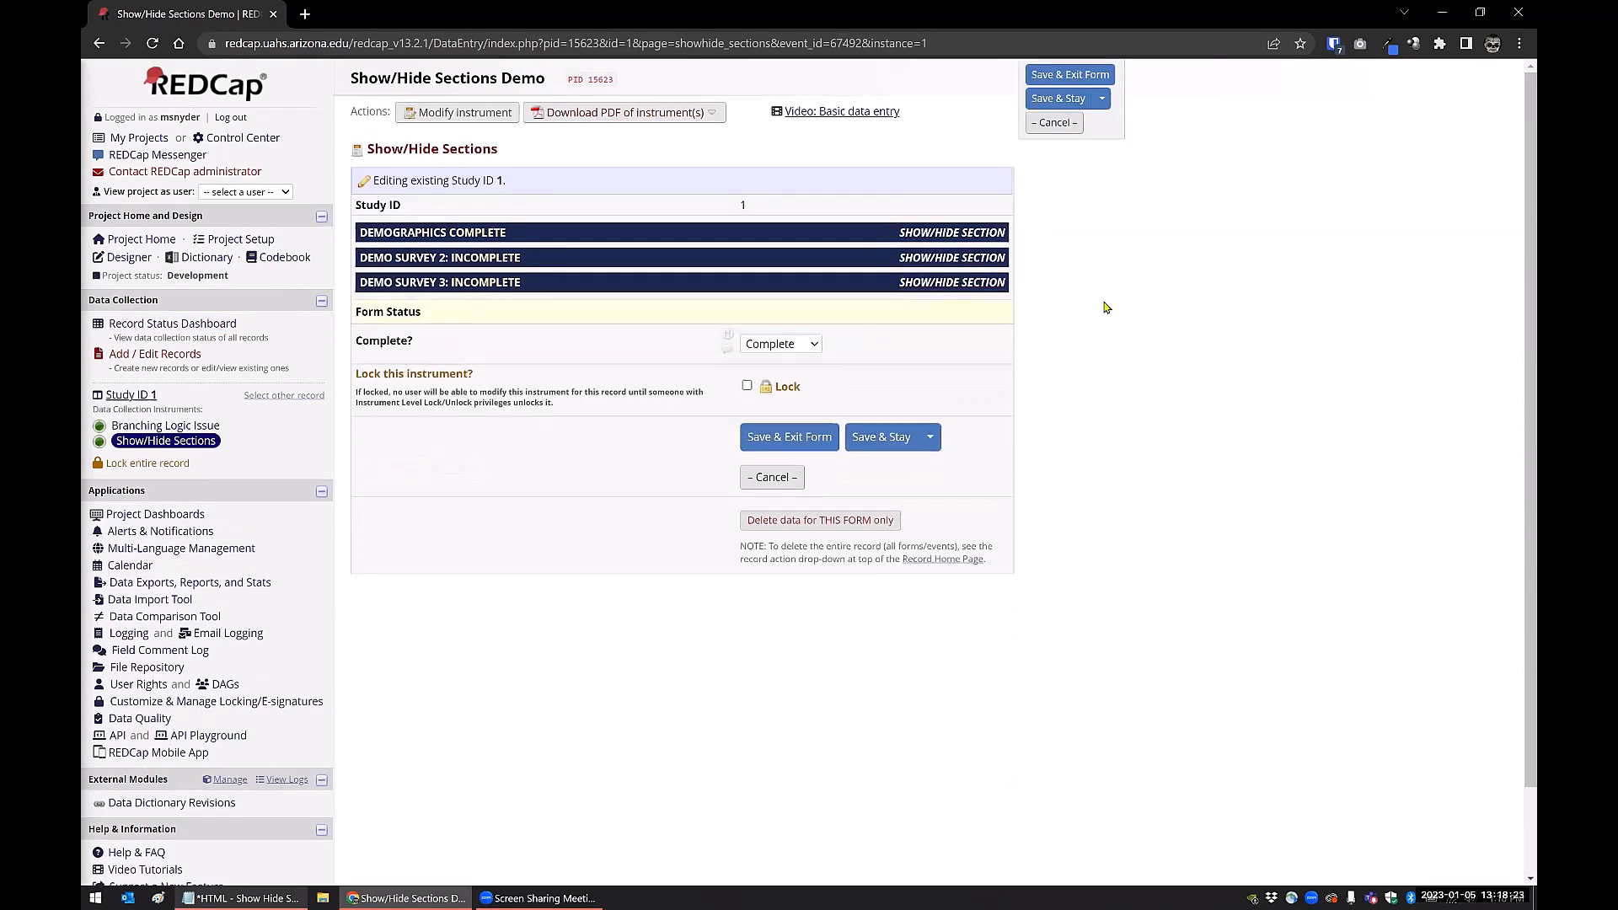
{"action": "left_click", "coordinate": [142, 396]}
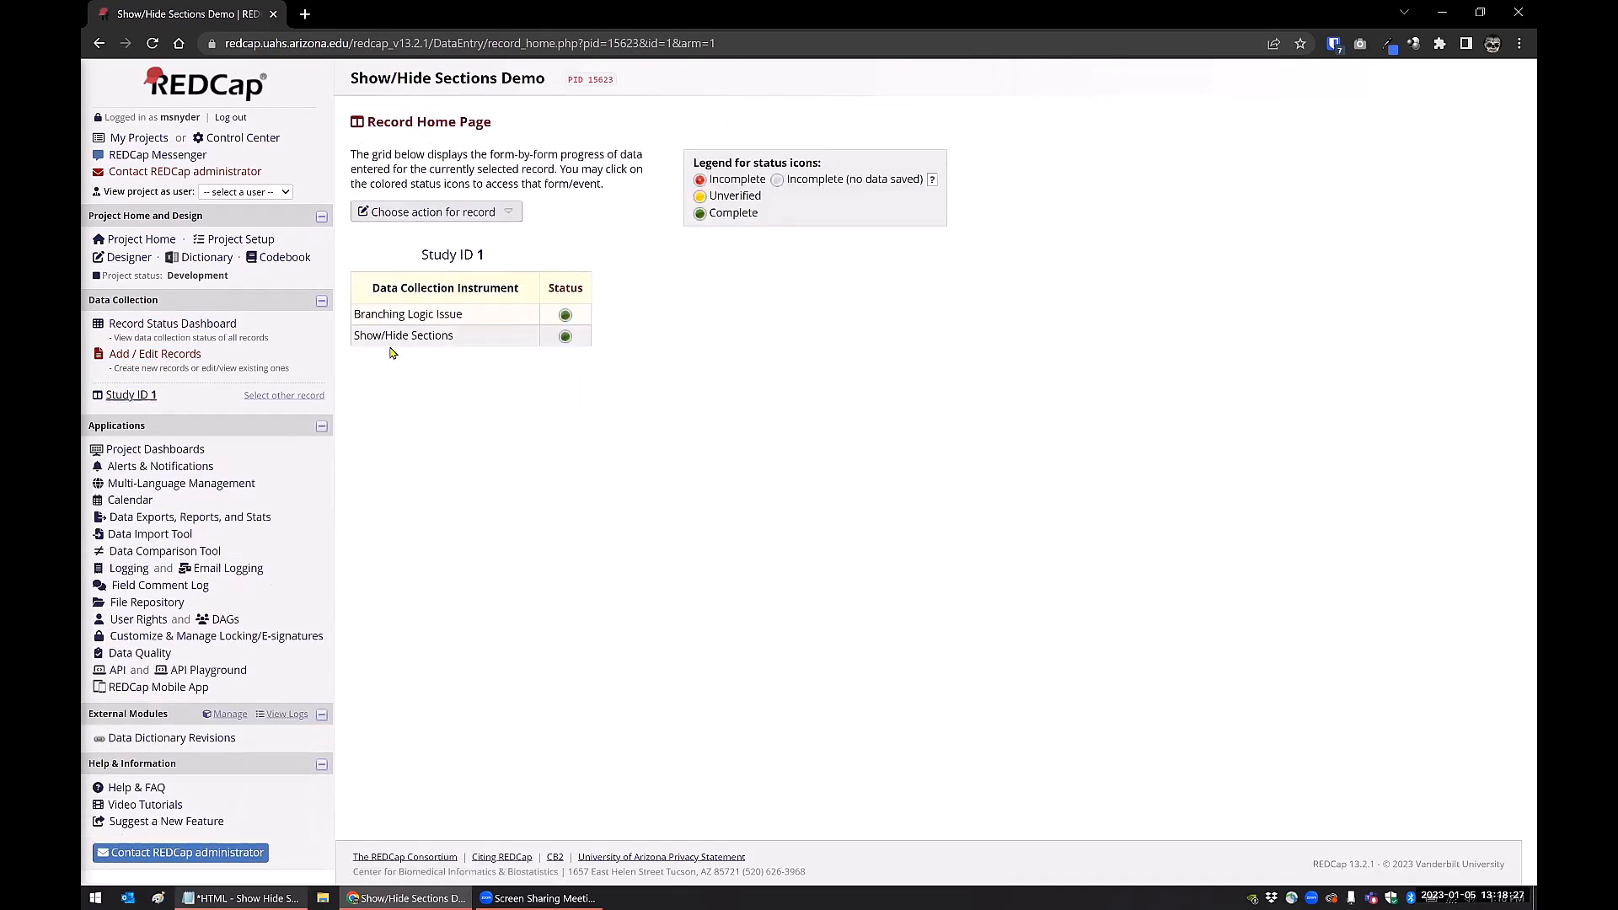
{"action": "left_click", "coordinate": [563, 336]}
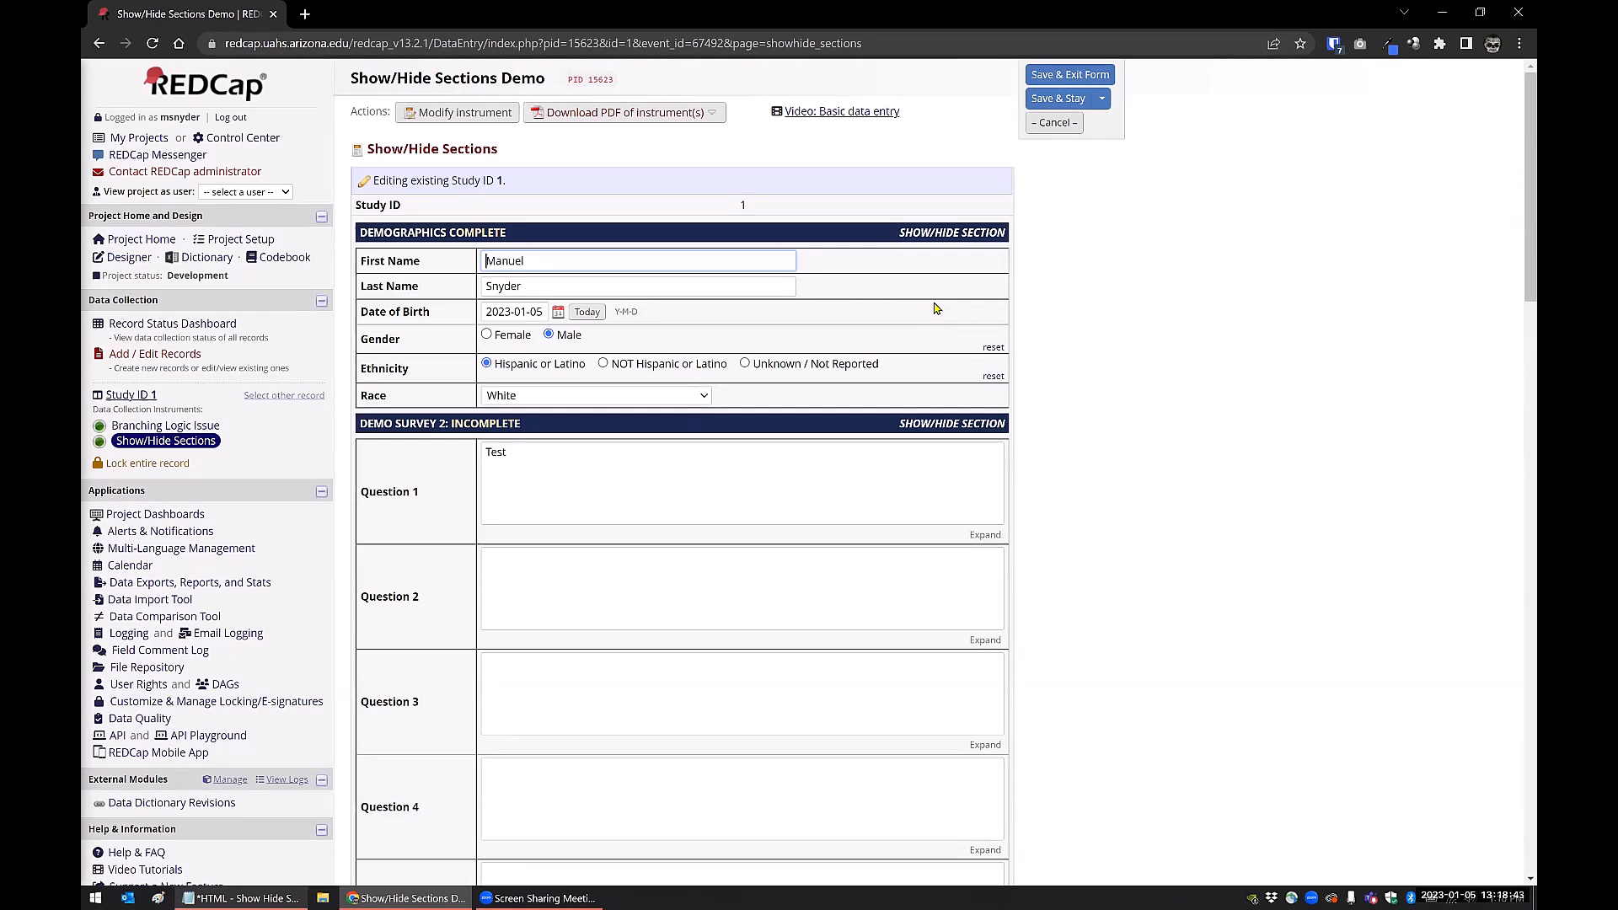
Step: Inspect the First Name row in DevTools, place the form's browser window beside it and widen the element tree
{"action": "right_click", "coordinate": [863, 266]}
{"action": "left_click", "coordinate": [900, 647]}
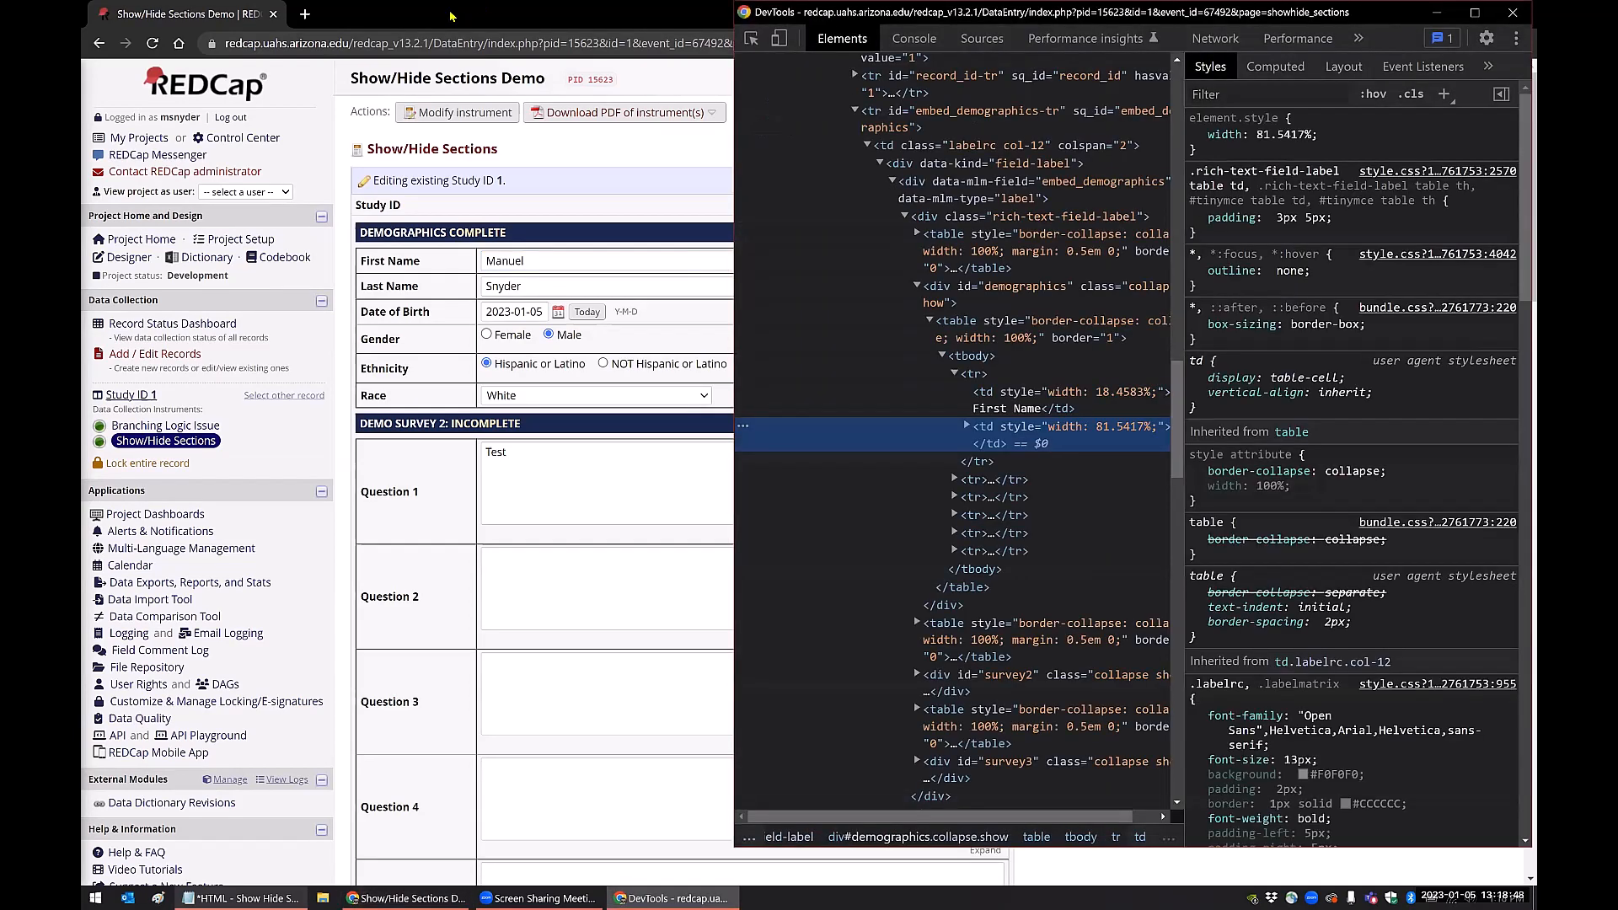
{"action": "left_click", "coordinate": [556, 12]}
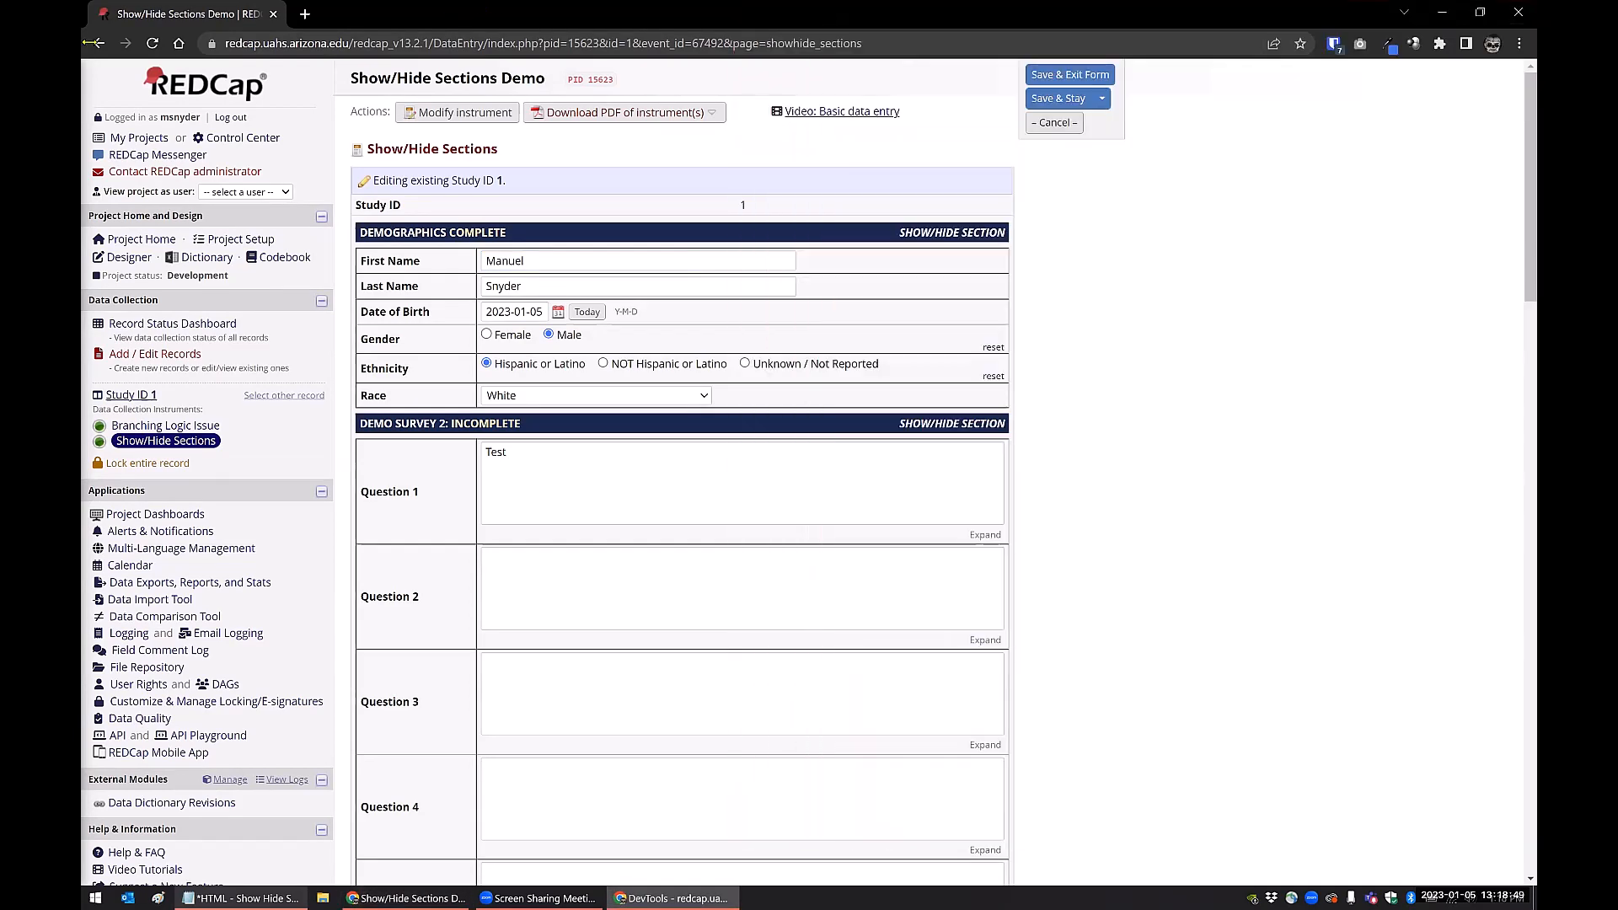
{"action": "key", "text": "super+Left"}
{"action": "left_click", "coordinate": [943, 271]}
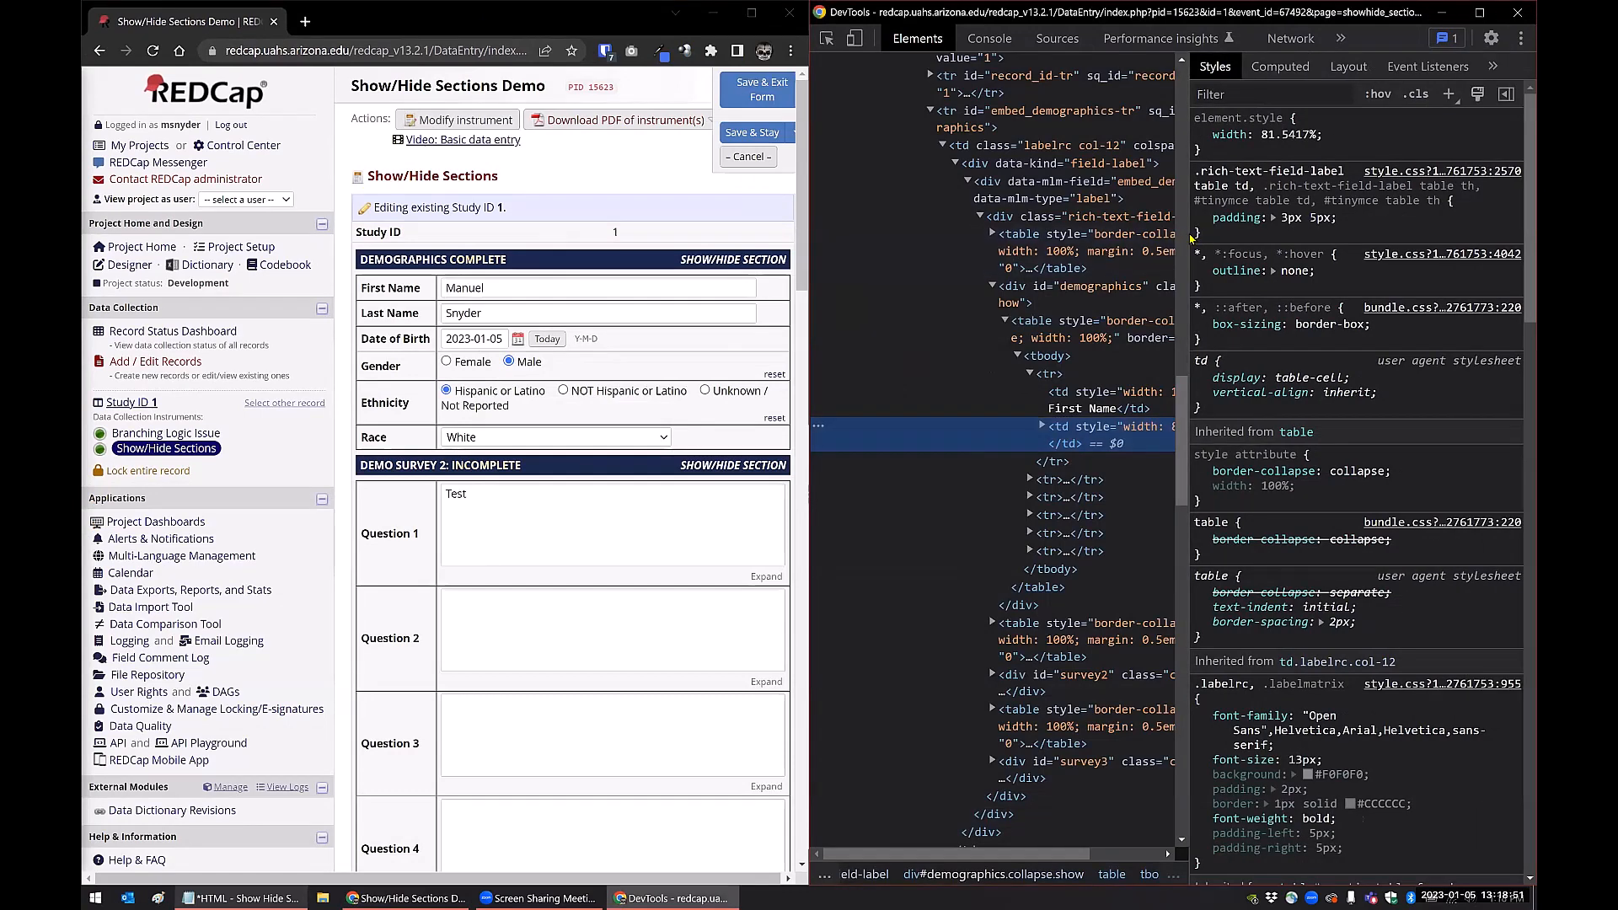
{"action": "left_click_drag", "start_coordinate": [1185, 240], "coordinate": [1432, 240]}
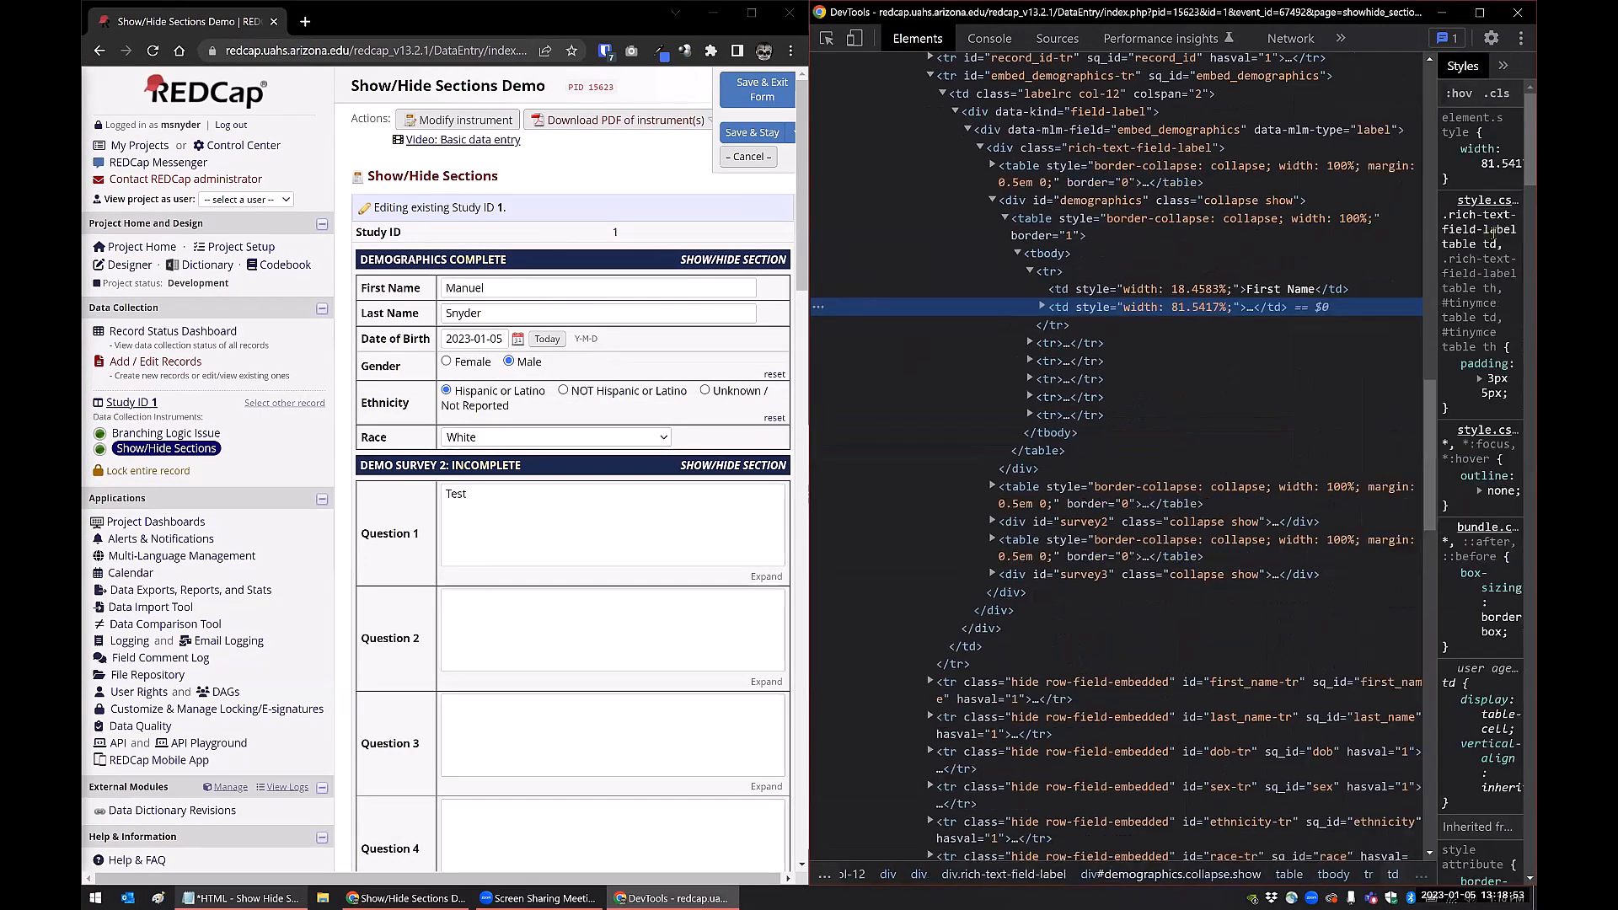
Step: Collapse, expand and again collapse the Demographics section while examining the class attribute of the demographics div in the element tree
{"action": "left_click", "coordinate": [698, 261]}
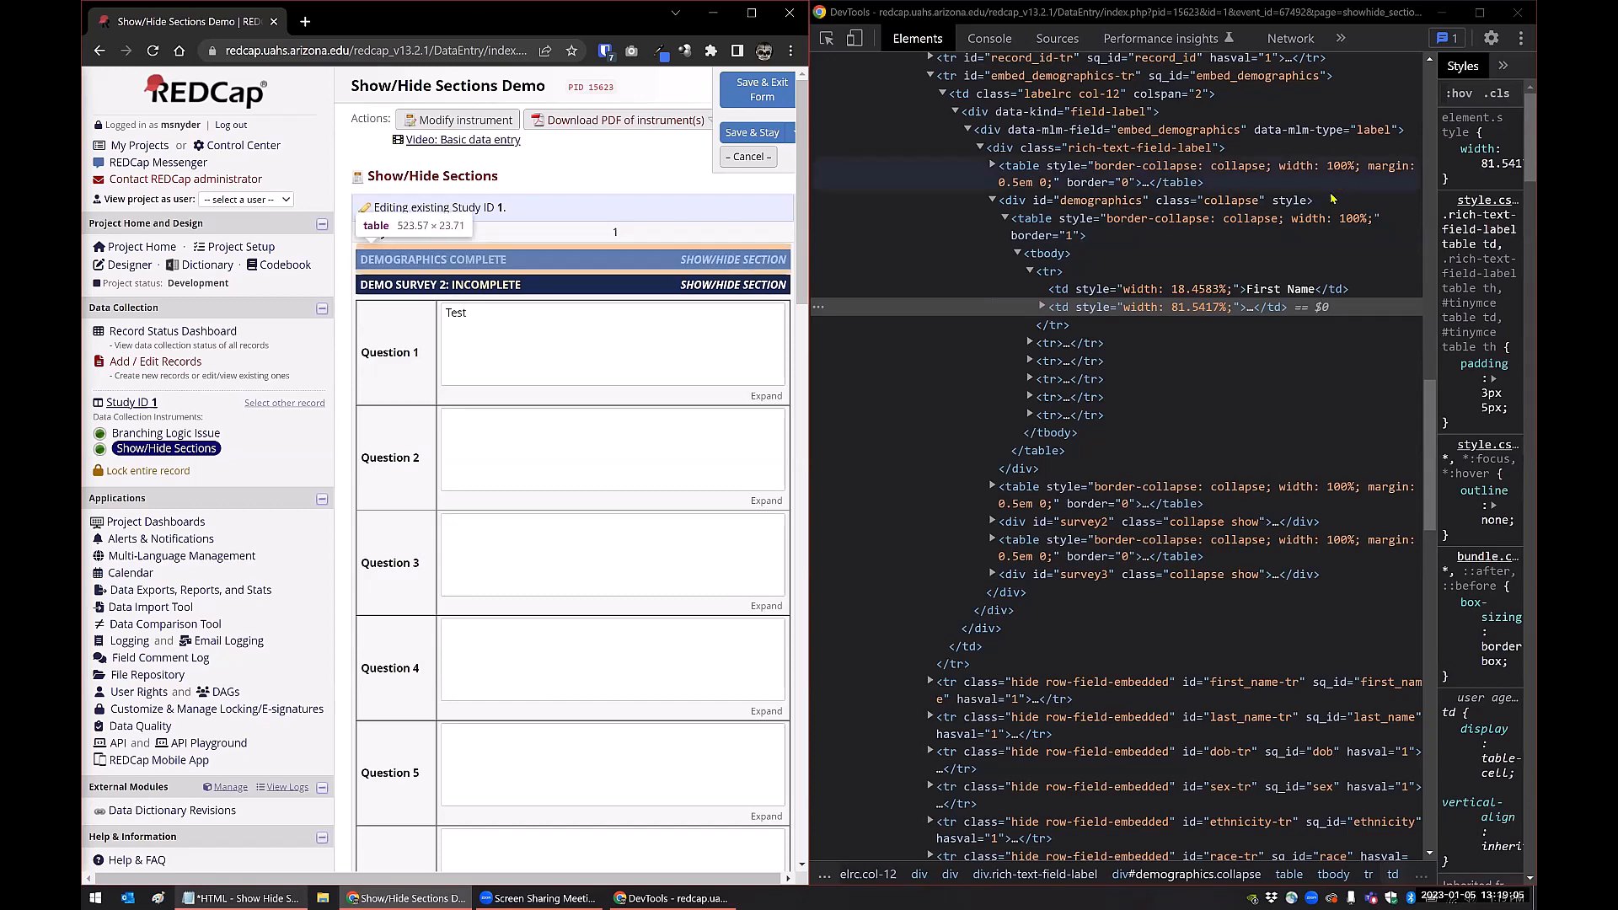
{"action": "left_click", "coordinate": [701, 263]}
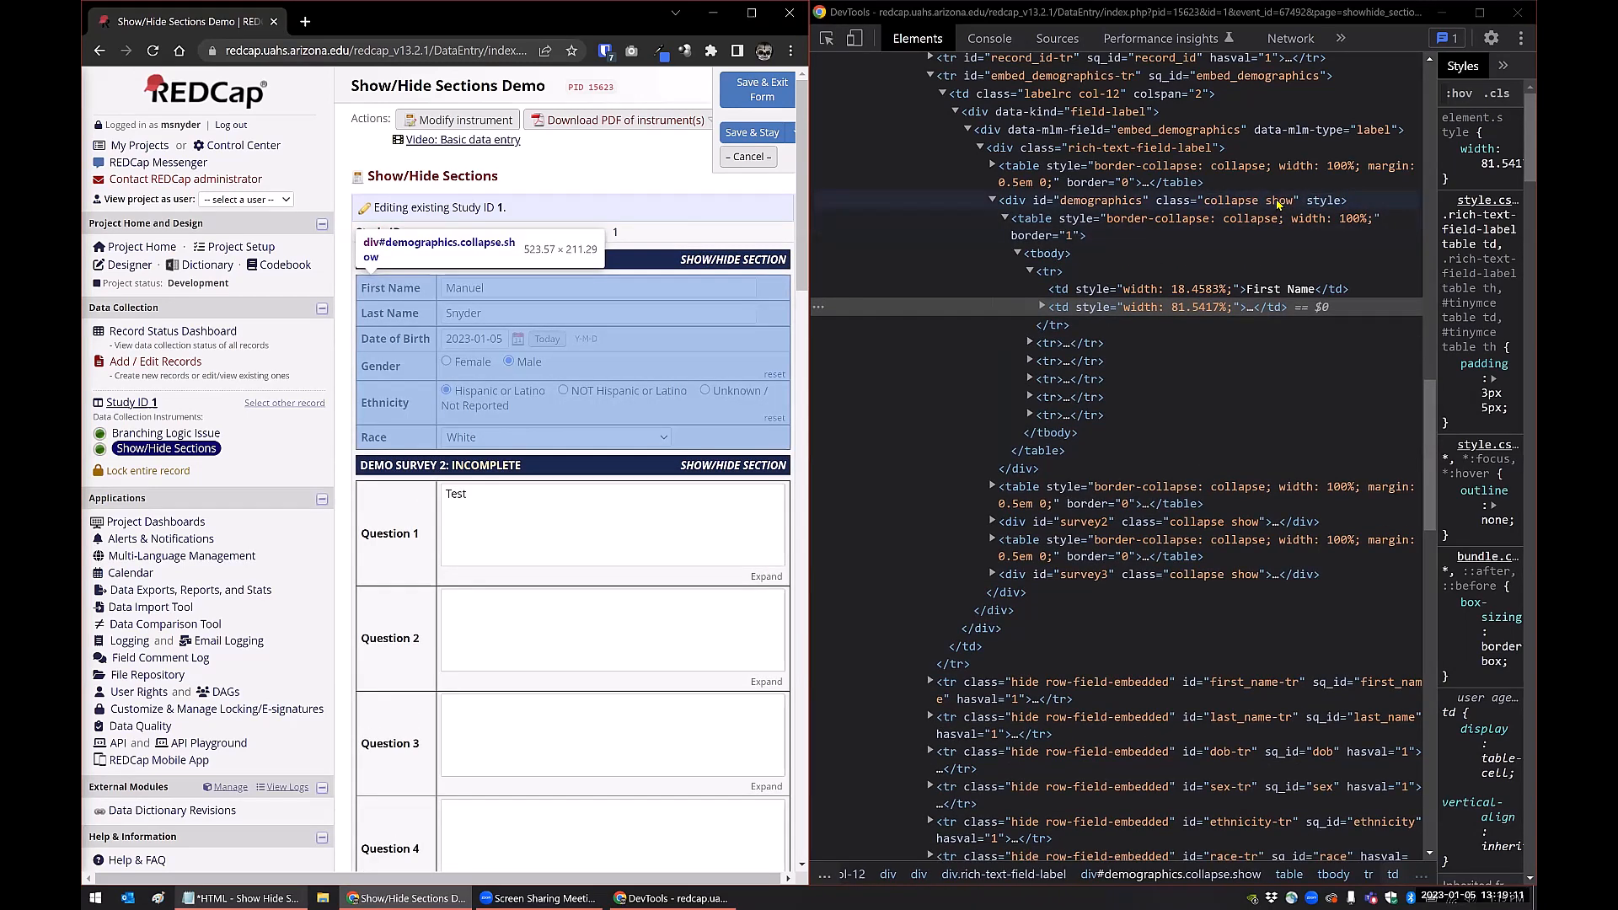
{"action": "left_click", "coordinate": [723, 261]}
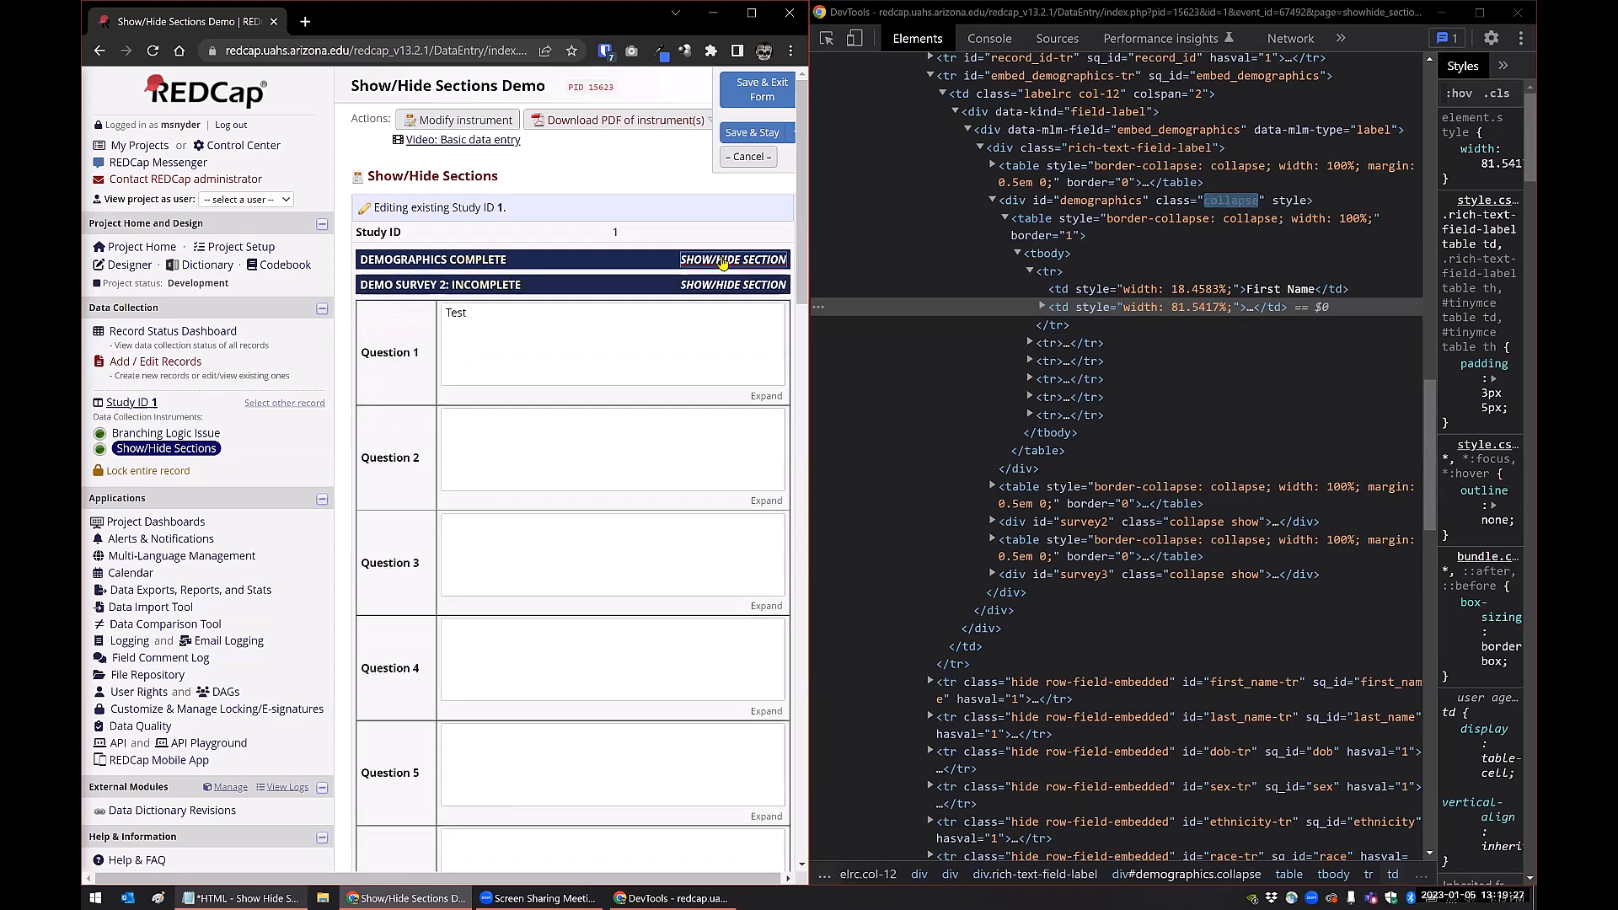